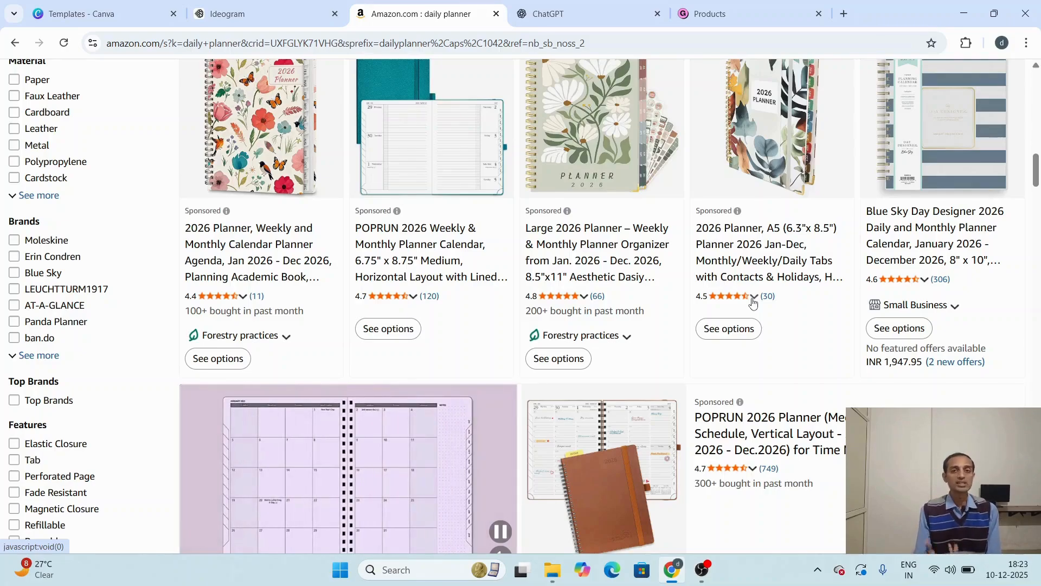
# Step: Browse the Amazon search results for daily planners to examine the designs, ratings and monthly sales
pyautogui.scroll(-10, 752, 302)
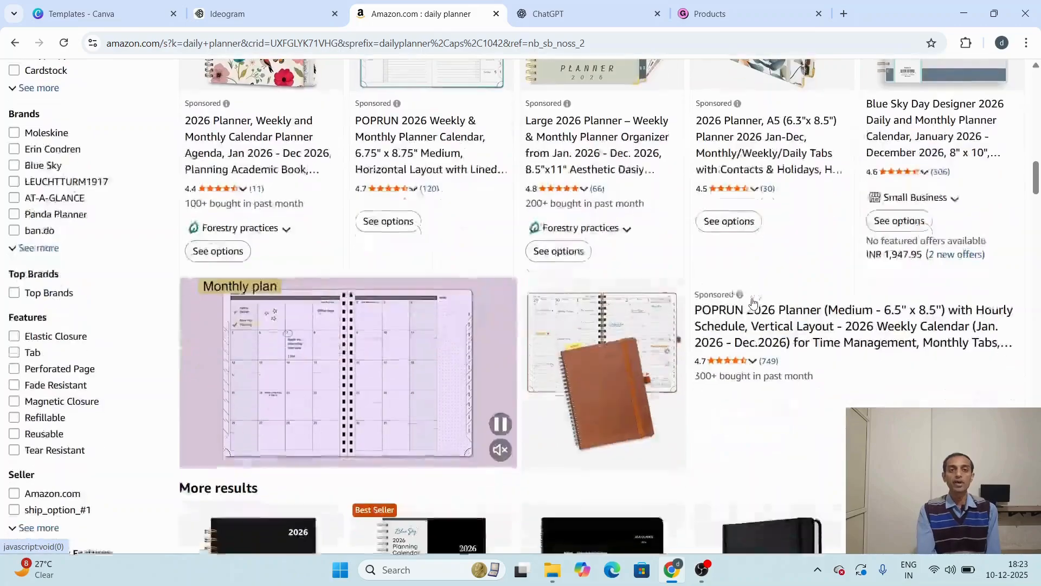
pyautogui.scroll(-5, 752, 302)
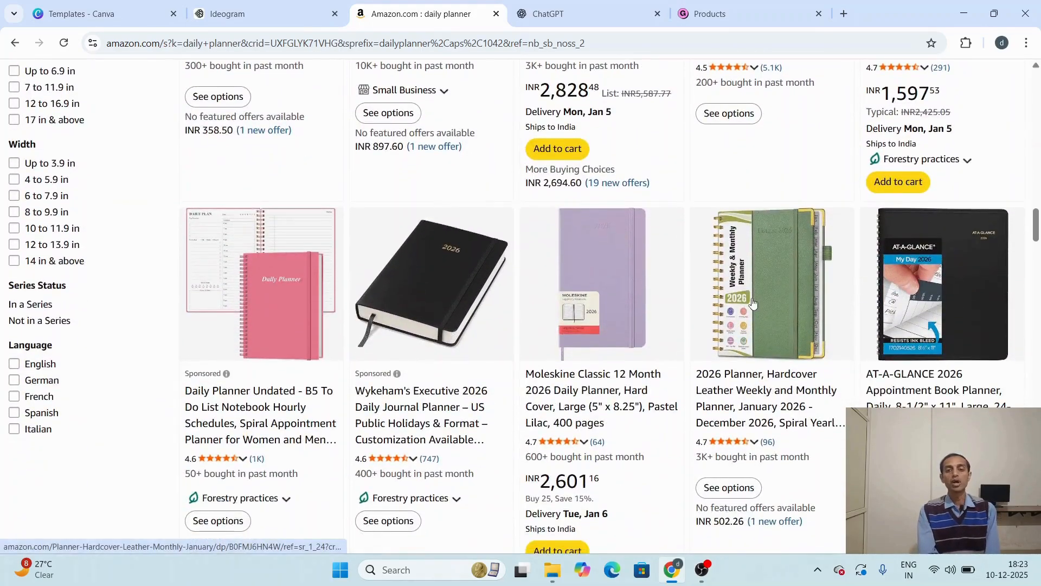
pyautogui.scroll(-3, 752, 302)
pyautogui.scroll(-1, 752, 302)
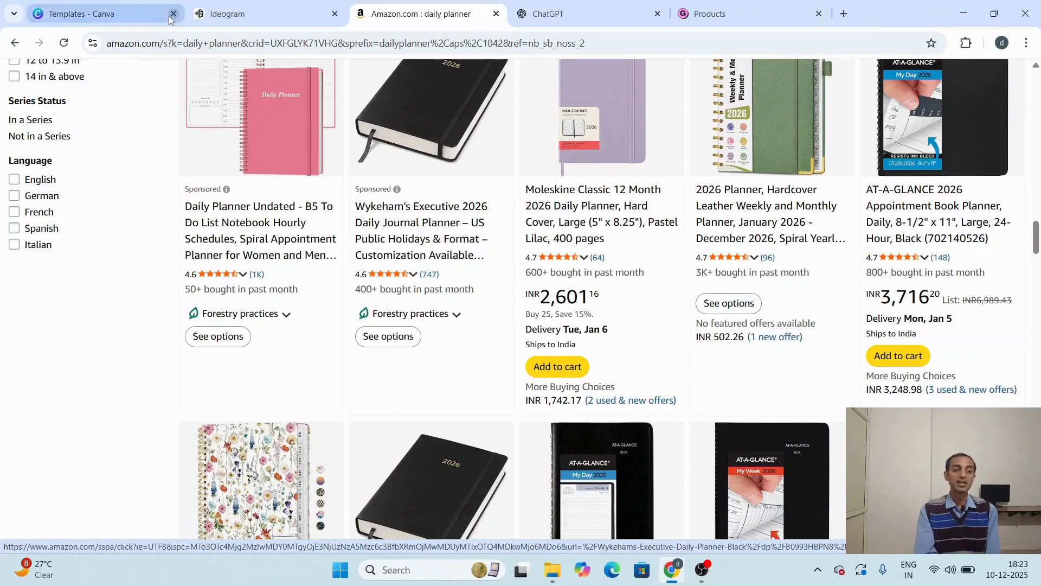
# Step: Switch to Canva and search its templates for "daily planner"
pyautogui.click(94, 6)
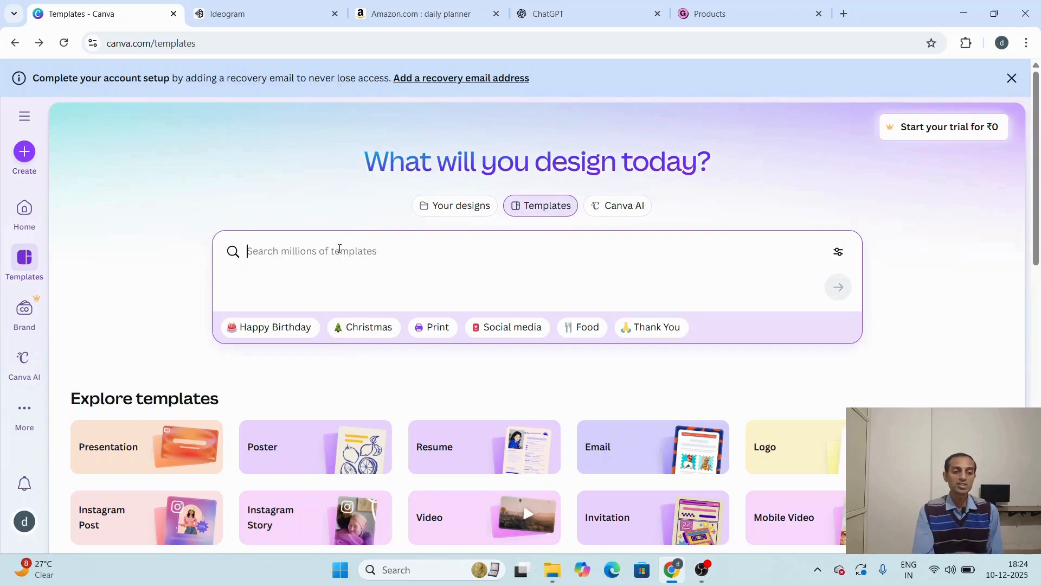
pyautogui.write('dai')
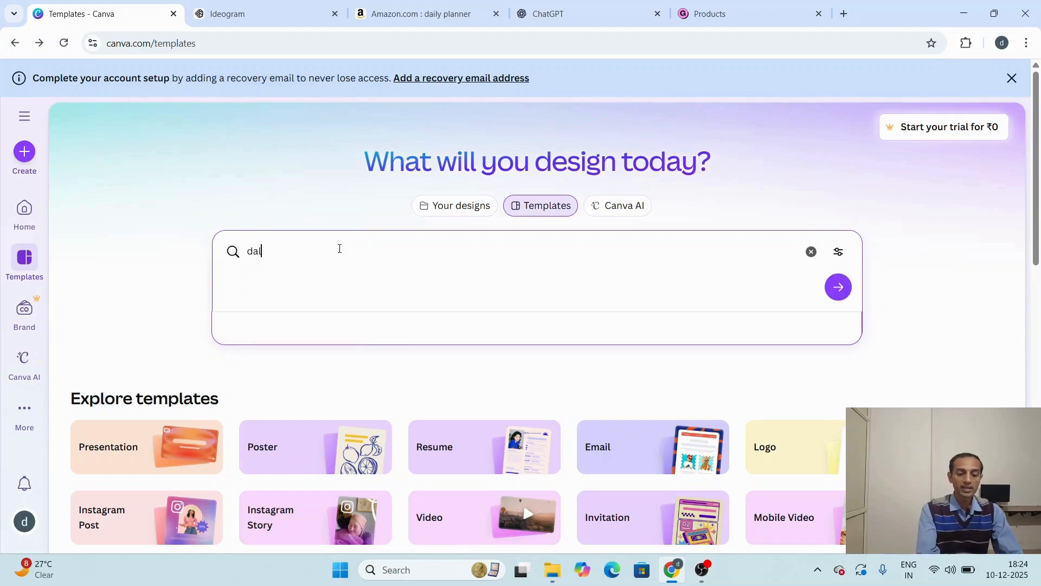
pyautogui.write('l')
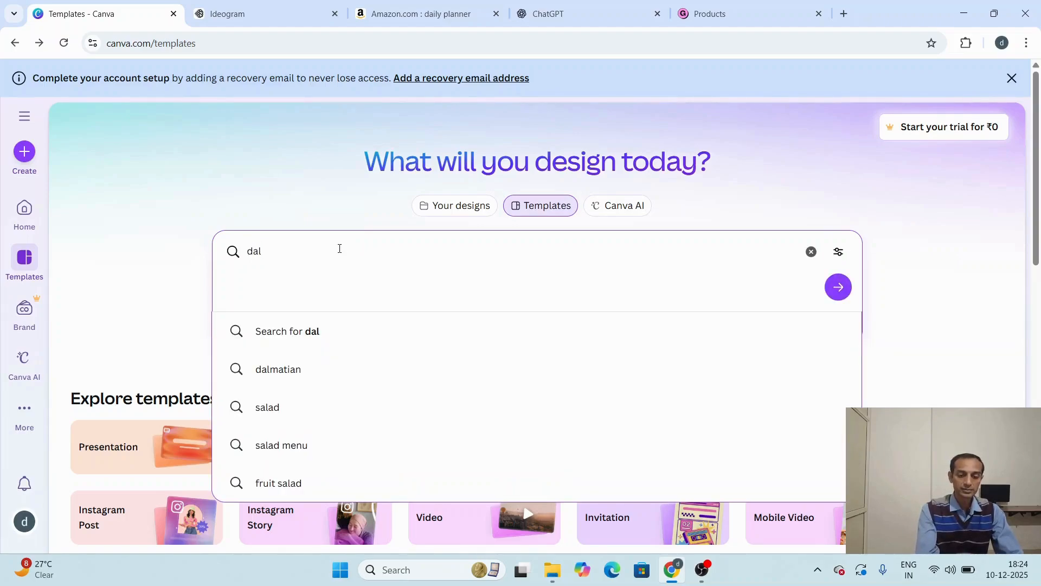
pyautogui.press('BackSpace')
pyautogui.write('ily pl')
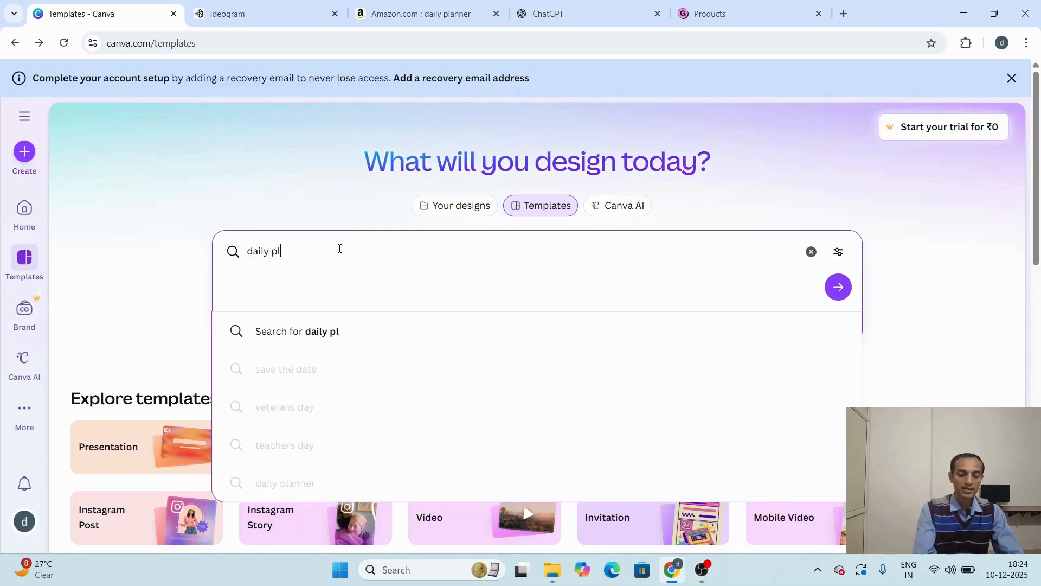
pyautogui.write('anner')
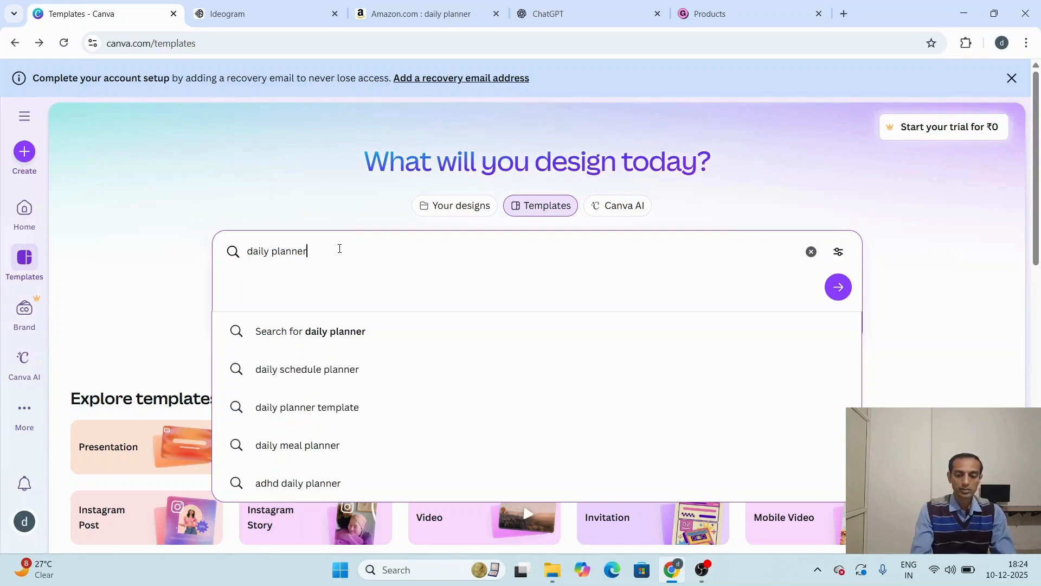
pyautogui.press('Return')
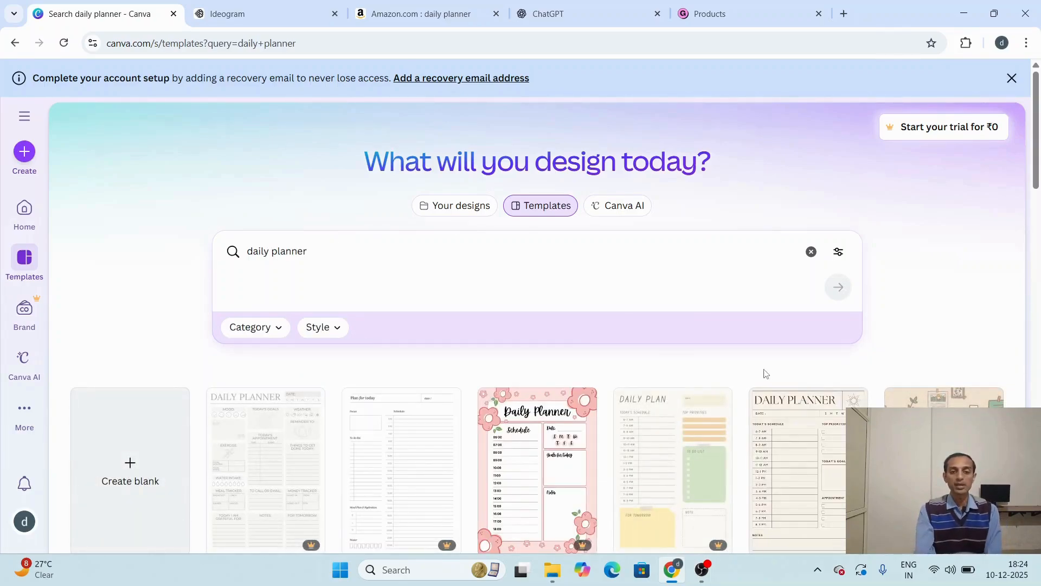
# Step: Find the Peach and White Playful Daily Planner template with the cats among the results and open it for customizing
pyautogui.scroll(-5, 768, 374)
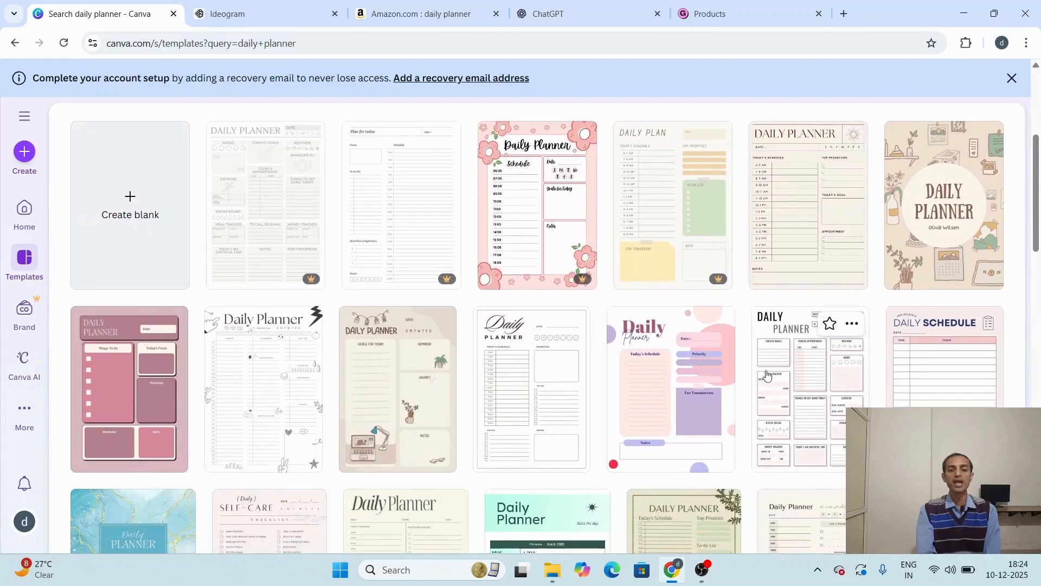
pyautogui.scroll(-10, 766, 374)
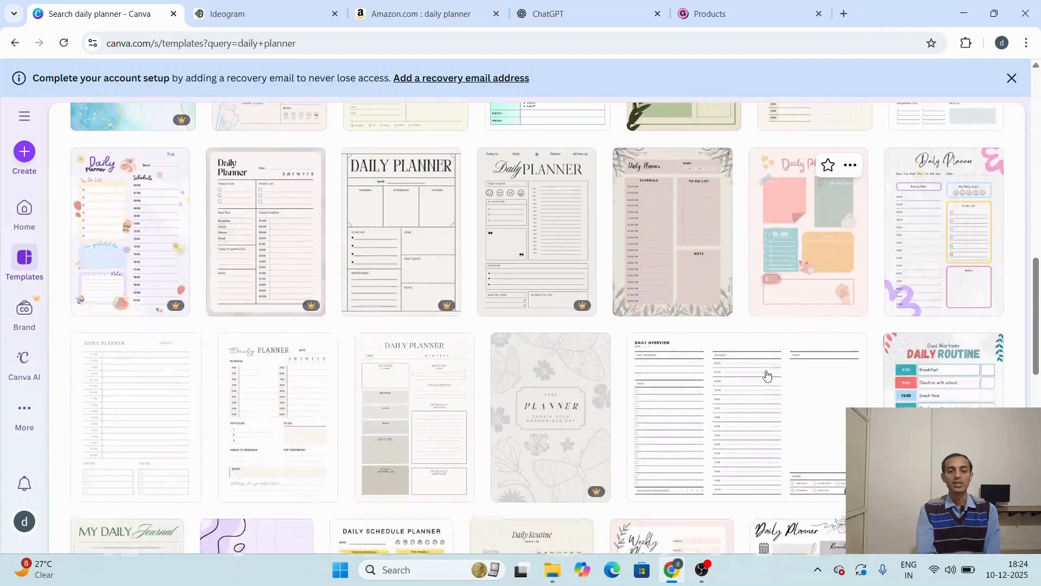
pyautogui.scroll(-4, 766, 374)
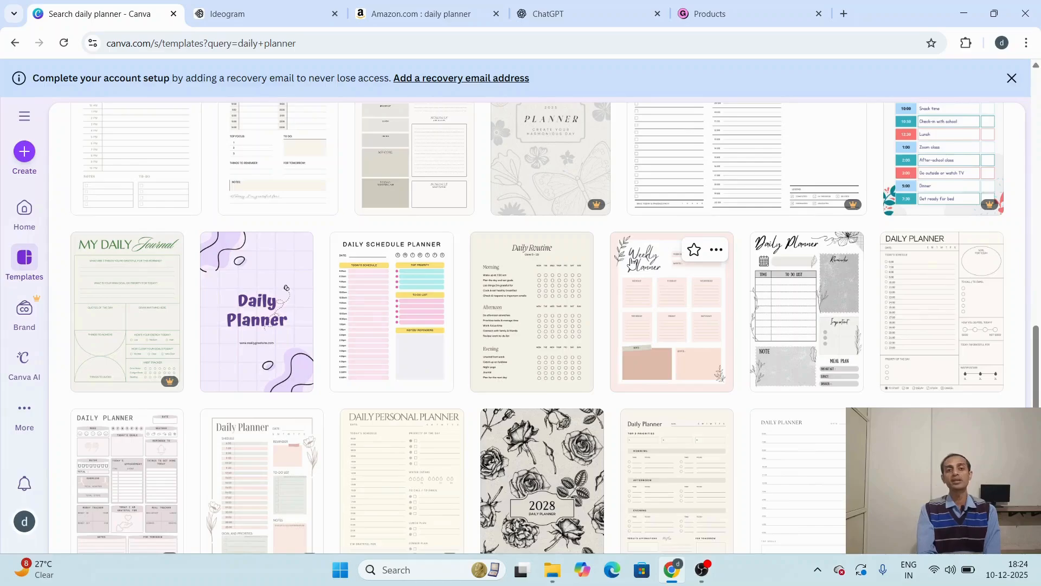
pyautogui.scroll(-5, 632, 263)
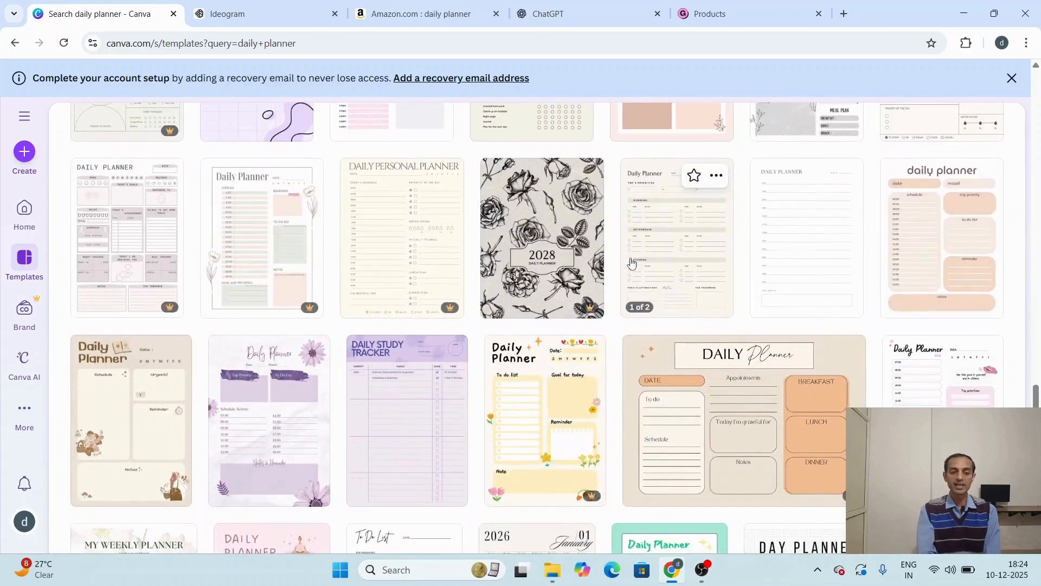
pyautogui.scroll(-3, 633, 263)
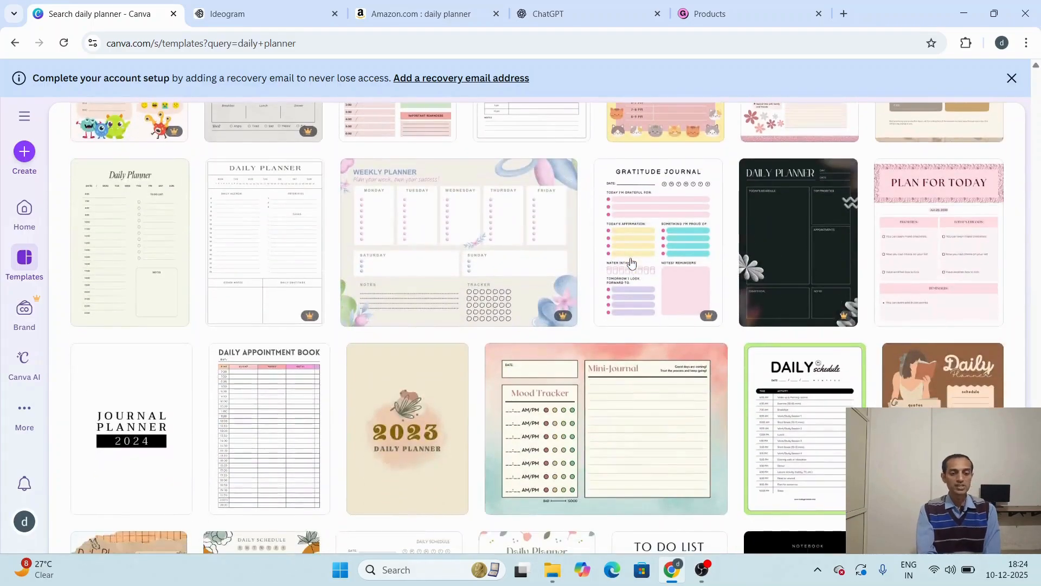
pyautogui.scroll(-3, 631, 263)
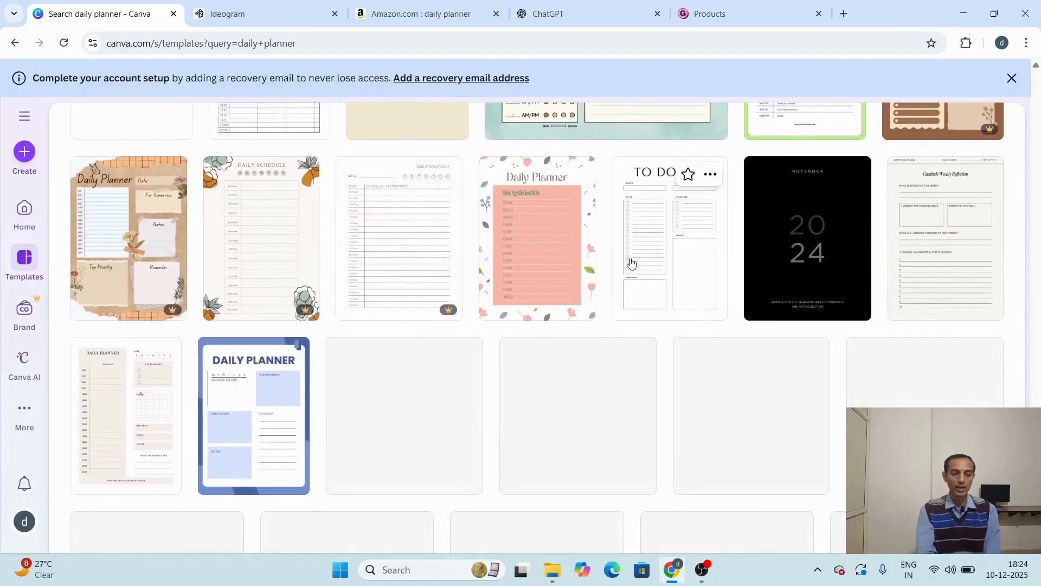
pyautogui.scroll(-5, 631, 262)
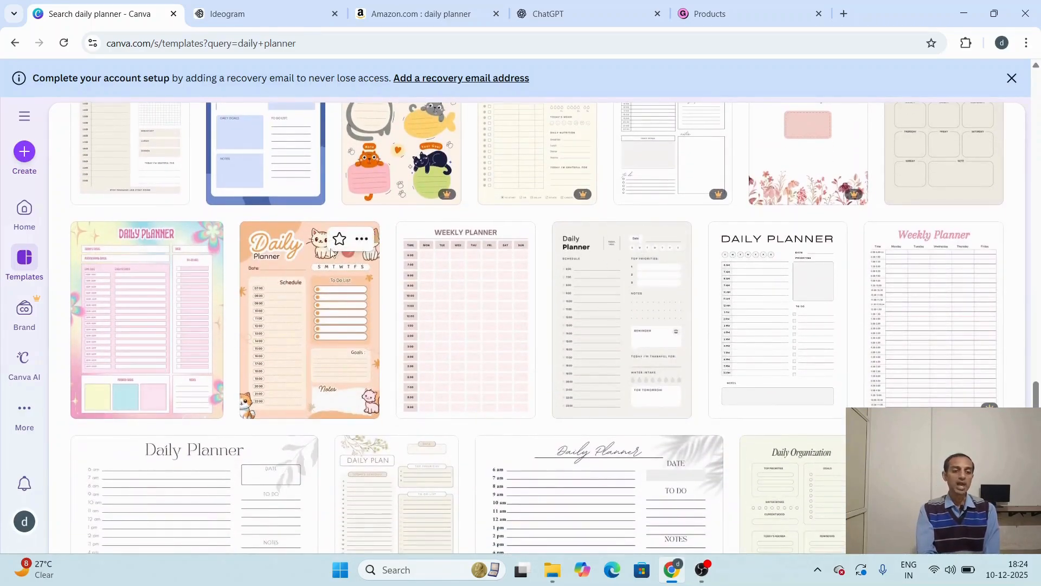
pyautogui.click(355, 320)
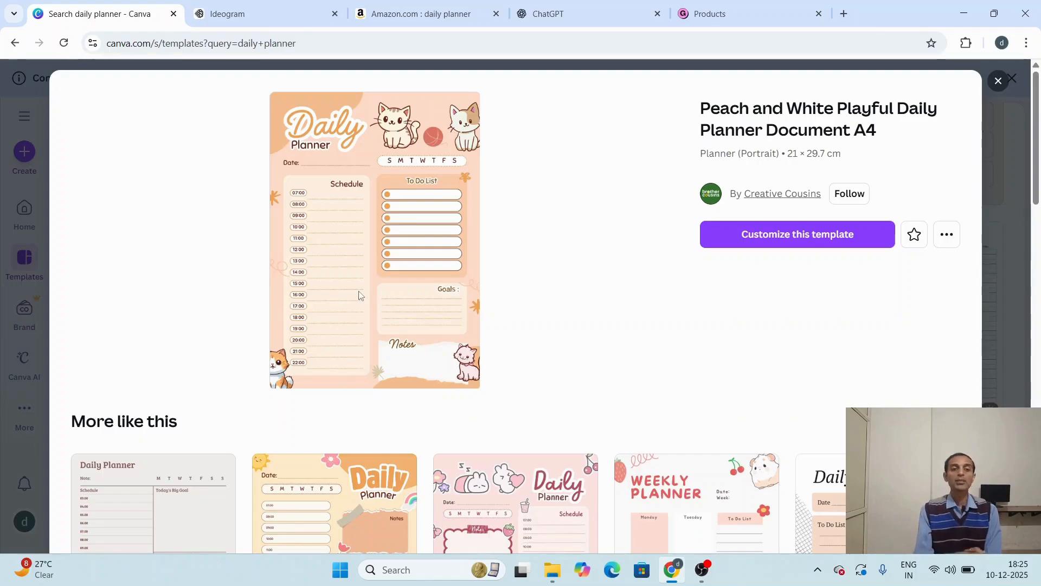
pyautogui.click(804, 234)
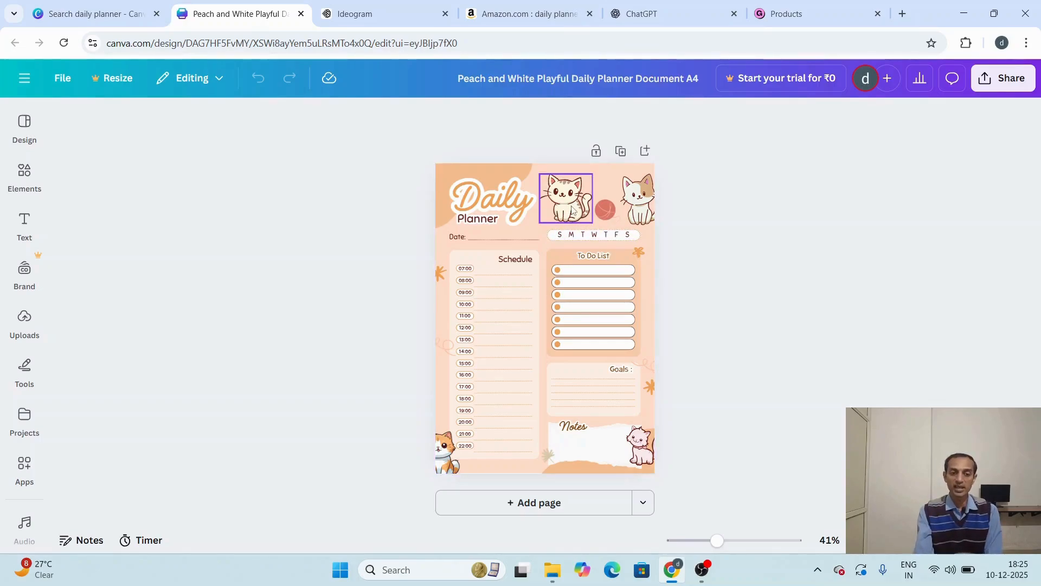
pyautogui.click(651, 199)
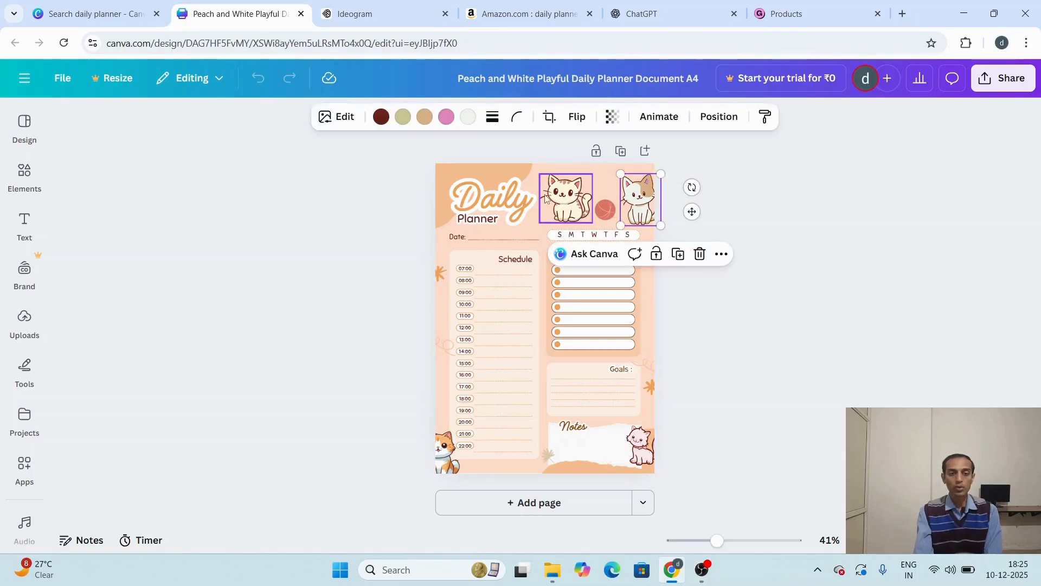
pyautogui.click(568, 204)
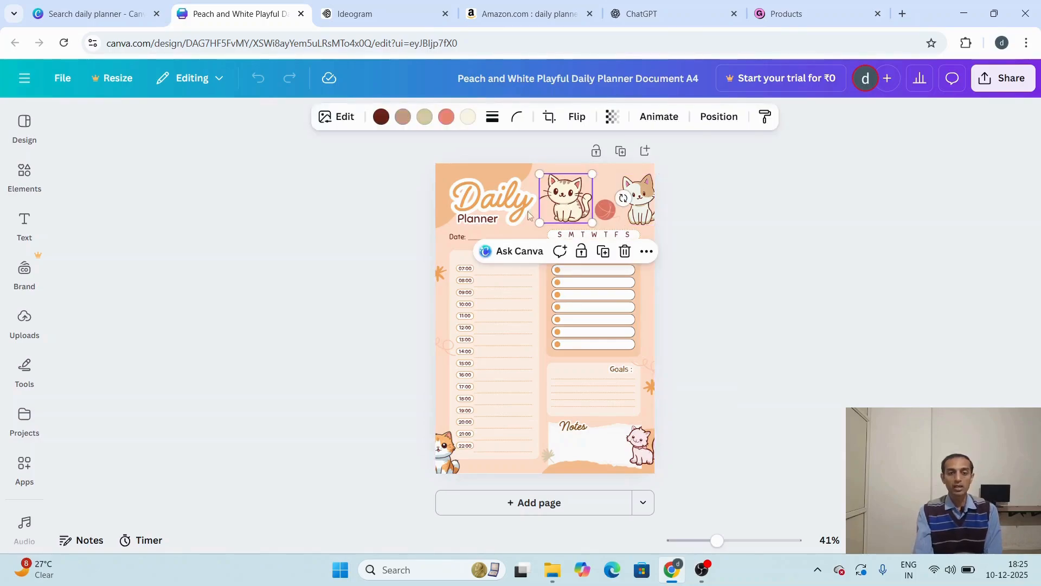
pyautogui.click(447, 466)
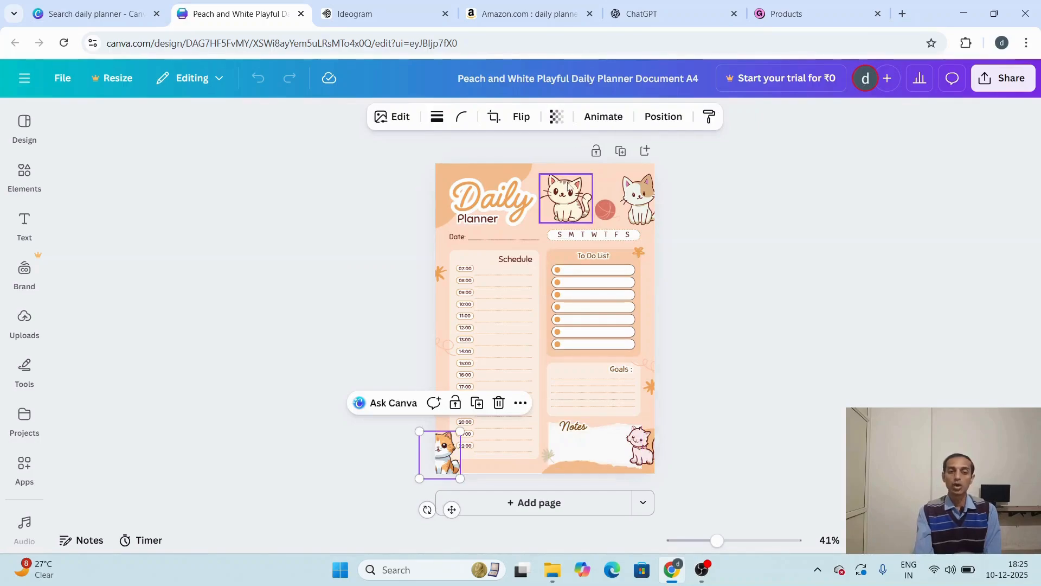
# Step: Search the design elements for "cute cats" and show all matching graphics
pyautogui.click(33, 181)
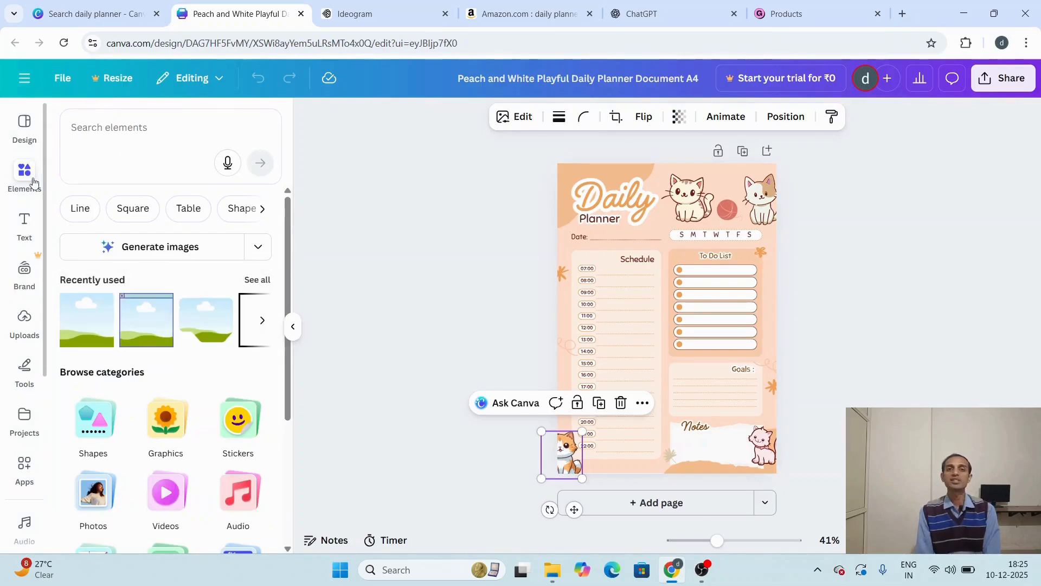
pyautogui.click(147, 134)
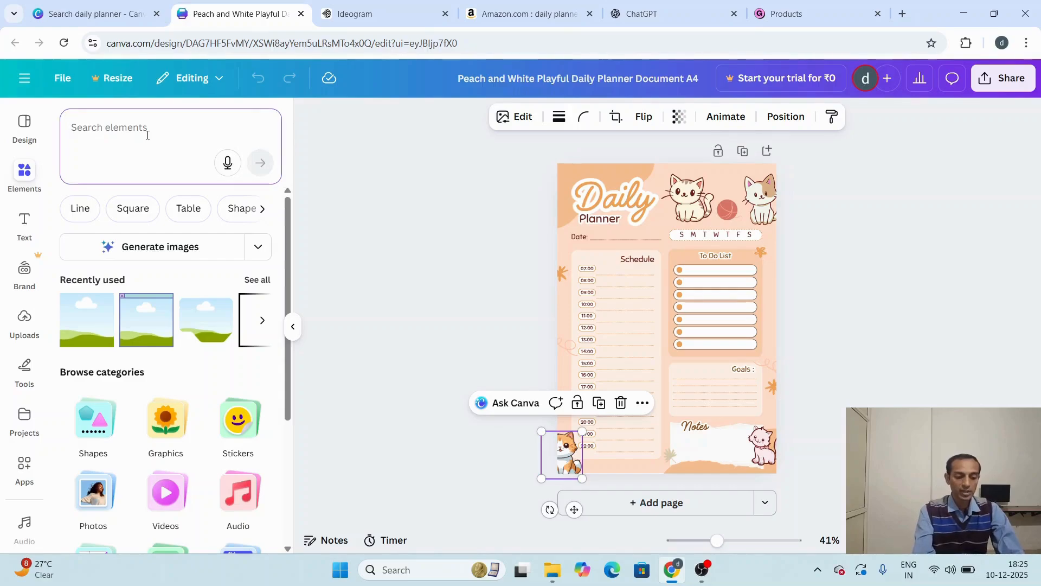
pyautogui.write('cute cats')
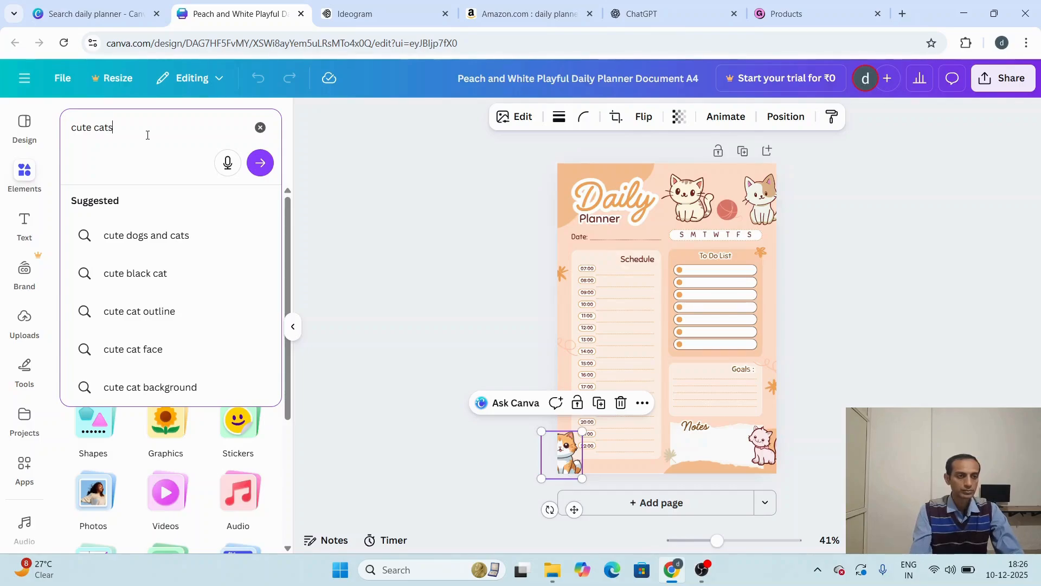
pyautogui.press('Return')
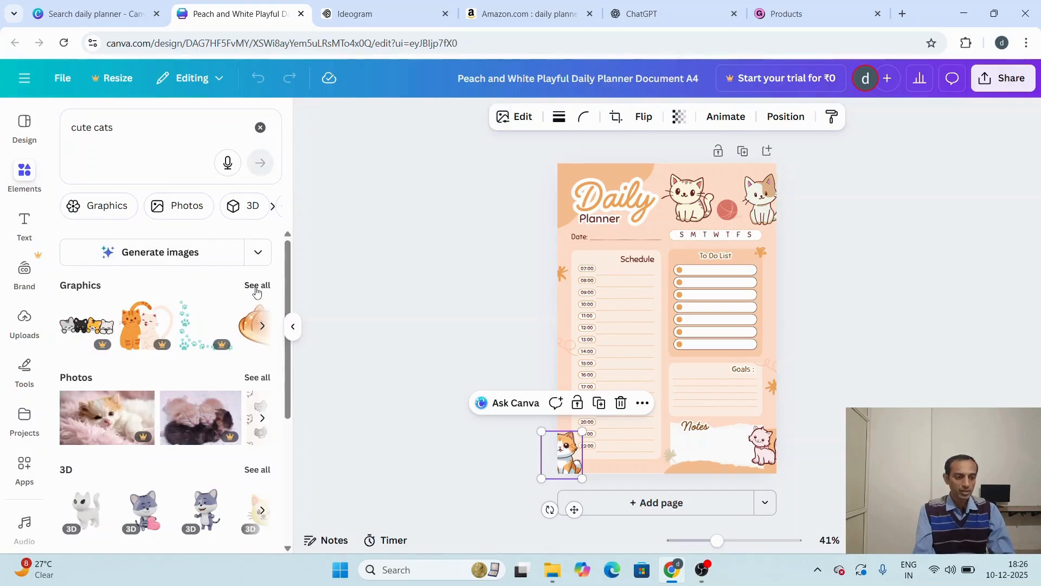
pyautogui.click(256, 285)
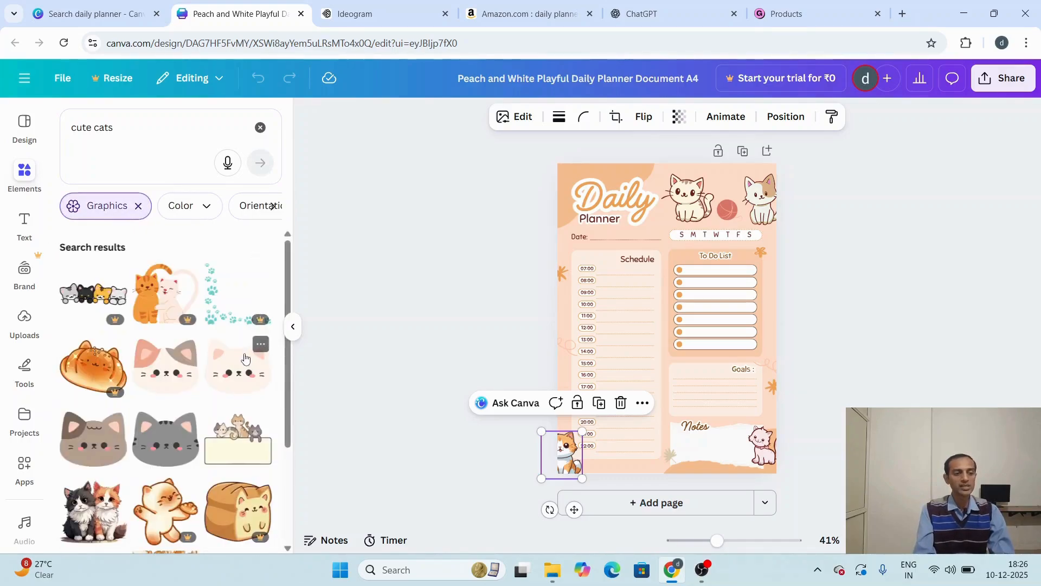
# Step: Add the sitting orange-and-white cat graphic to the planner page and shrink it to about two thirds of its size
pyautogui.scroll(-1, 214, 370)
pyautogui.scroll(-4, 215, 371)
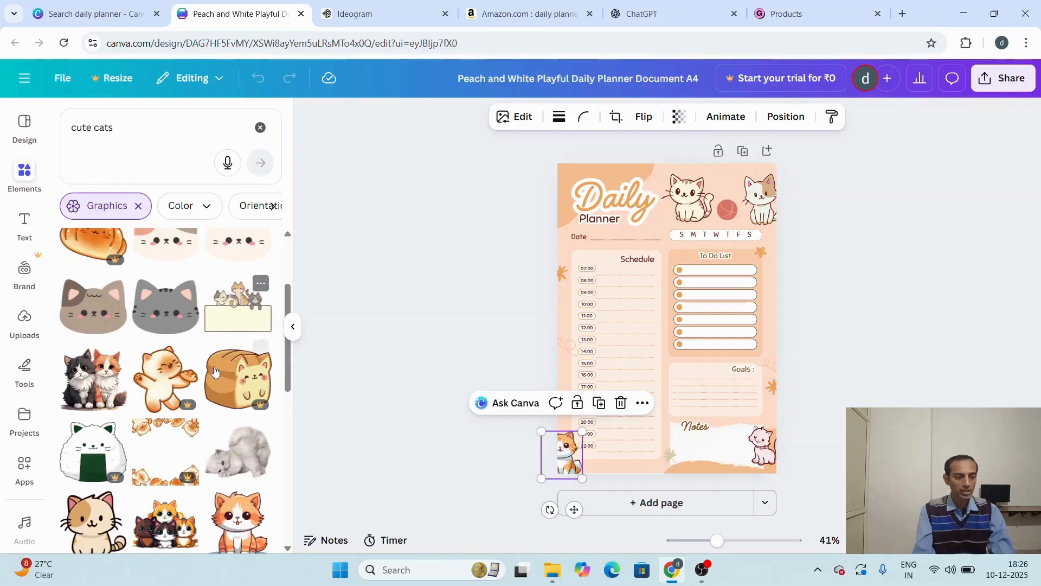
pyautogui.scroll(-2, 215, 370)
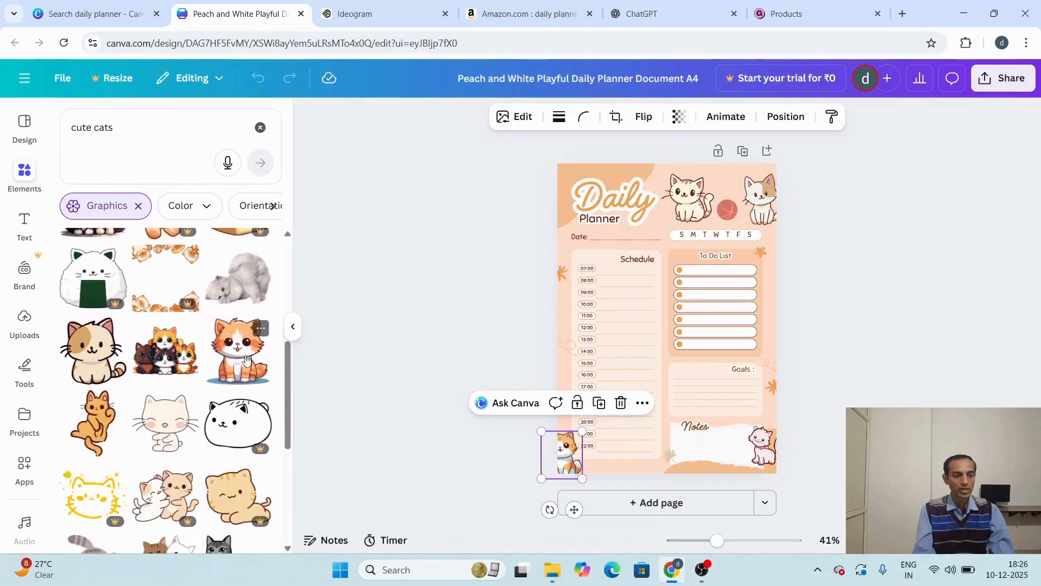
pyautogui.click(245, 359)
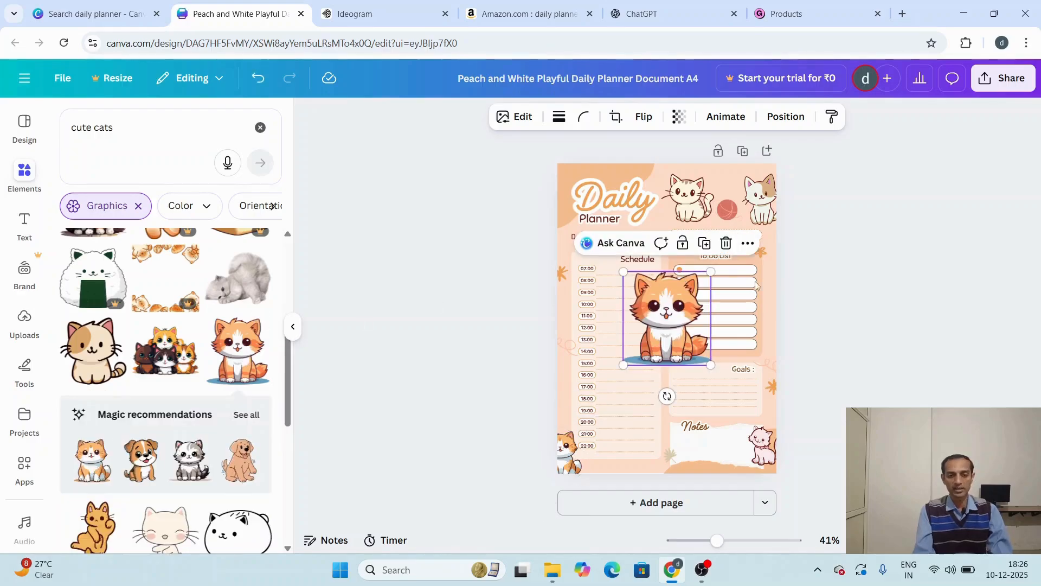
pyautogui.moveTo(621, 263); pyautogui.dragTo(654, 305)
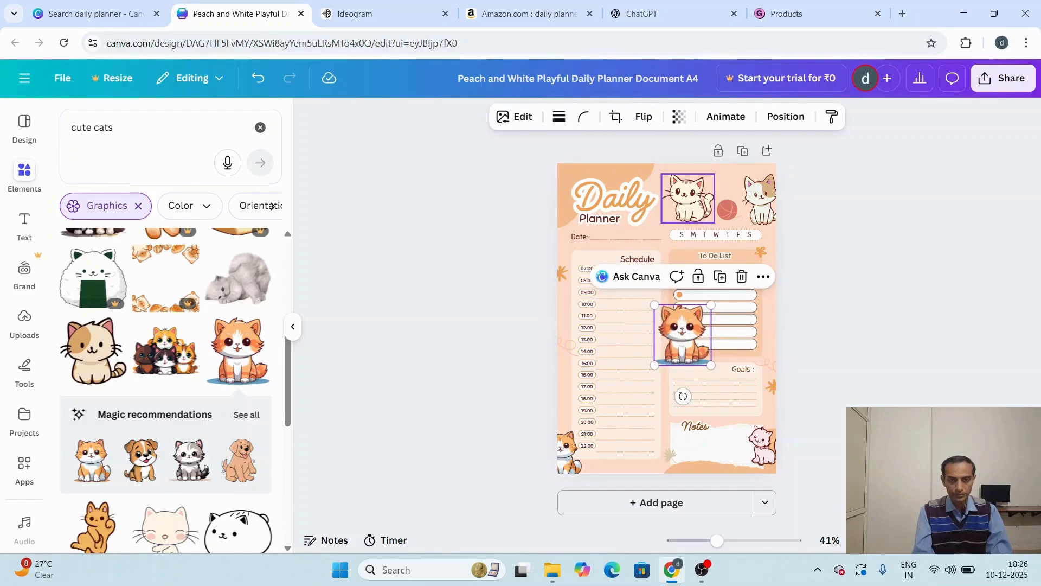
# Step: Delete the cream cat beside the Daily Planner title and fit the new orange cat into its place, scaled down slightly
pyautogui.click(695, 193)
pyautogui.press('Delete')
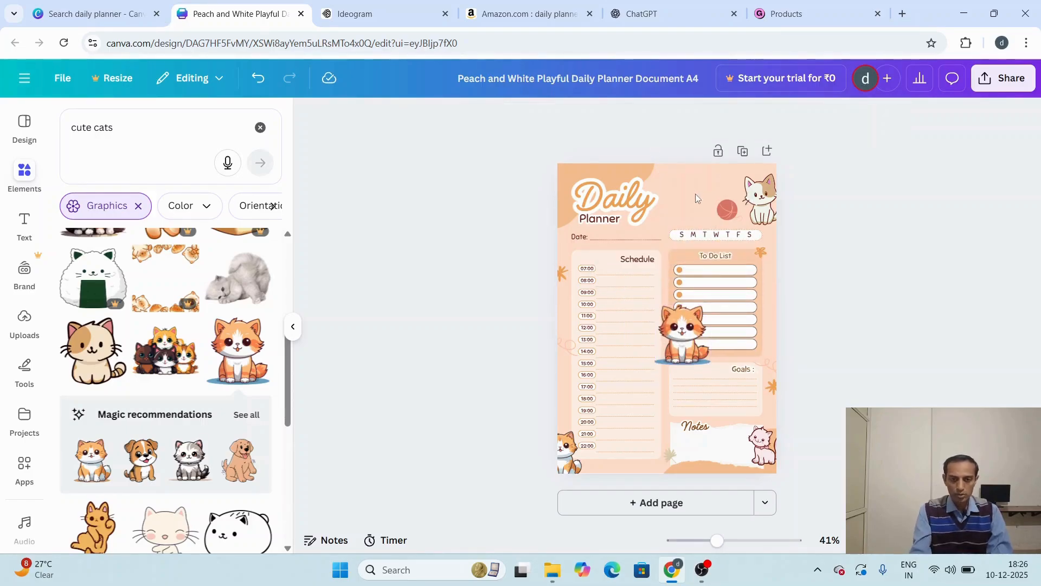
pyautogui.moveTo(696, 344); pyautogui.dragTo(699, 199)
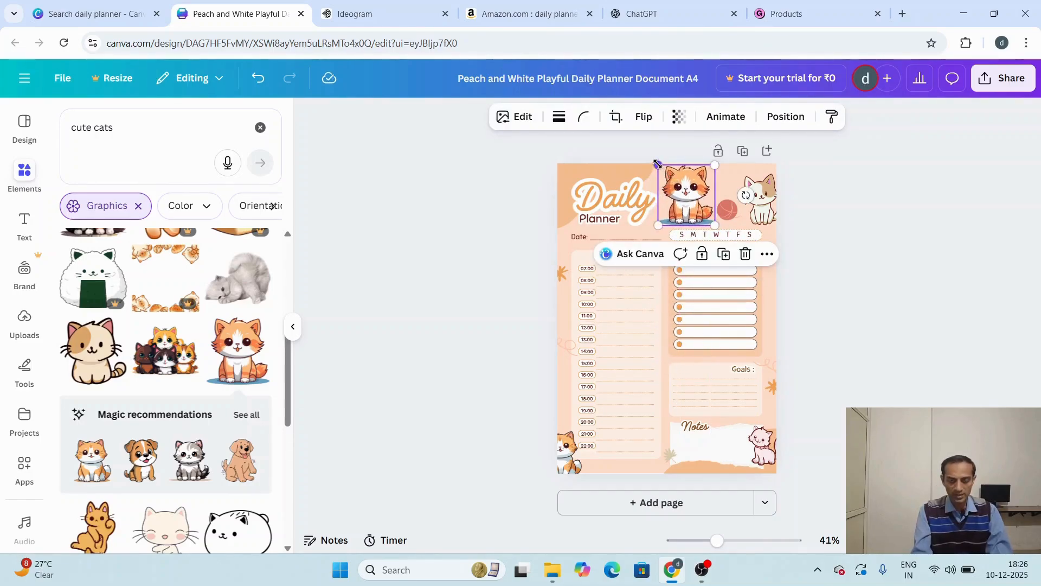
pyautogui.moveTo(657, 164); pyautogui.dragTo(688, 198)
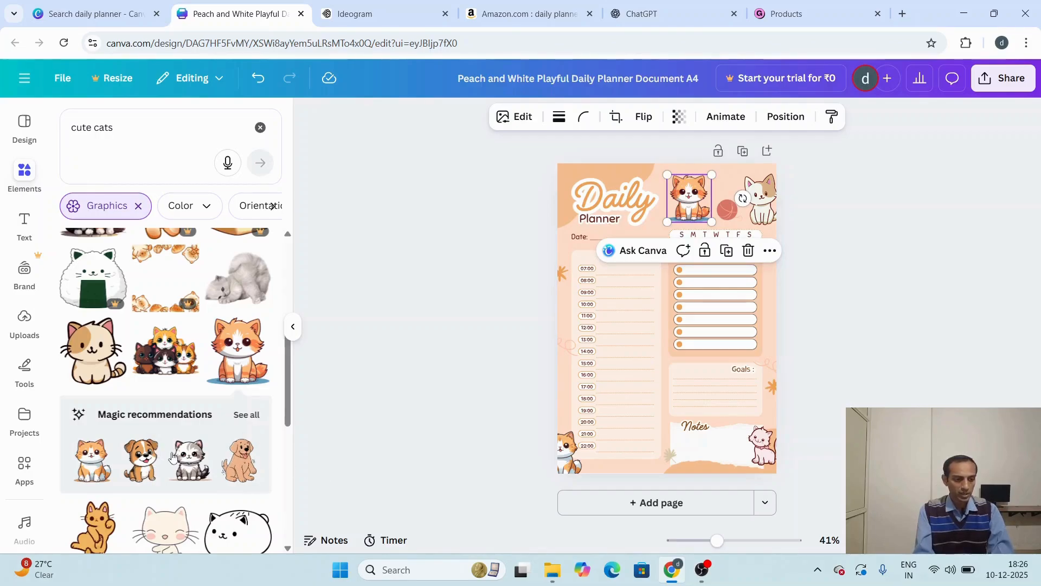
# Step: Replace the cream cat in the page's upper right corner with the recommended brown-and-white puppy graphic, shrunk to about one fifth of its size
pyautogui.click(154, 461)
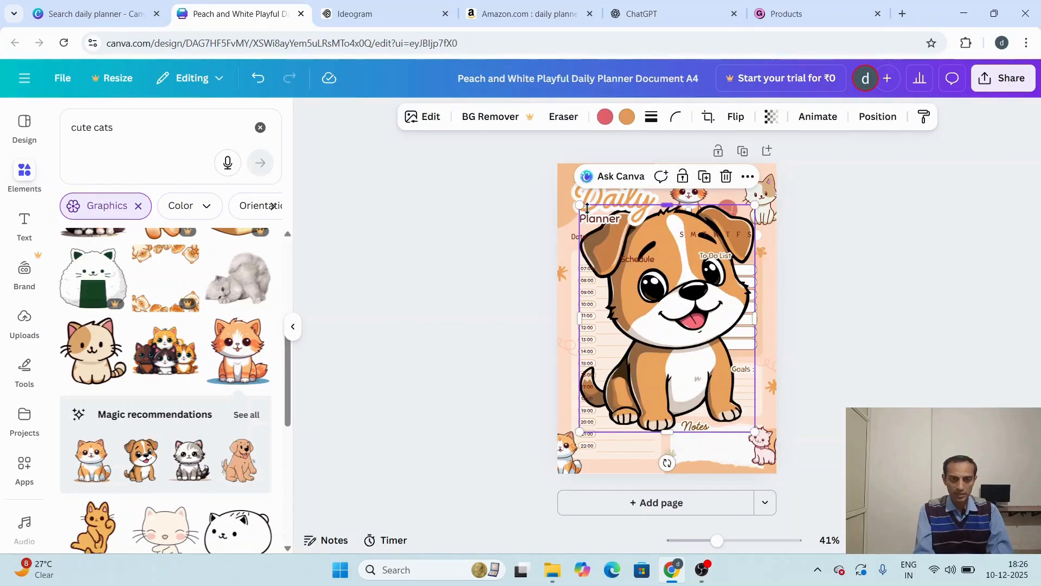
pyautogui.moveTo(581, 205); pyautogui.dragTo(721, 389)
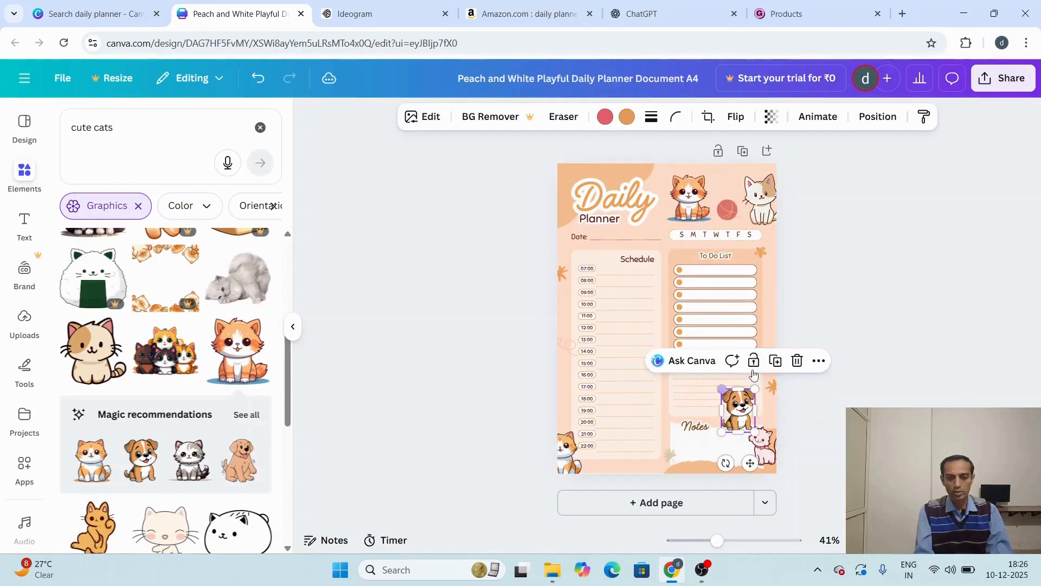
pyautogui.click(755, 225)
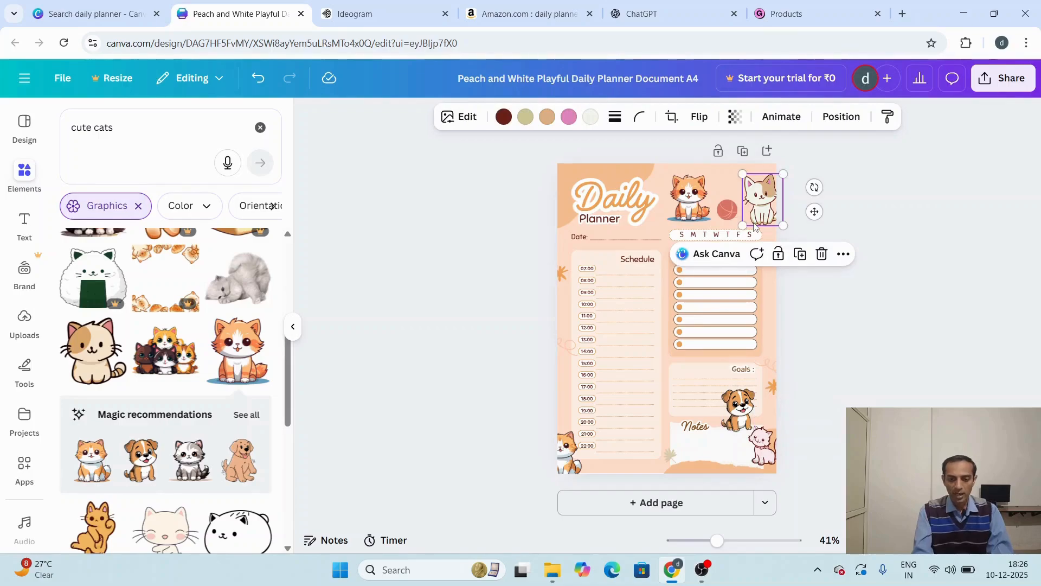
pyautogui.press('Delete')
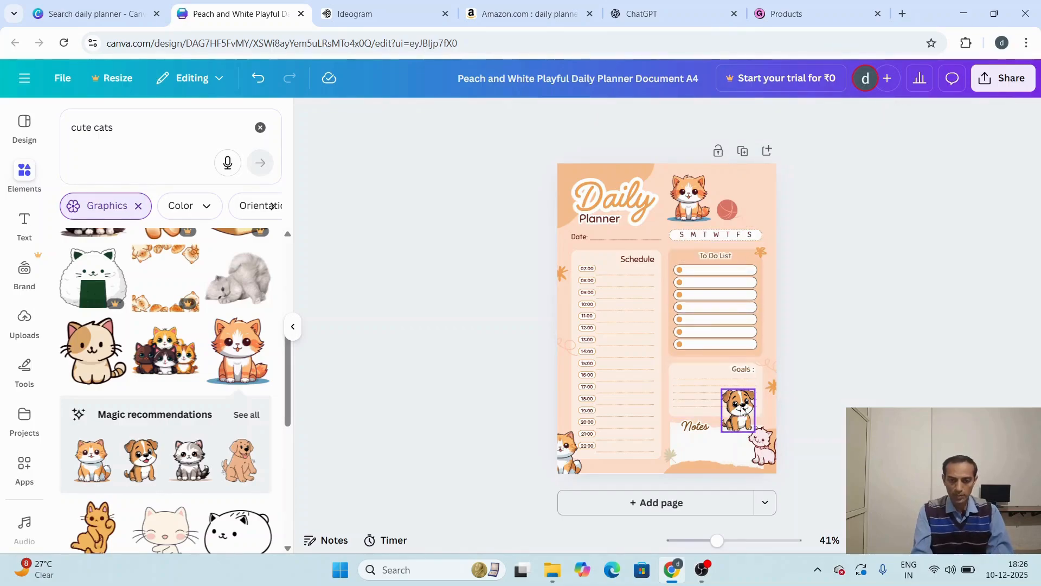
pyautogui.moveTo(739, 407); pyautogui.dragTo(762, 191)
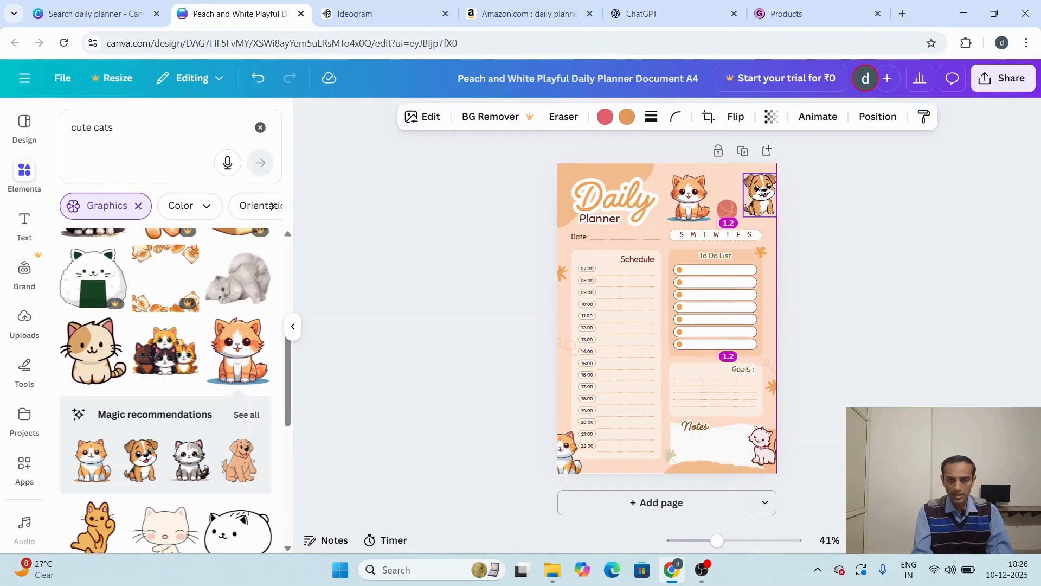
pyautogui.click(839, 308)
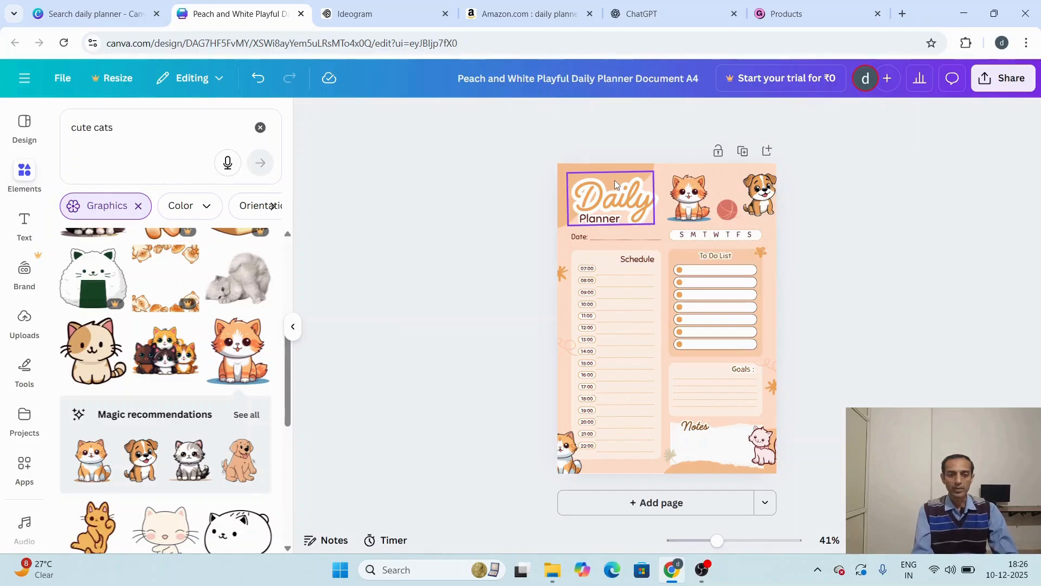
# Step: Change the planner page's background color to the light orange from the document colors
pyautogui.click(675, 167)
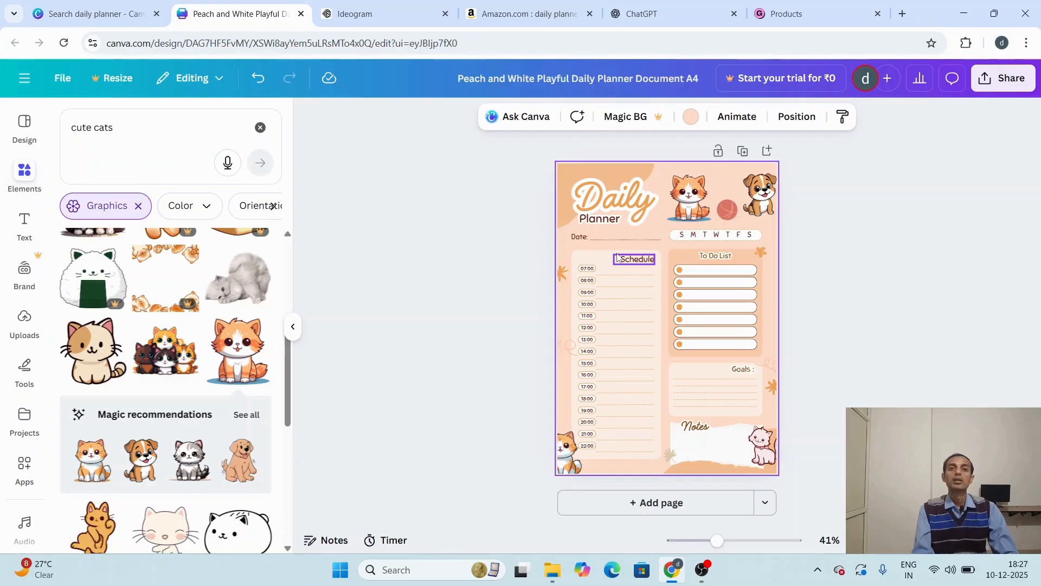
pyautogui.click(696, 124)
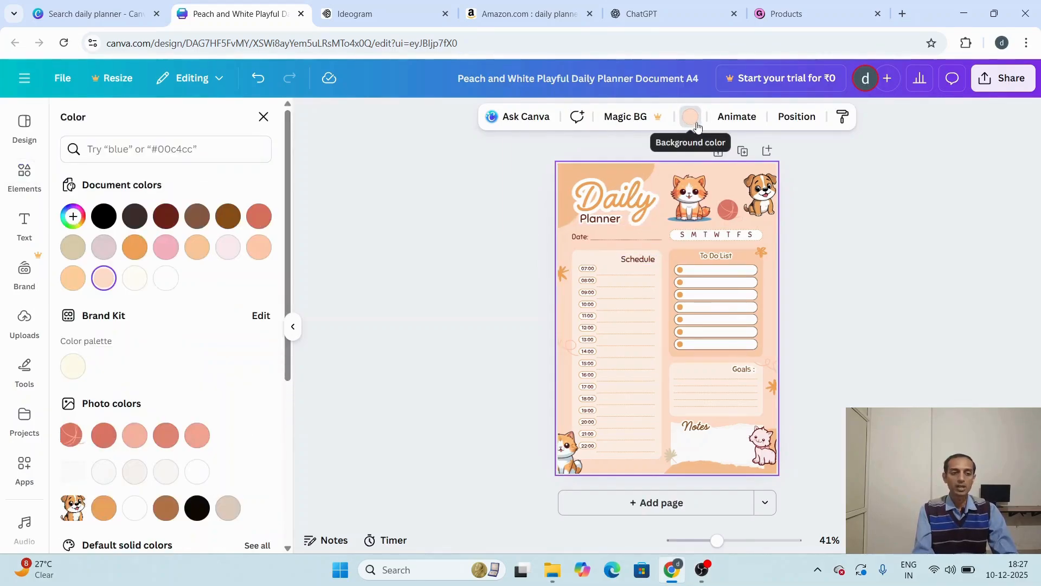
pyautogui.click(73, 279)
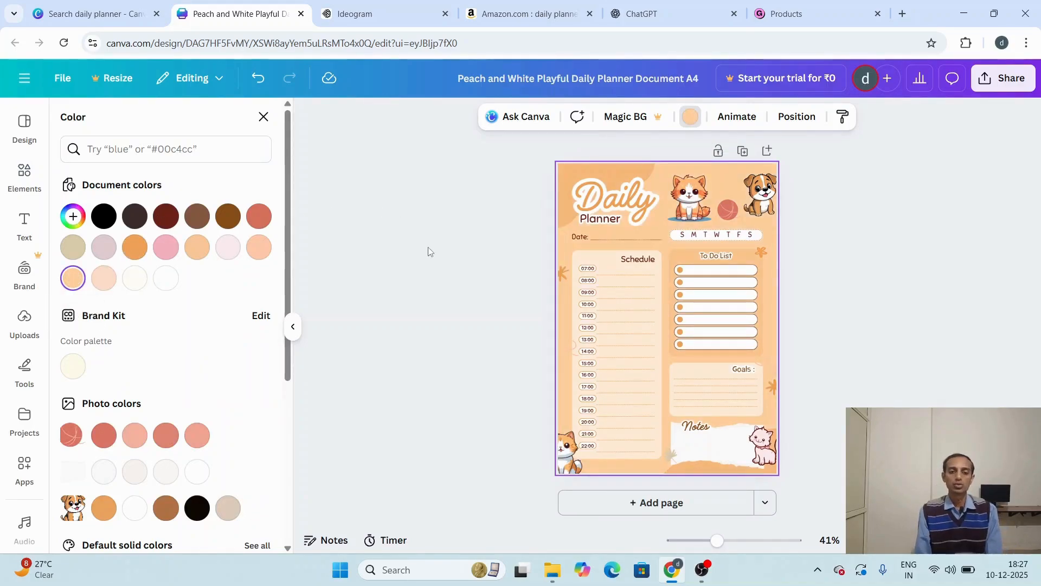
pyautogui.press('Escape')
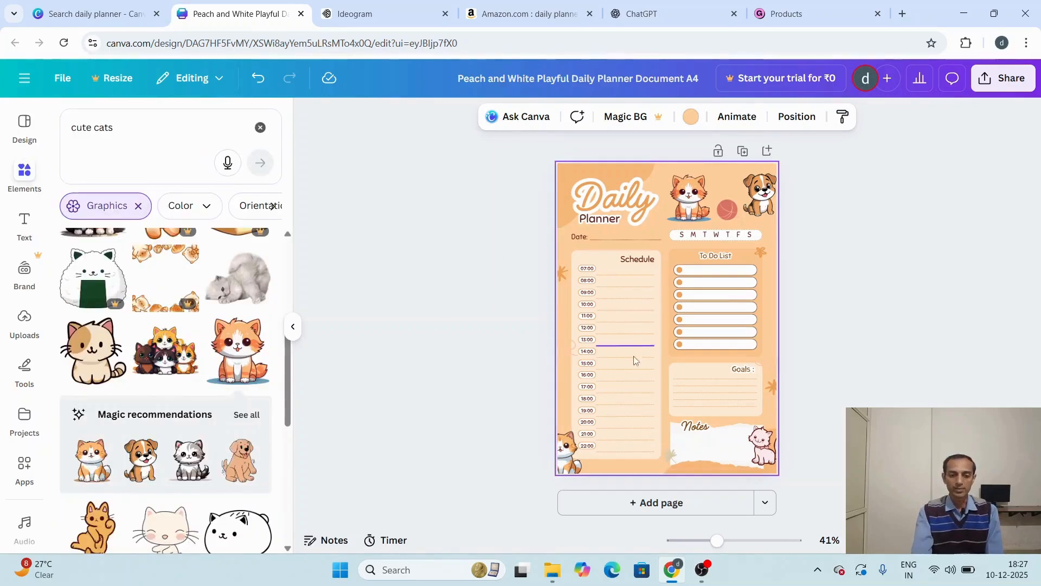
pyautogui.click(610, 188)
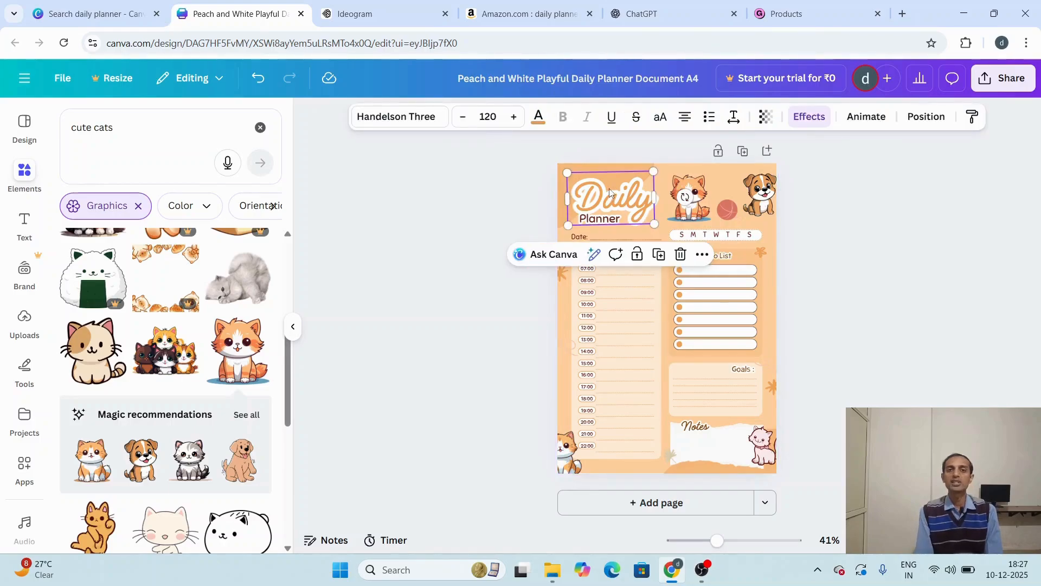
pyautogui.click(570, 459)
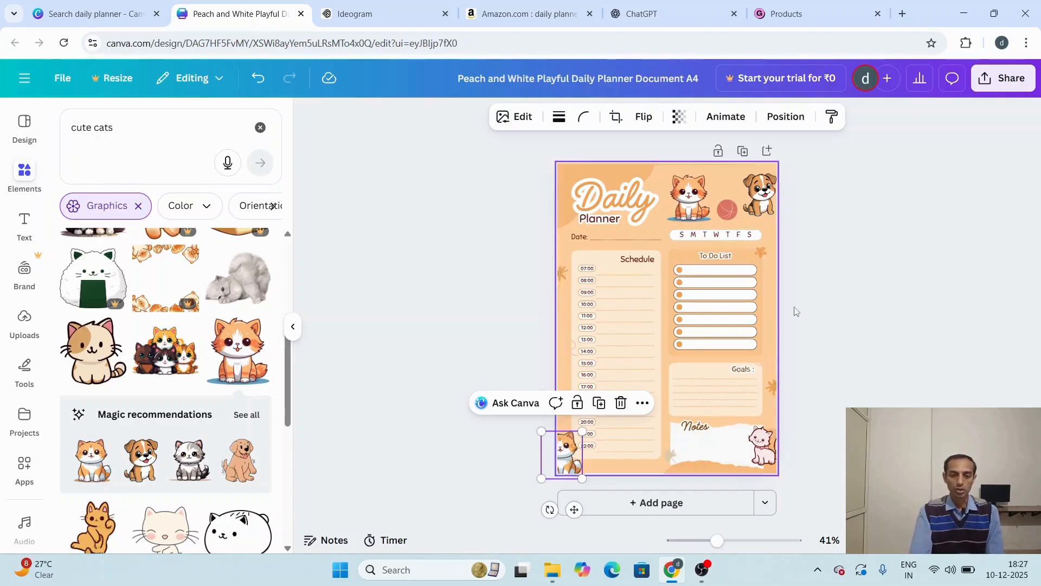
pyautogui.click(872, 404)
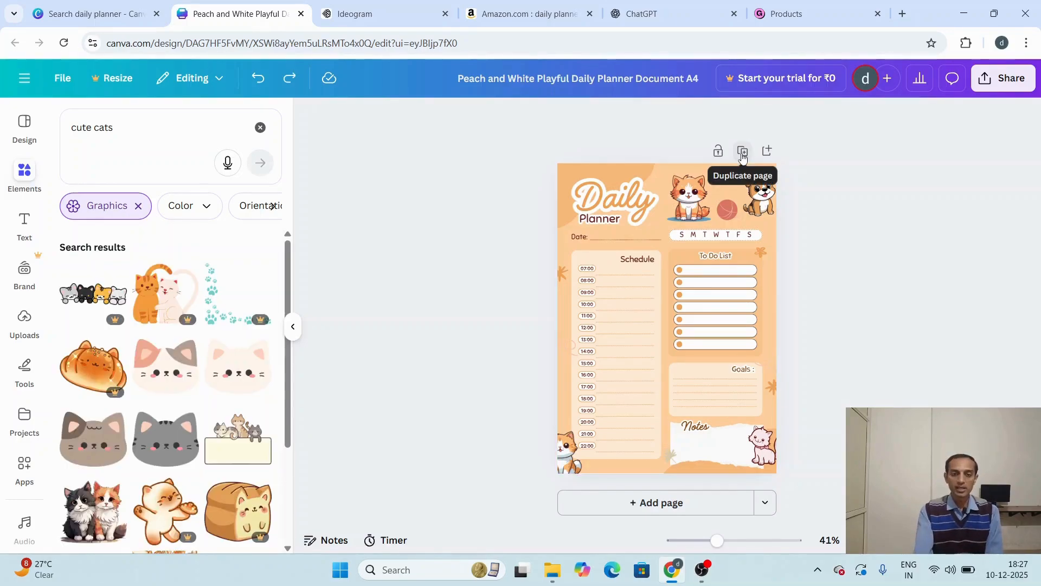
# Step: Duplicate the finished daily planner page and return to the first page
pyautogui.click(743, 153)
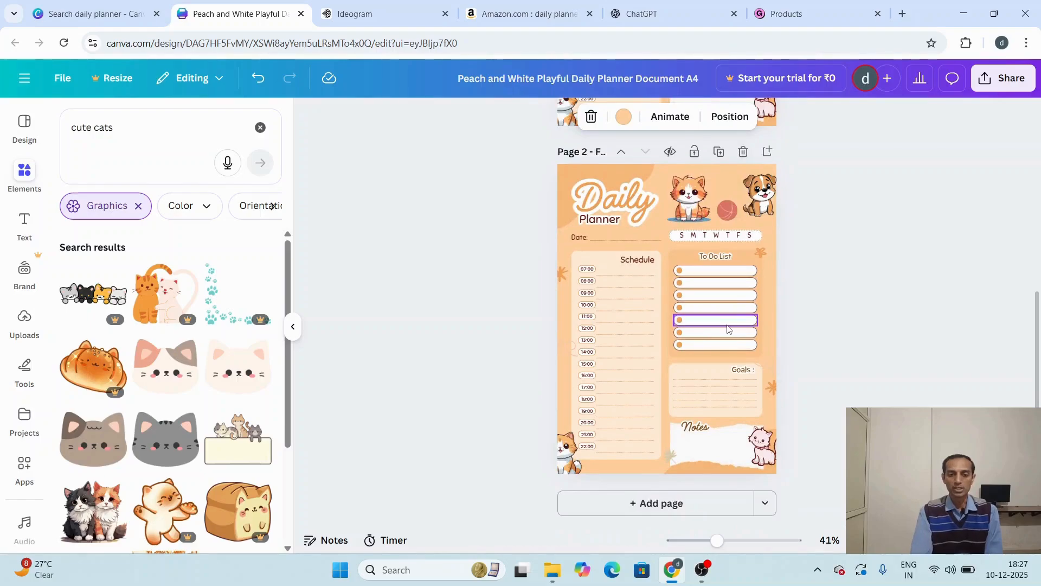
pyautogui.scroll(5, 879, 293)
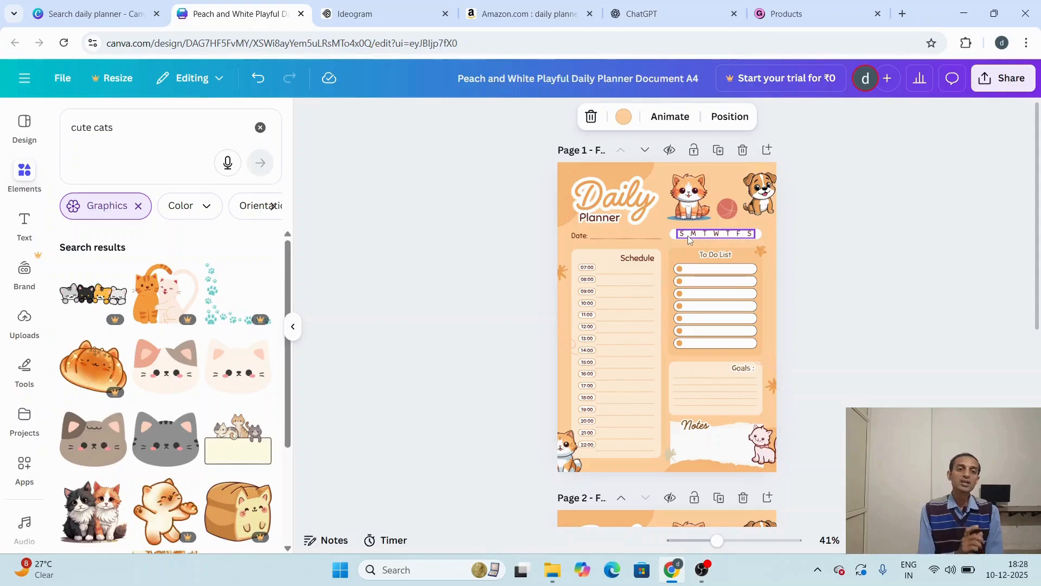
# Step: Switch to Ideogram and generate images from the prompt "give me cover page for daily planner where i use cate and dog photos"
pyautogui.click(375, 17)
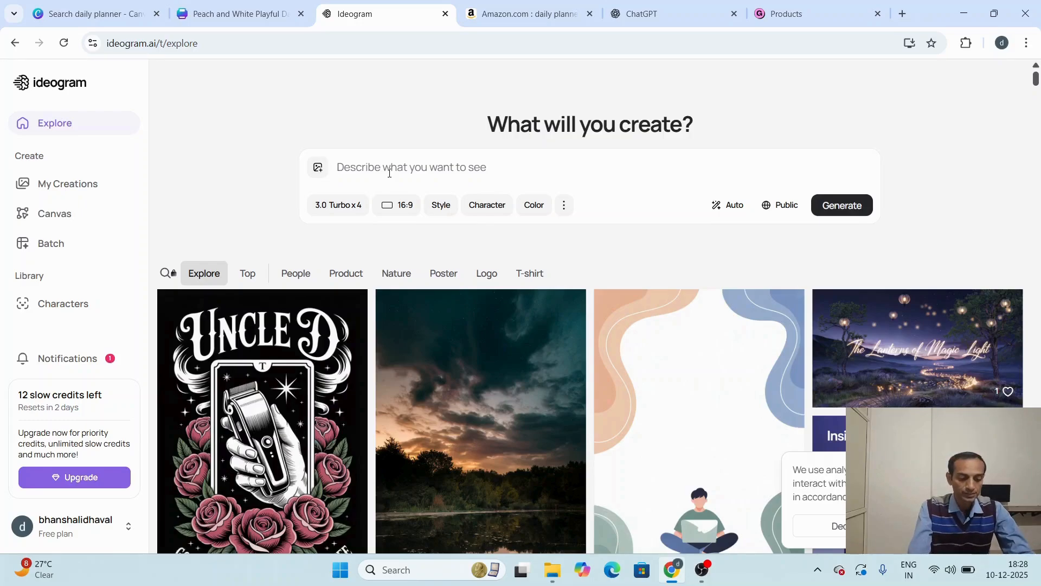
pyautogui.write('give me co')
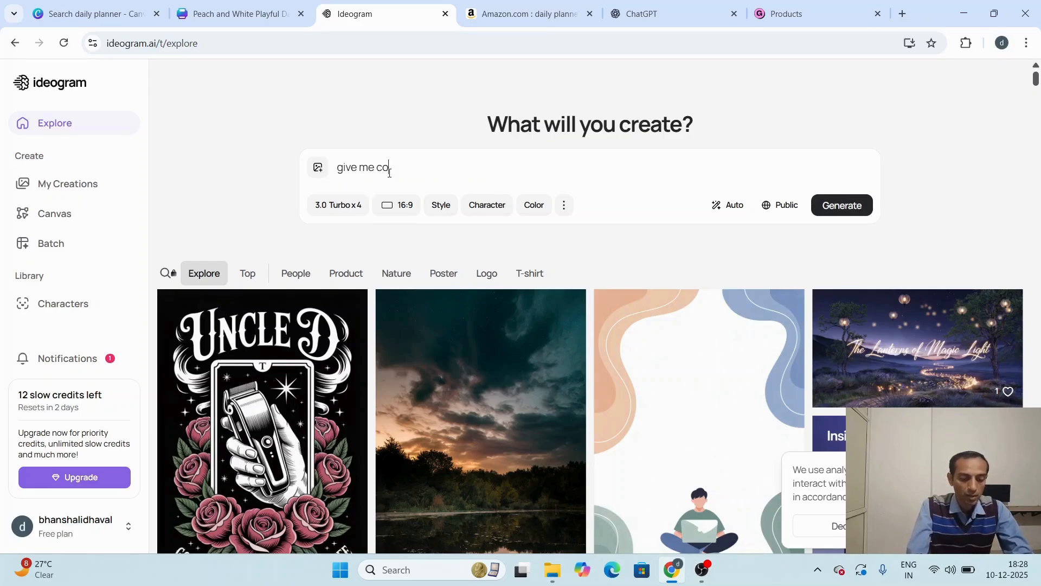
pyautogui.write('ver page for daily planner where i use cate and dog photos')
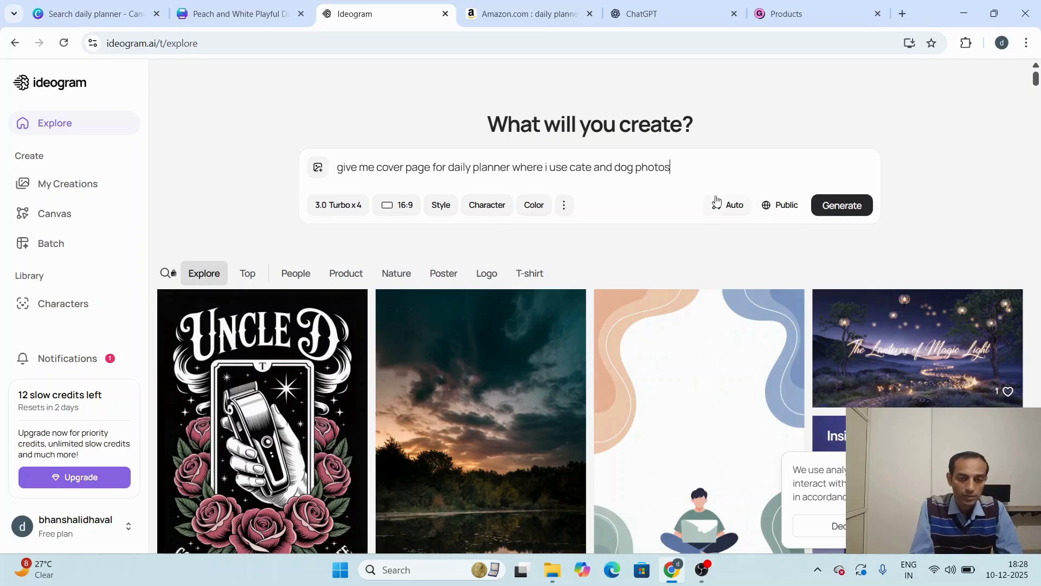
pyautogui.click(847, 212)
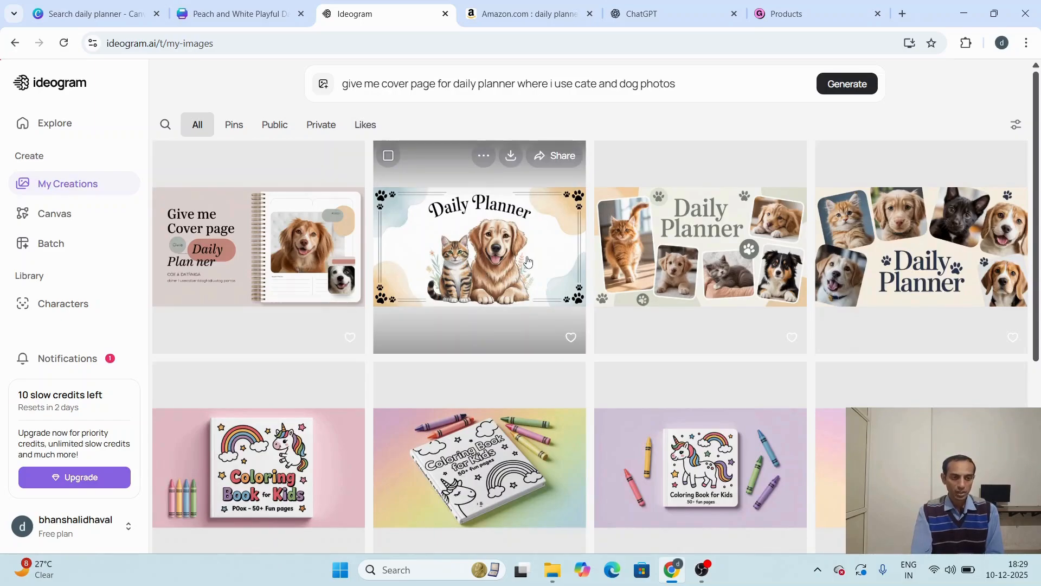
# Step: Review the generated covers and download the Daily Planner image with the tabby cat and golden retriever in the paw-print frame
pyautogui.scroll(-1, 530, 261)
pyautogui.scroll(1, 530, 261)
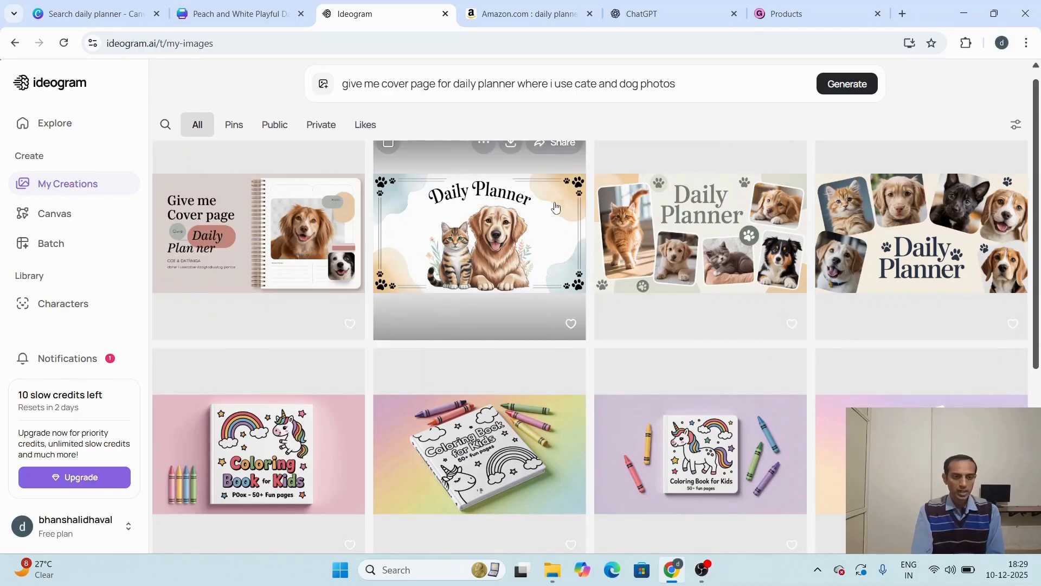
pyautogui.scroll(1, 559, 188)
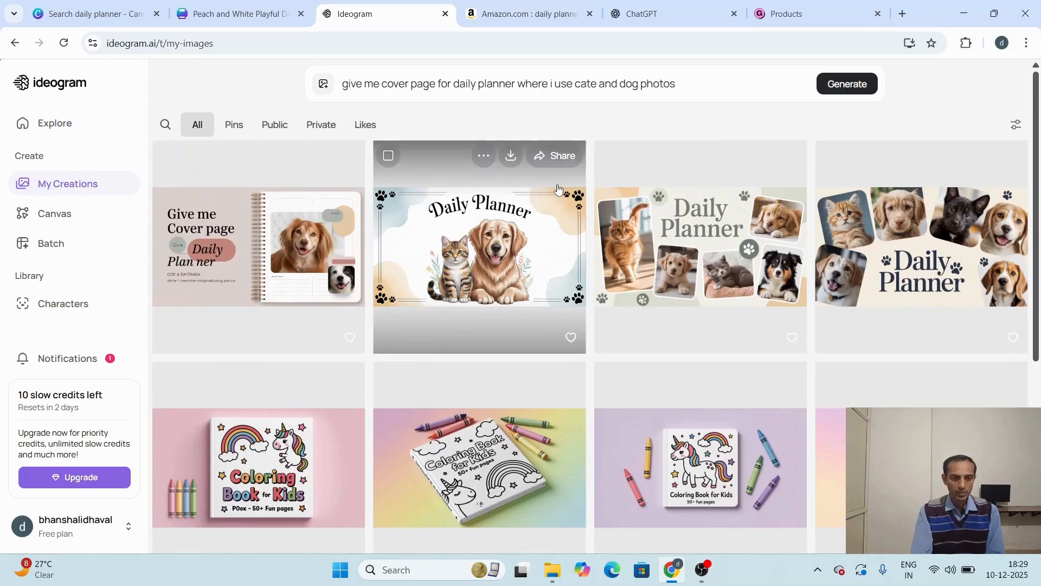
pyautogui.click(510, 157)
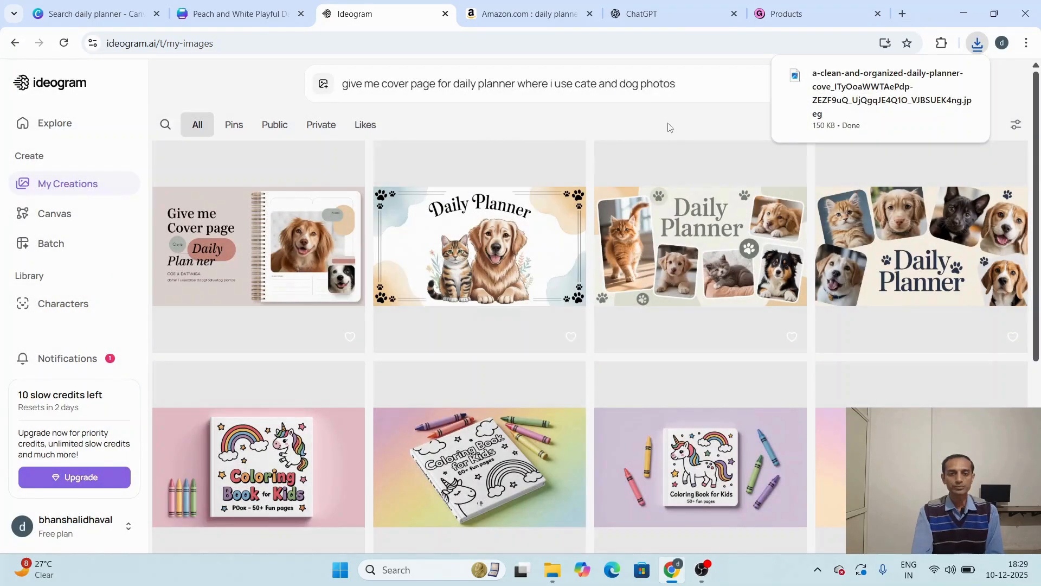
# Step: Return to the Canva planner design and upload the downloaded Daily Planner cover image from the Downloads folder
pyautogui.click(69, 8)
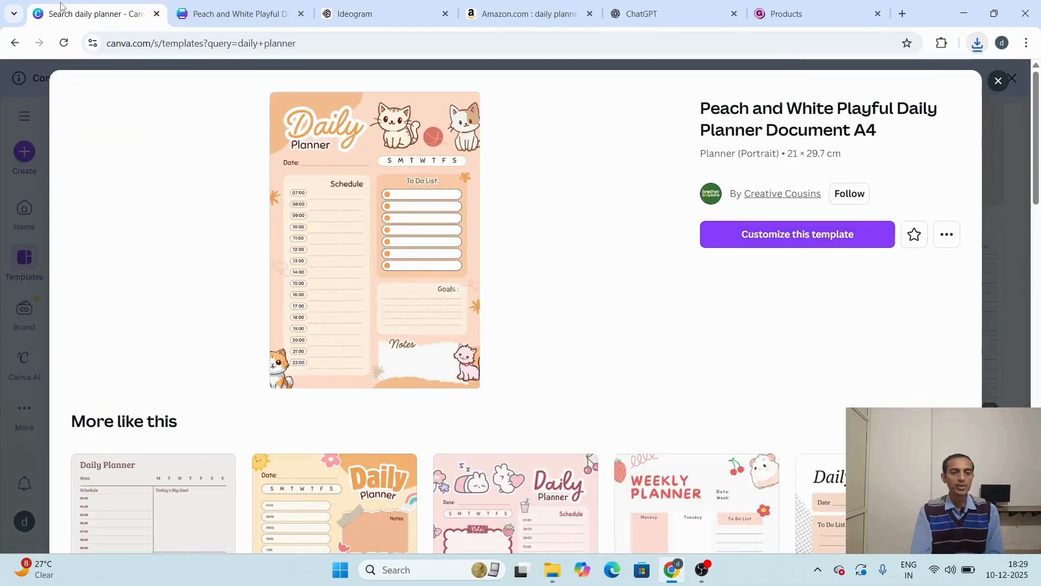
pyautogui.click(241, 13)
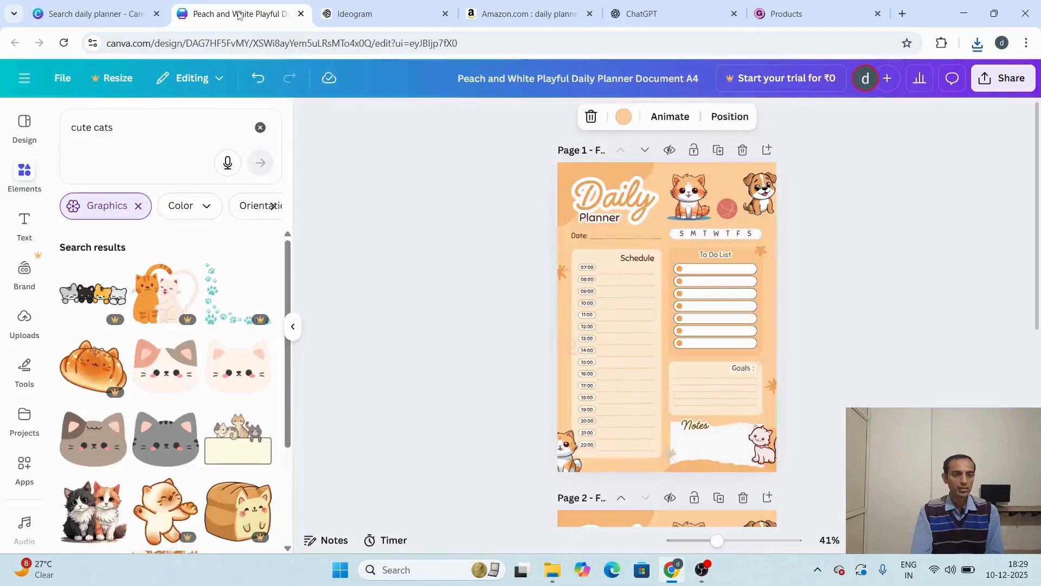
pyautogui.click(20, 330)
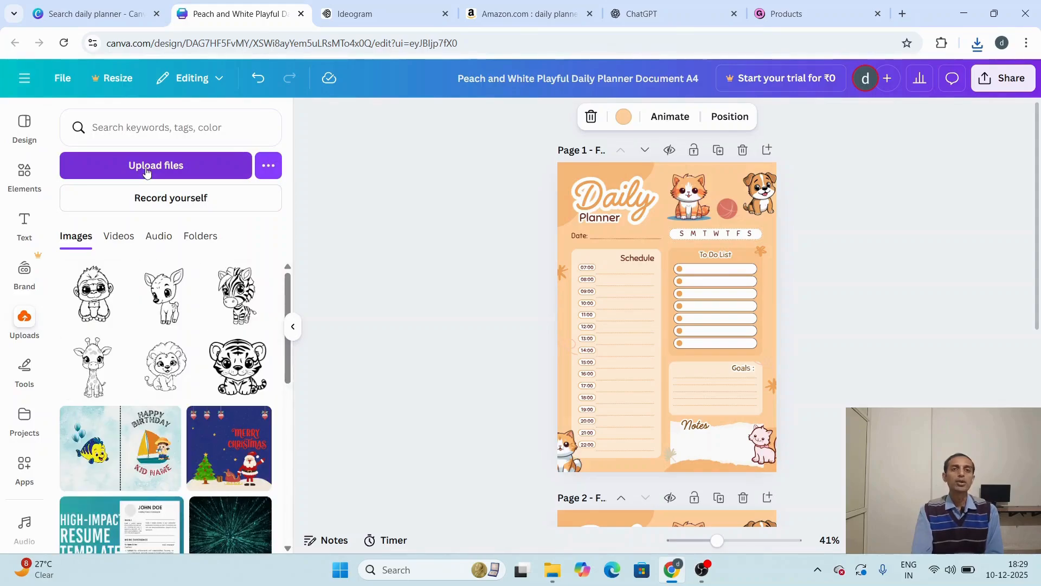
pyautogui.click(145, 168)
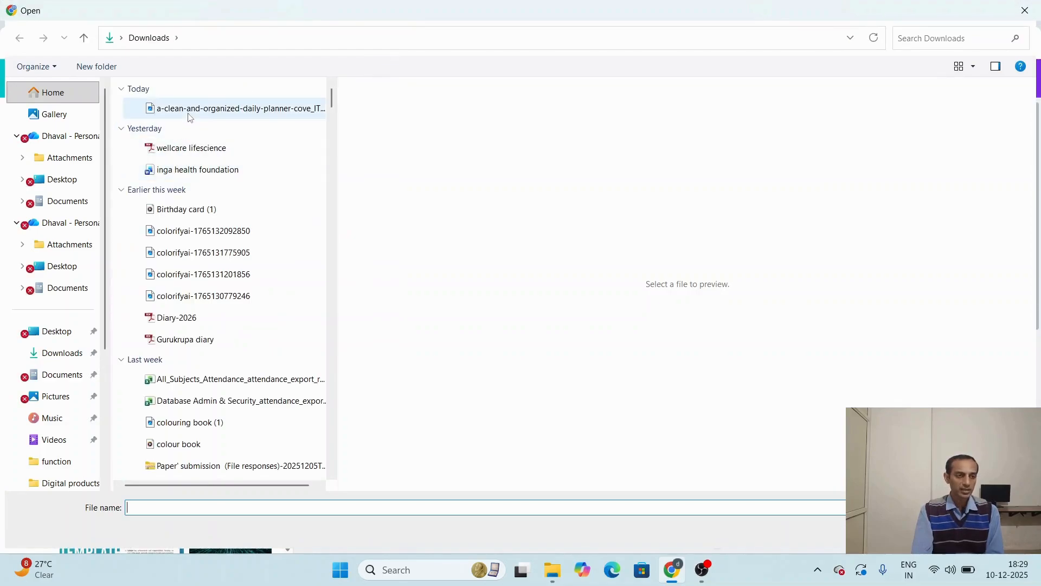
pyautogui.click(189, 114)
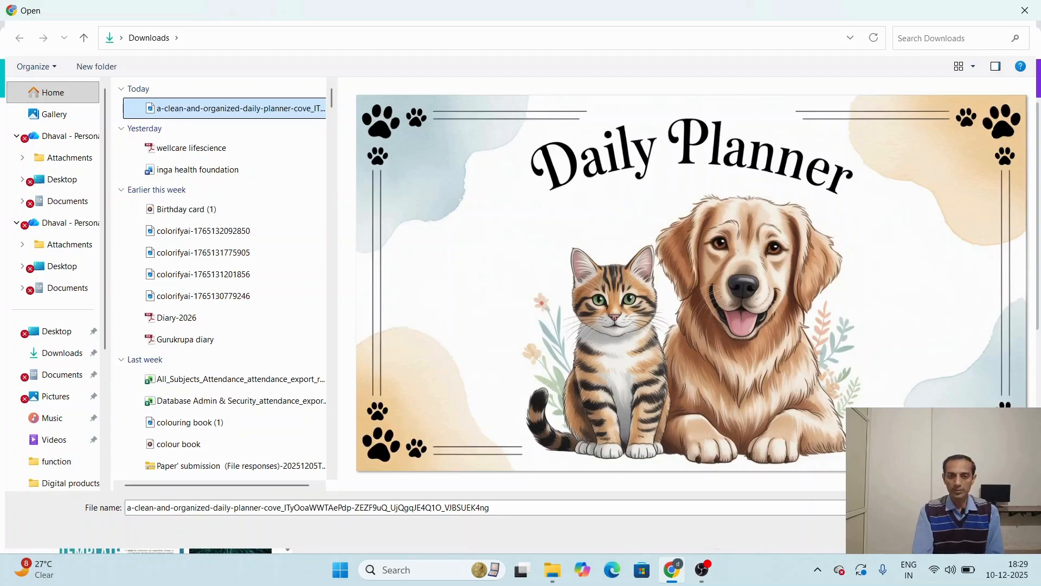
pyautogui.click(929, 532)
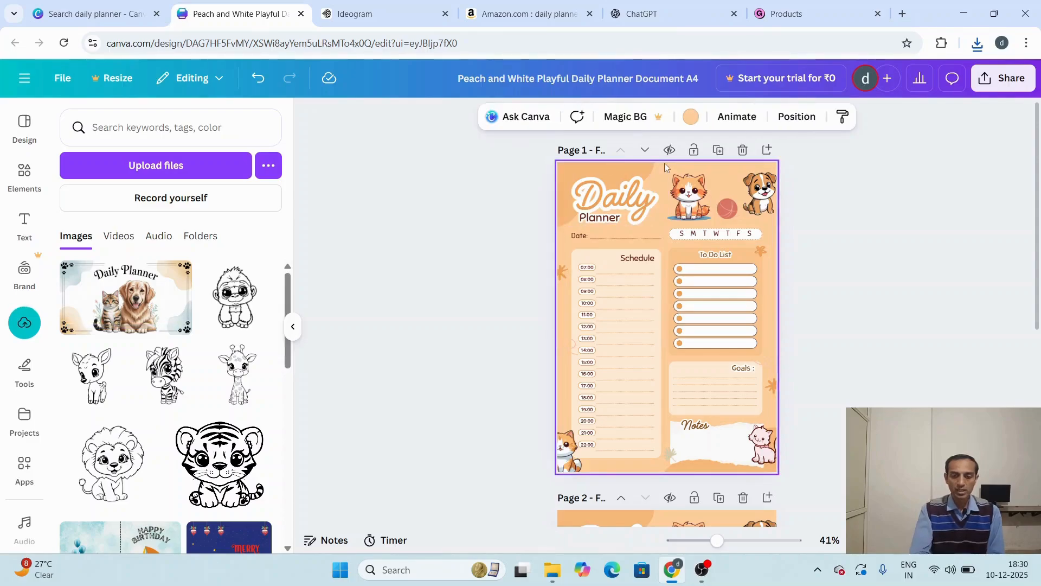
# Step: Clear the first page completely by deleting its background color and all of its elements
pyautogui.press('Delete')
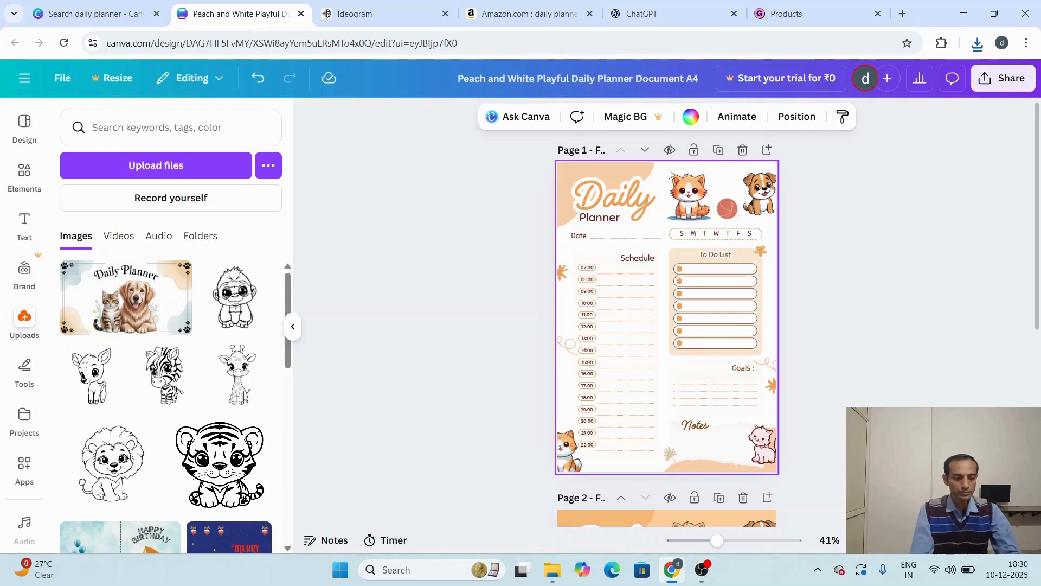
pyautogui.hotkey('ctrl', 'a')
pyautogui.press('Delete')
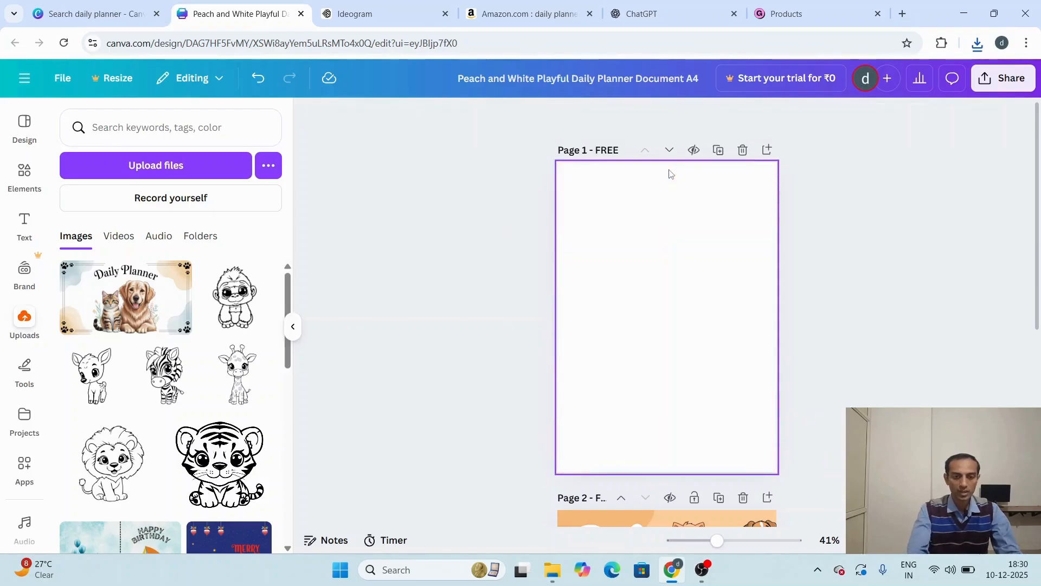
# Step: Add the uploaded Daily Planner image to page 1, enlarge it to nearly the page width and crop away its side frames
pyautogui.click(138, 296)
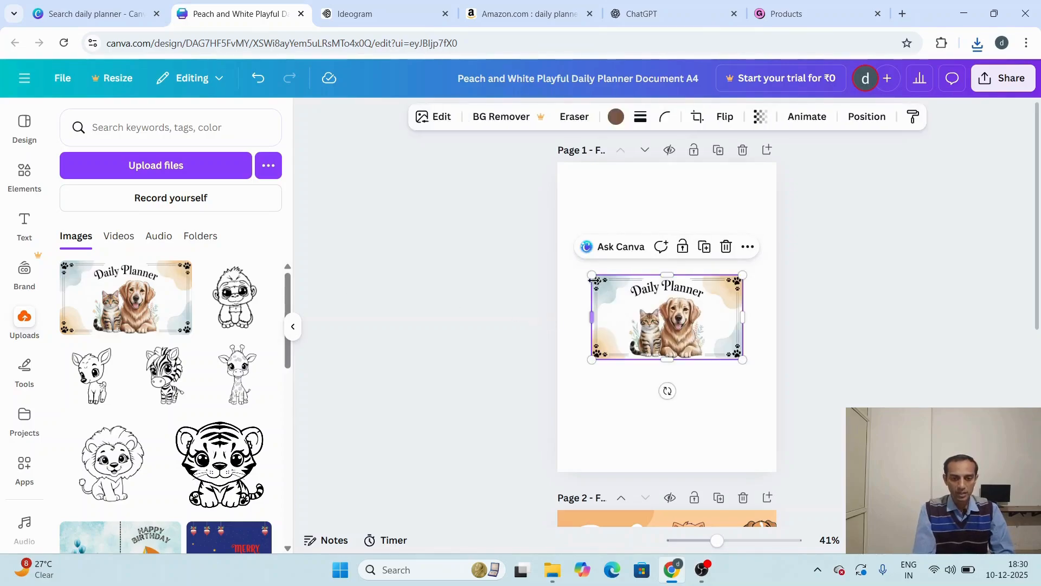
pyautogui.moveTo(591, 274); pyautogui.dragTo(558, 255)
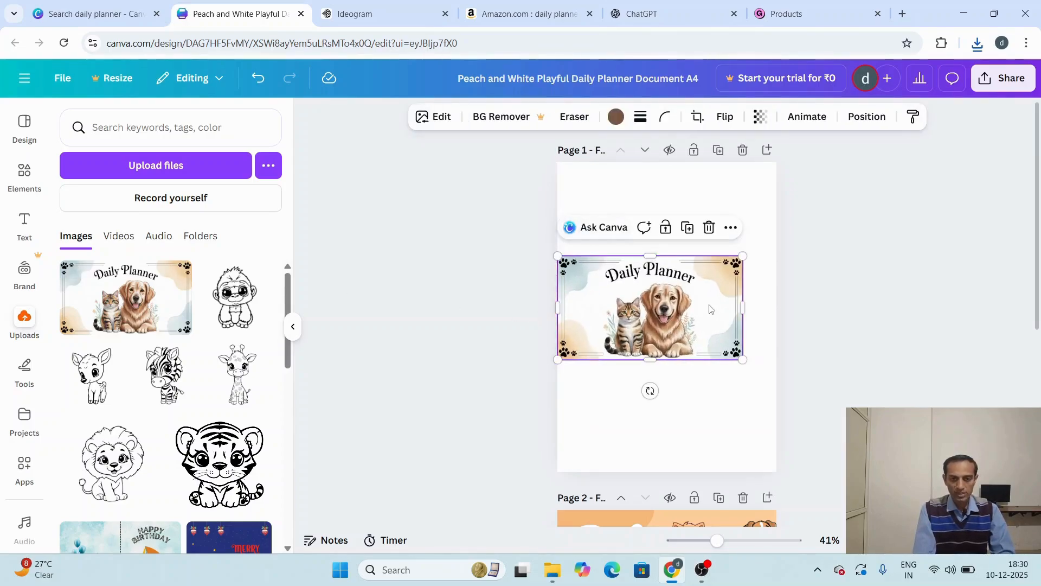
pyautogui.moveTo(642, 362); pyautogui.dragTo(666, 431)
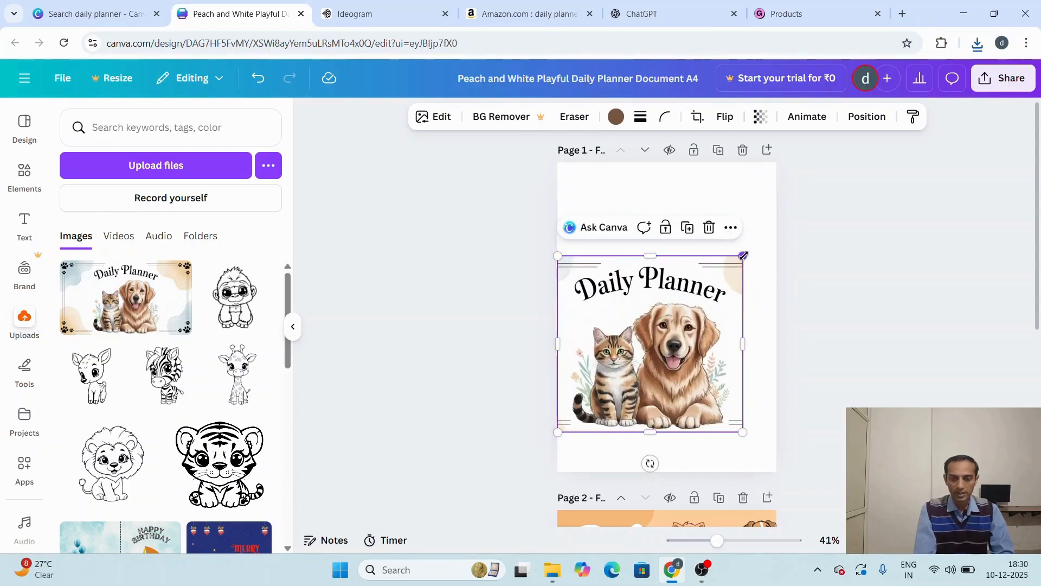
pyautogui.moveTo(743, 256); pyautogui.dragTo(797, 254)
pyautogui.moveTo(683, 266); pyautogui.dragTo(685, 263)
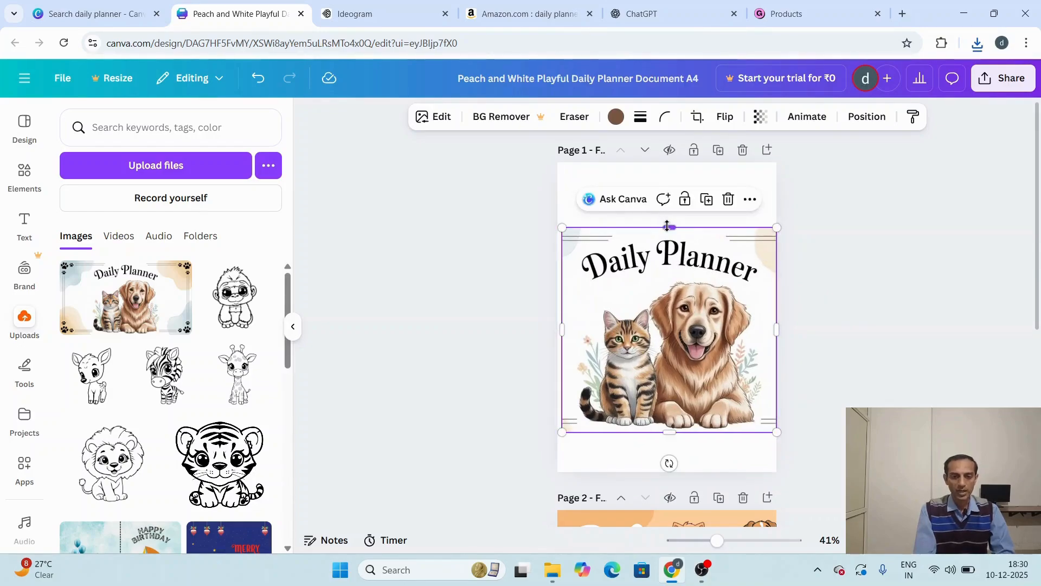
pyautogui.moveTo(666, 213); pyautogui.dragTo(669, 165)
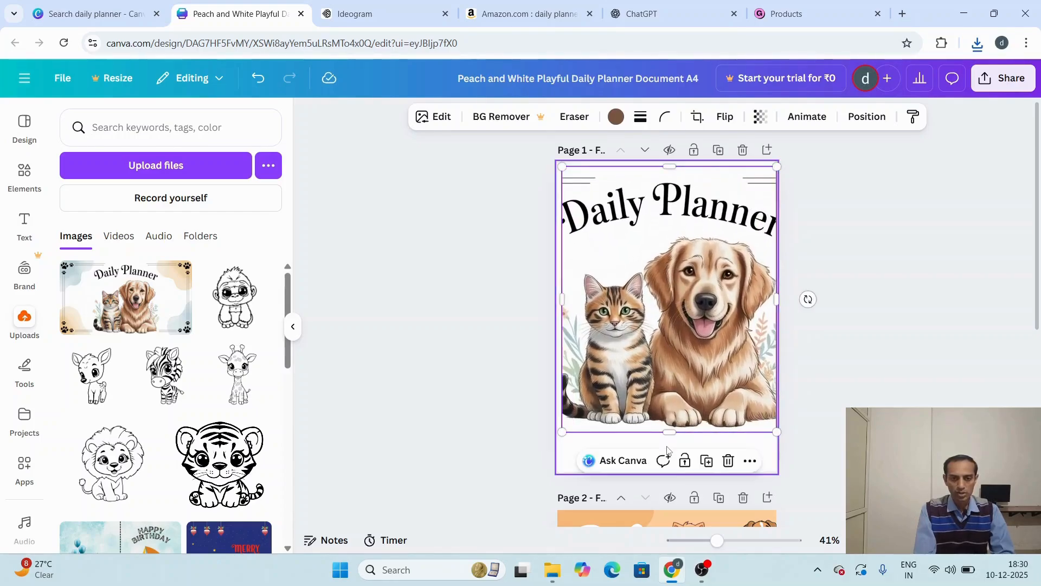
pyautogui.moveTo(668, 433)
pyautogui.mouseDown()
pyautogui.moveTo(666, 471)
pyautogui.moveTo(674, 415)
pyautogui.moveTo(675, 425)
pyautogui.mouseUp()
pyautogui.hotkey('ctrl', 'z')
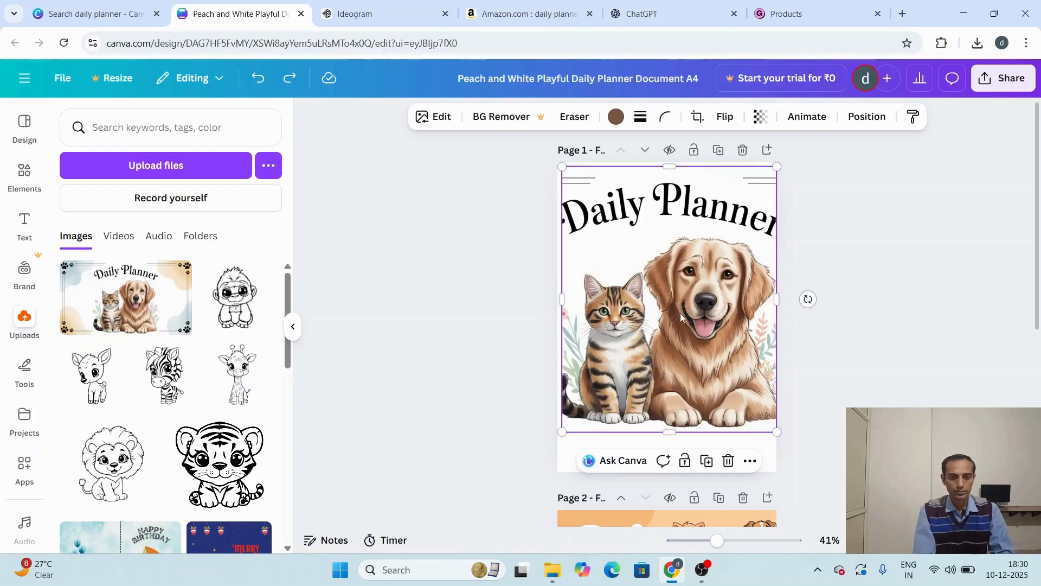
pyautogui.moveTo(682, 314); pyautogui.dragTo(685, 331)
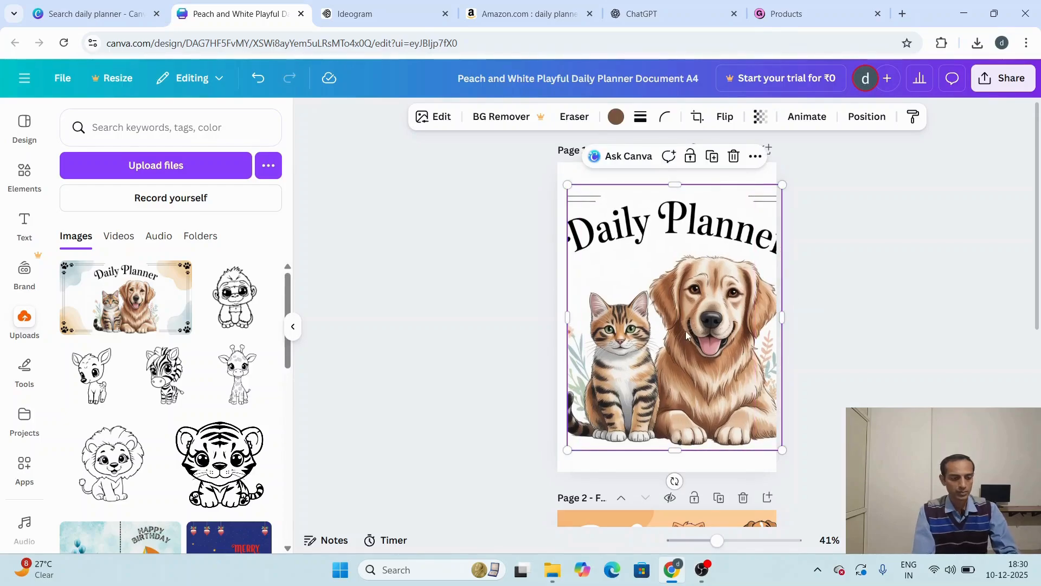
pyautogui.hotkey('ctrl', 'z')
pyautogui.hotkey('ctrl', 'z')
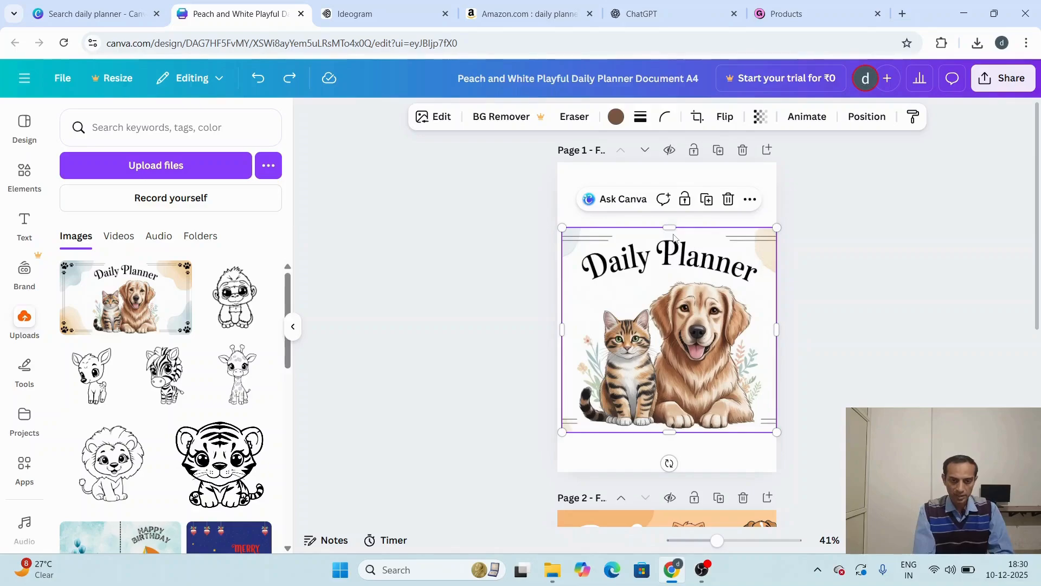
# Step: Extend the cover image slightly upward while keeping the full Daily Planner title in frame, and show all pages in grid view
pyautogui.moveTo(669, 227); pyautogui.dragTo(670, 211)
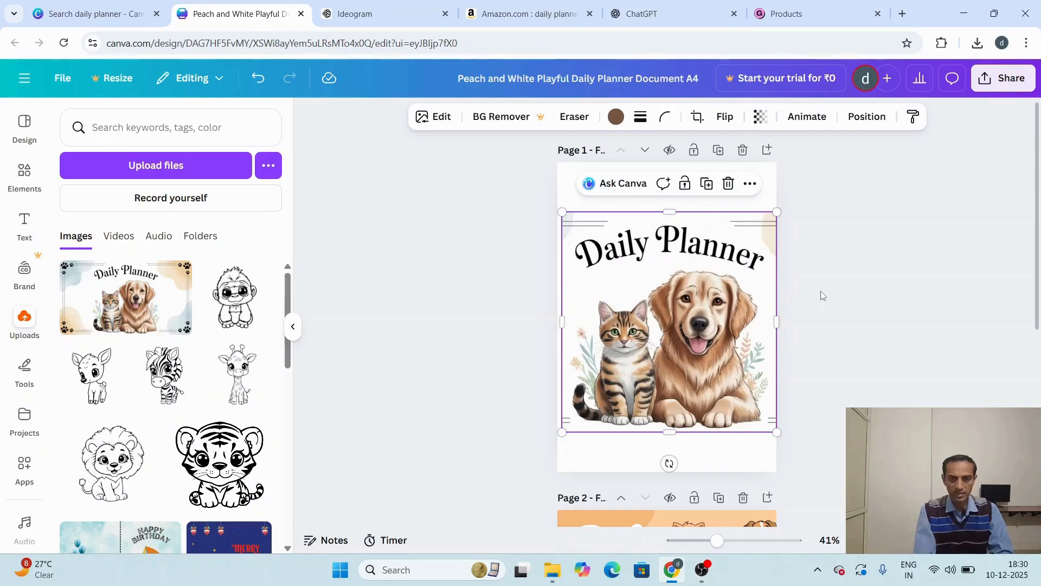
pyautogui.click(821, 294)
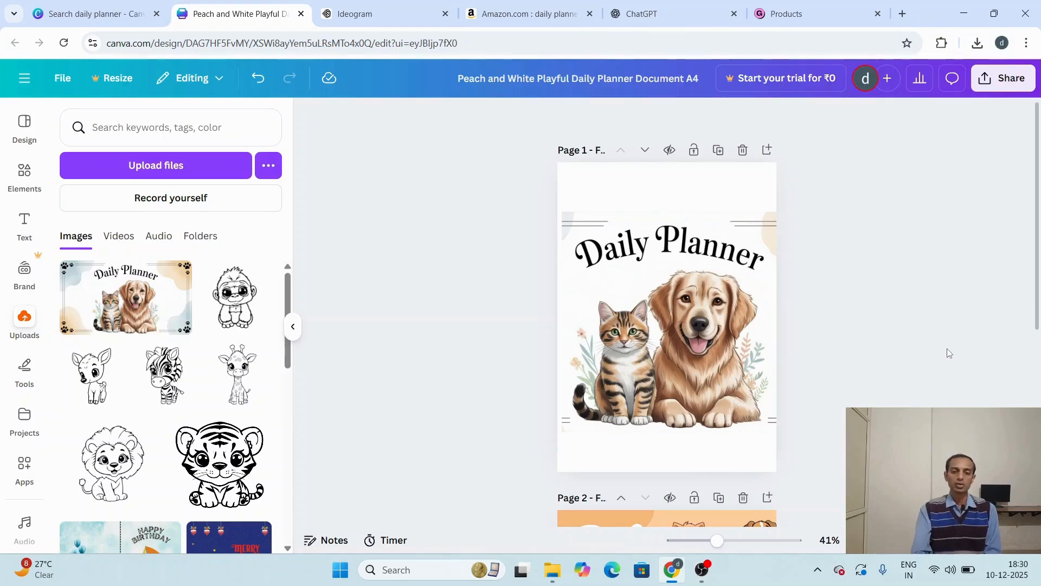
pyautogui.scroll(-1, 828, 307)
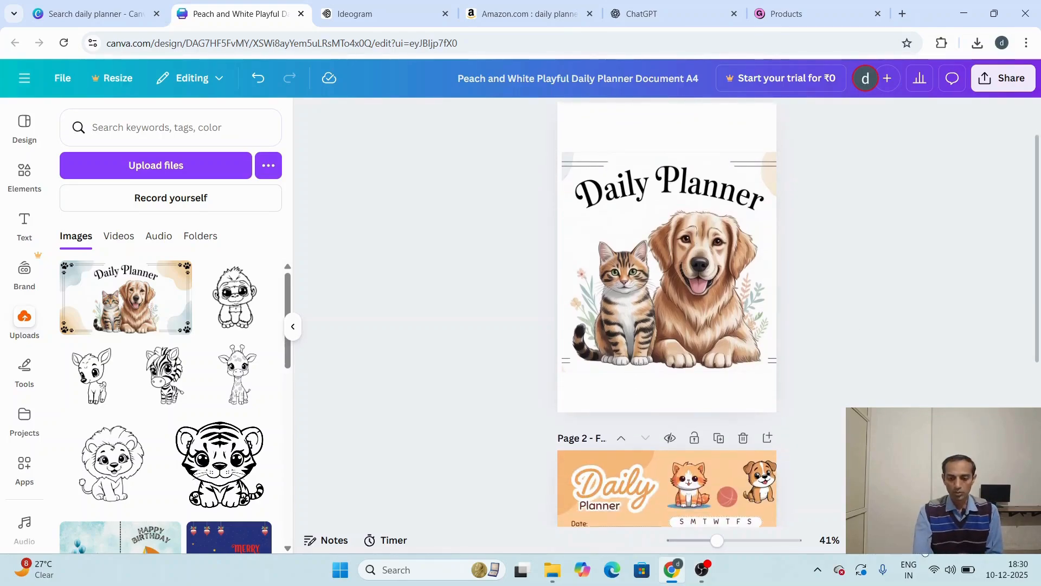
pyautogui.click(969, 544)
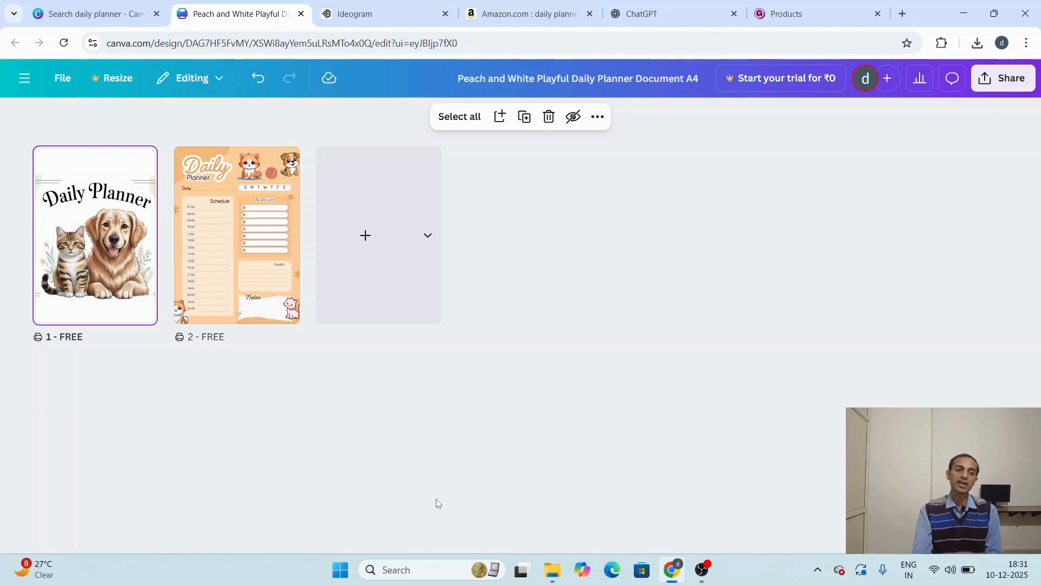
pyautogui.click(283, 236)
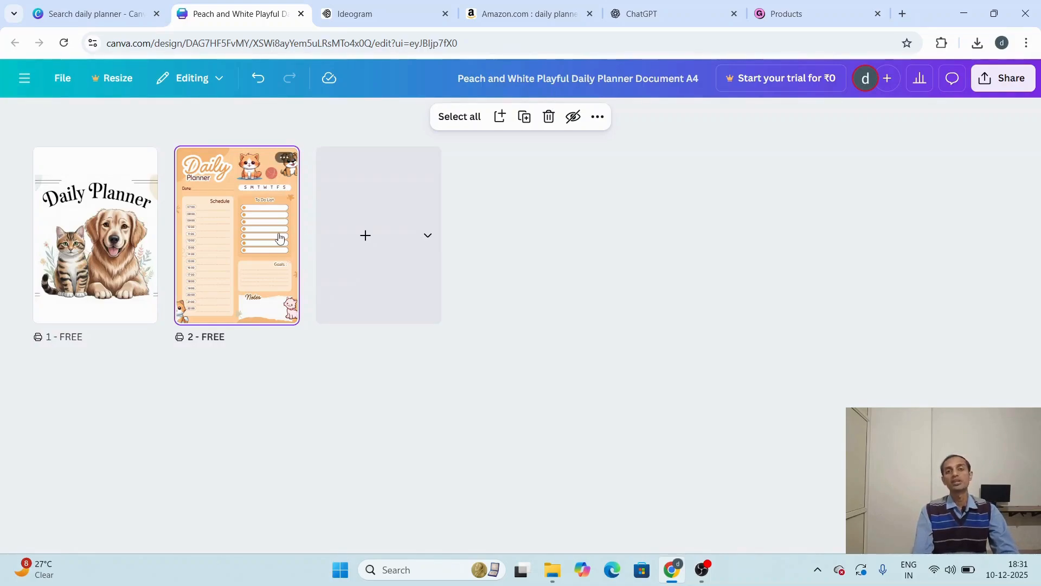
pyautogui.click(499, 117)
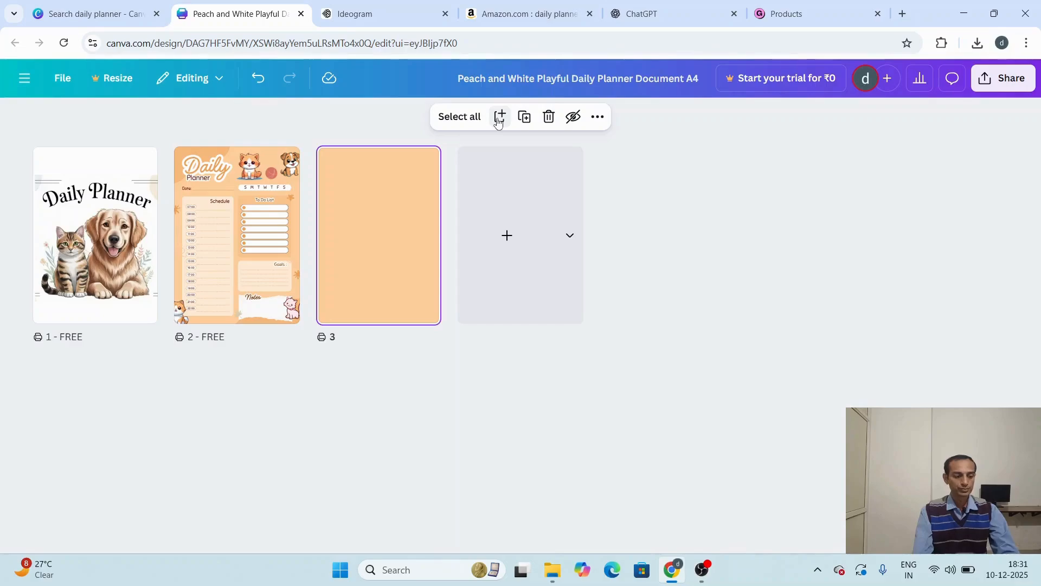
pyautogui.hotkey('ctrl', 'z')
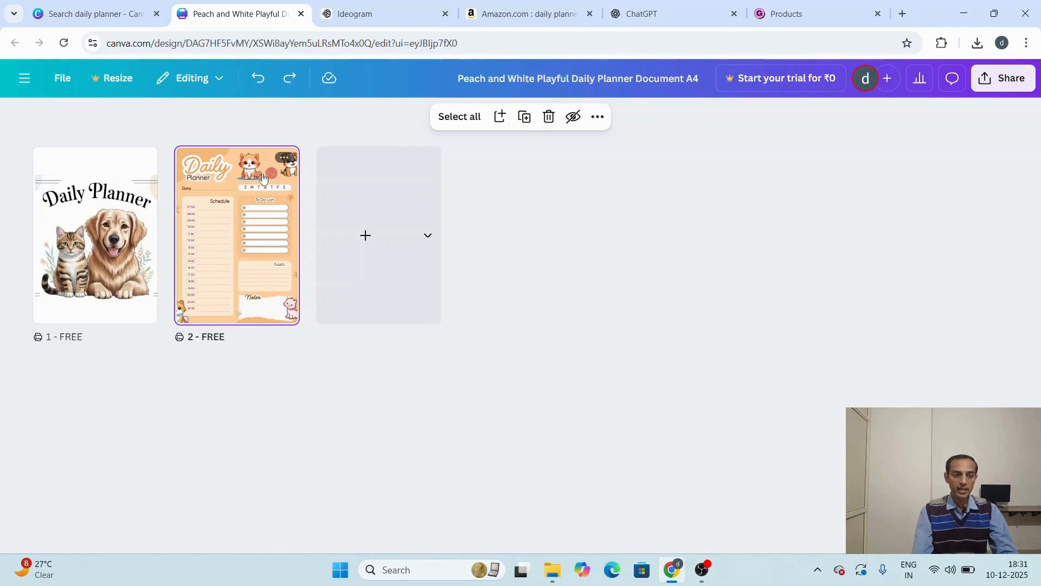
# Step: Duplicate the planner page six times so that pages 2 to 8 are all identical planner sheets
pyautogui.click(285, 160)
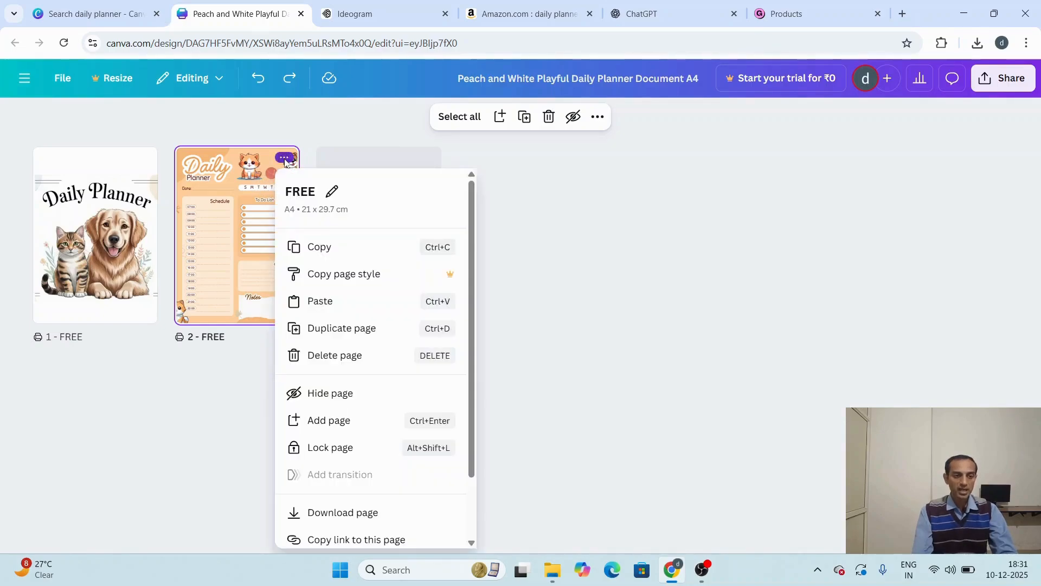
pyautogui.click(337, 329)
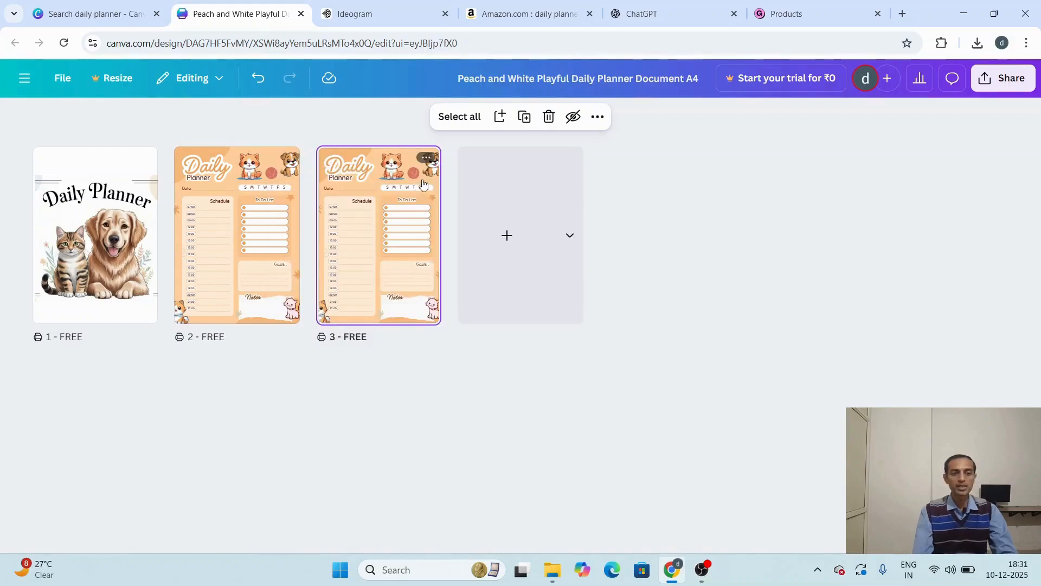
pyautogui.click(424, 158)
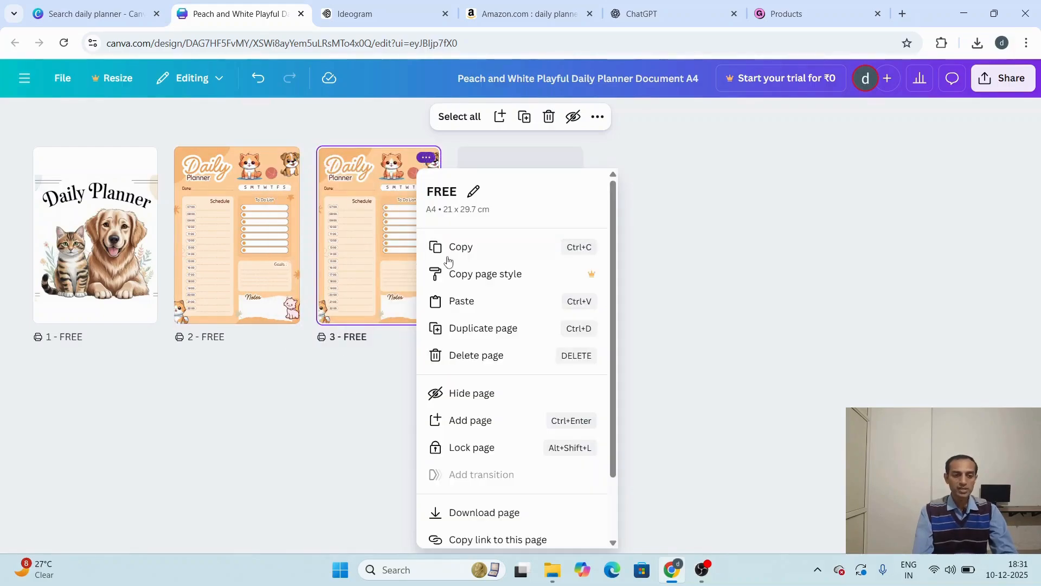
pyautogui.click(474, 329)
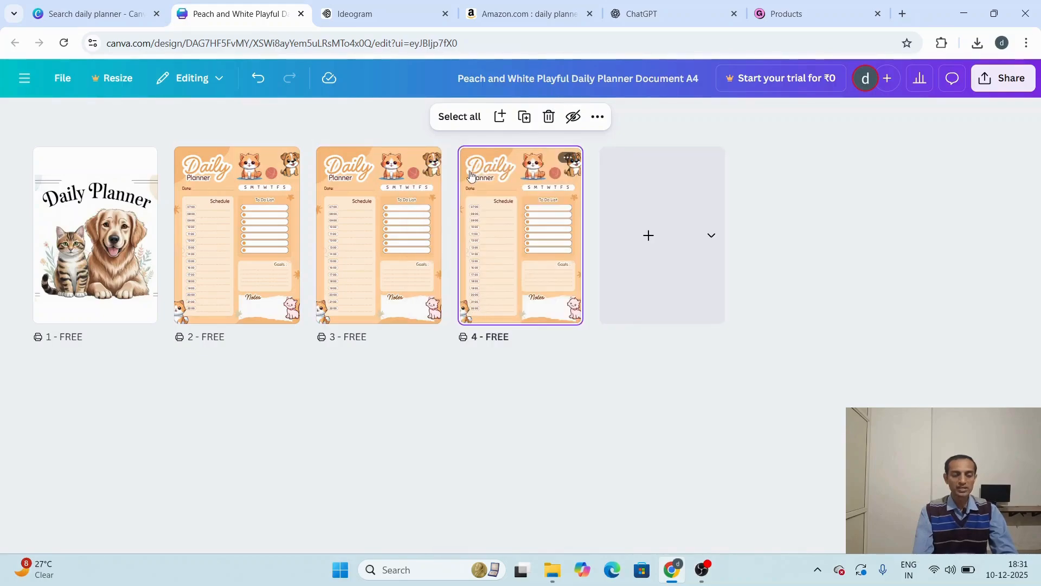
pyautogui.click(568, 158)
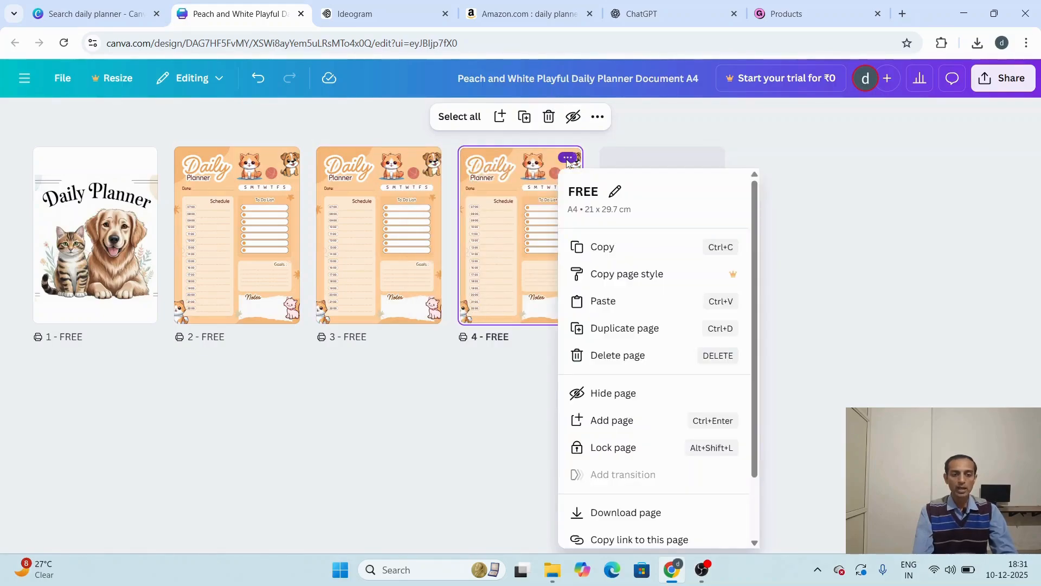
pyautogui.click(629, 327)
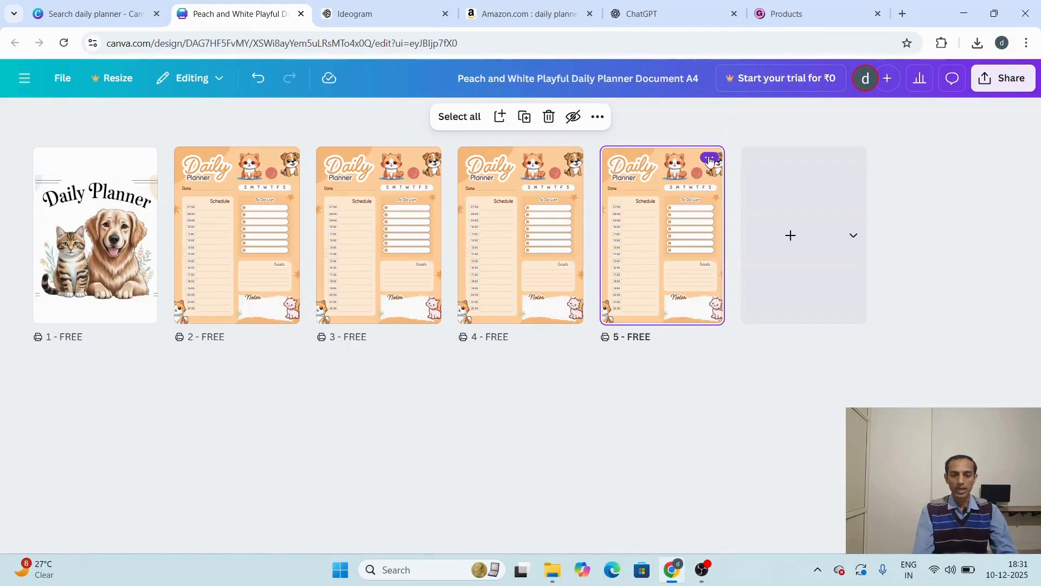
pyautogui.click(710, 158)
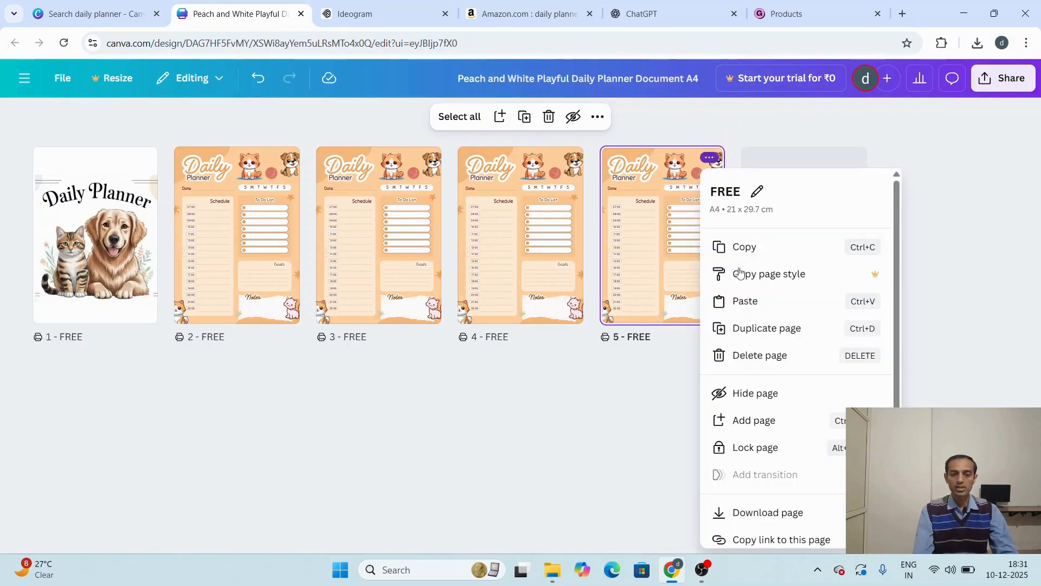
pyautogui.click(756, 328)
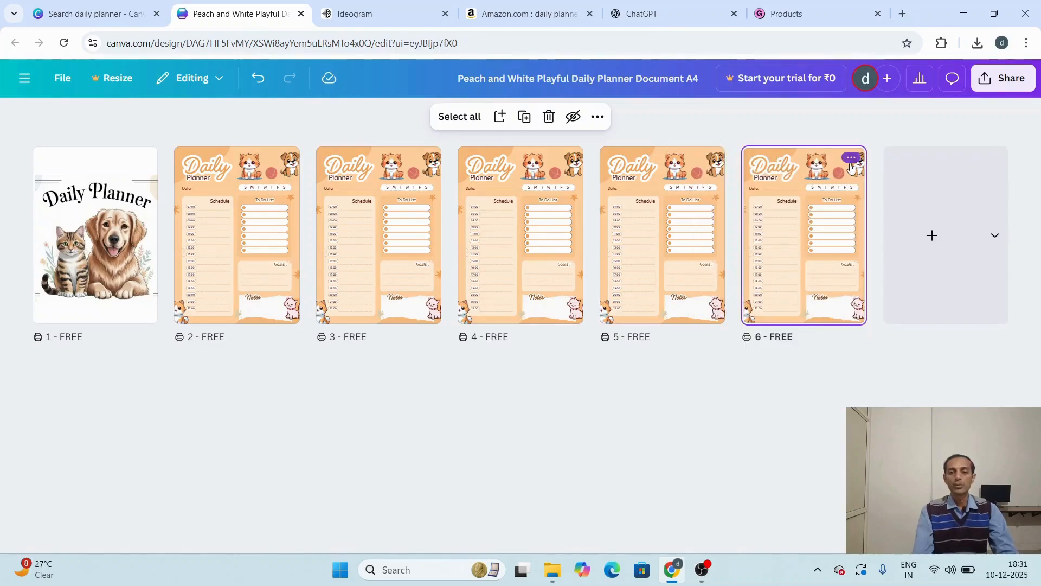
pyautogui.click(856, 158)
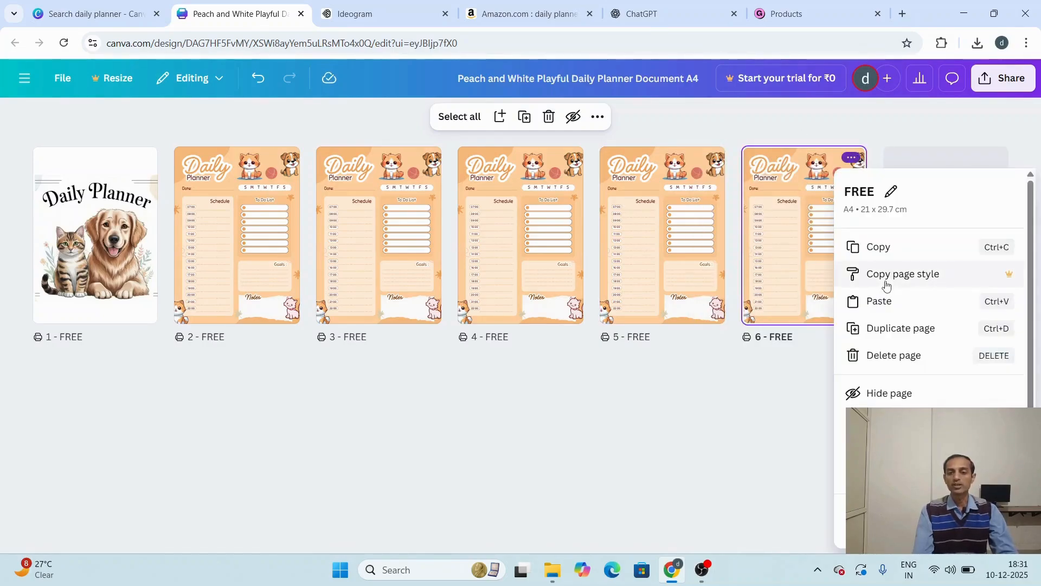
pyautogui.click(902, 329)
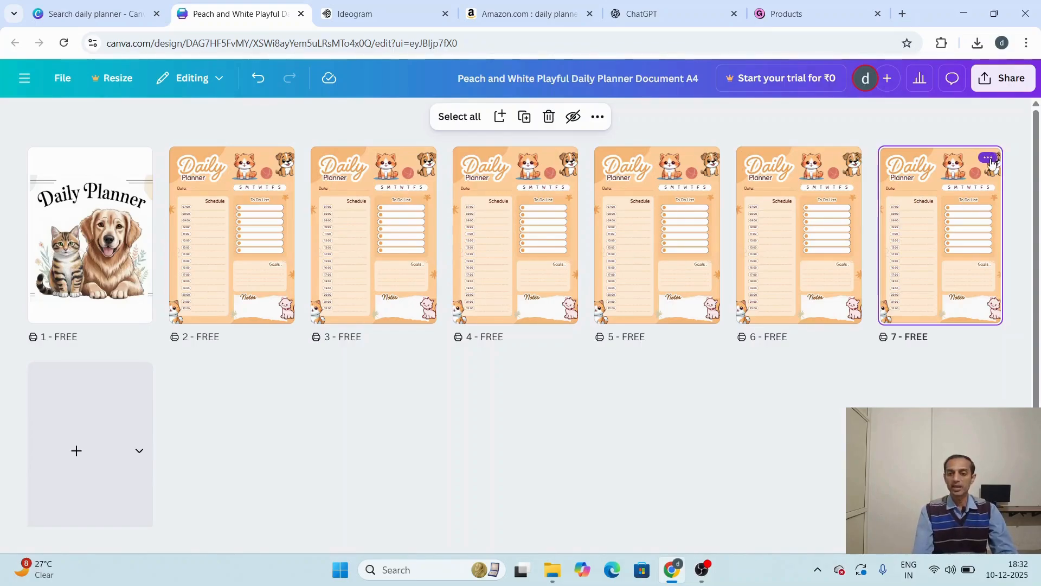
pyautogui.click(988, 159)
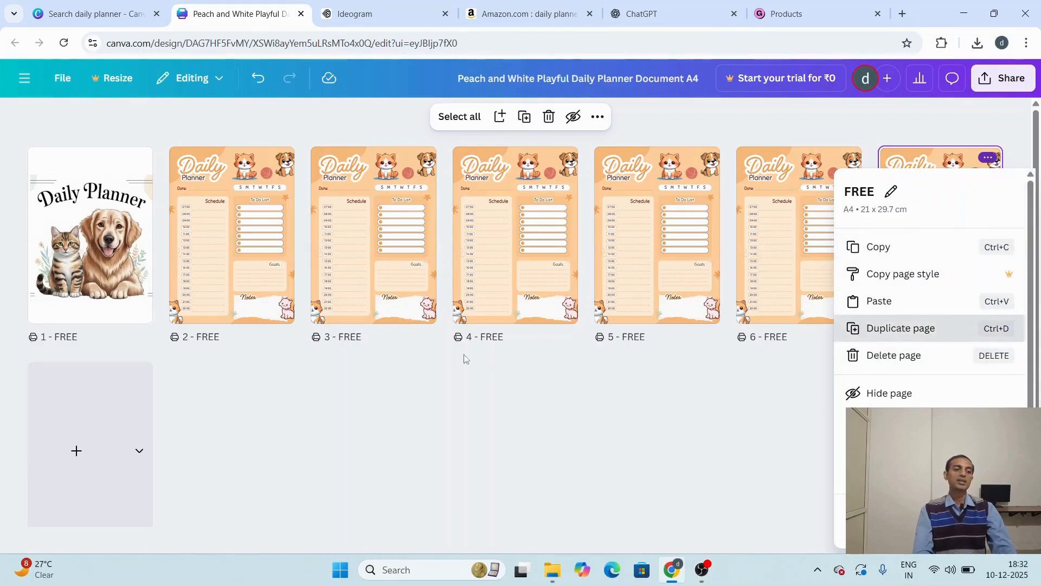
pyautogui.hotkey('ctrl', 'd')
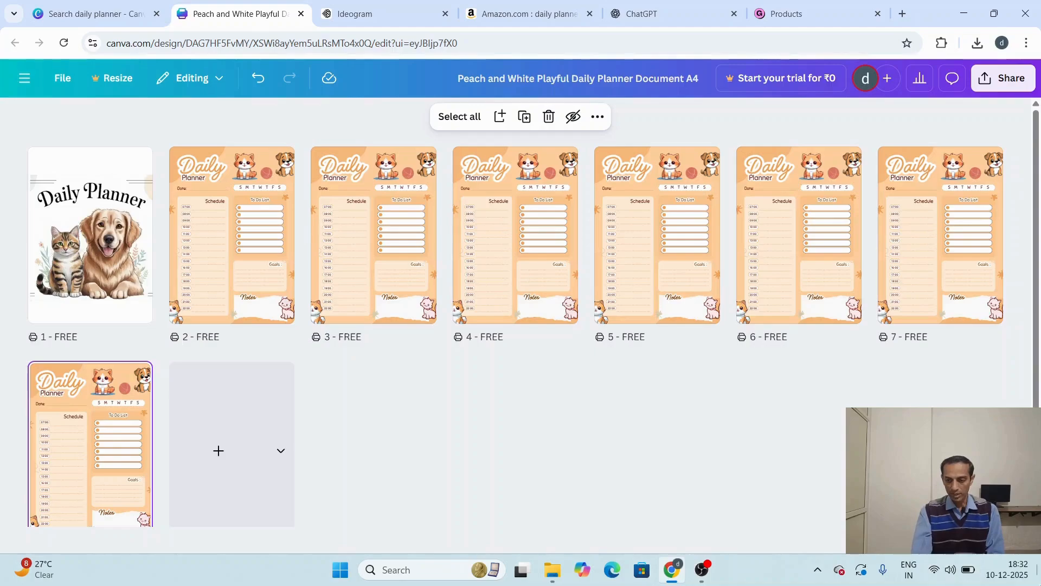
# Step: Leave the grid view, go back to the cover page and download pages 1–8 as PDF Standard
pyautogui.click(957, 540)
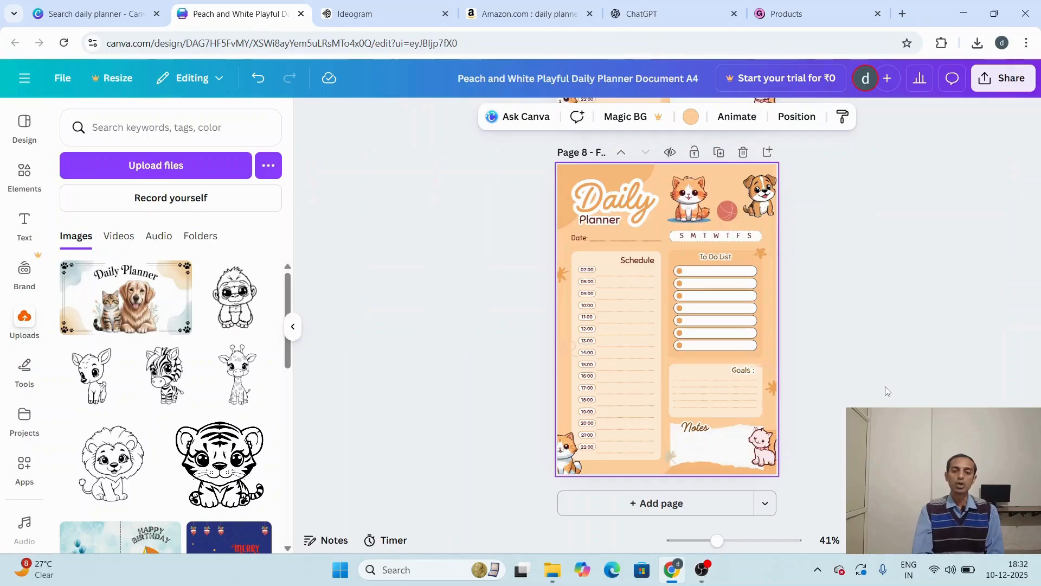
pyautogui.scroll(15, 884, 386)
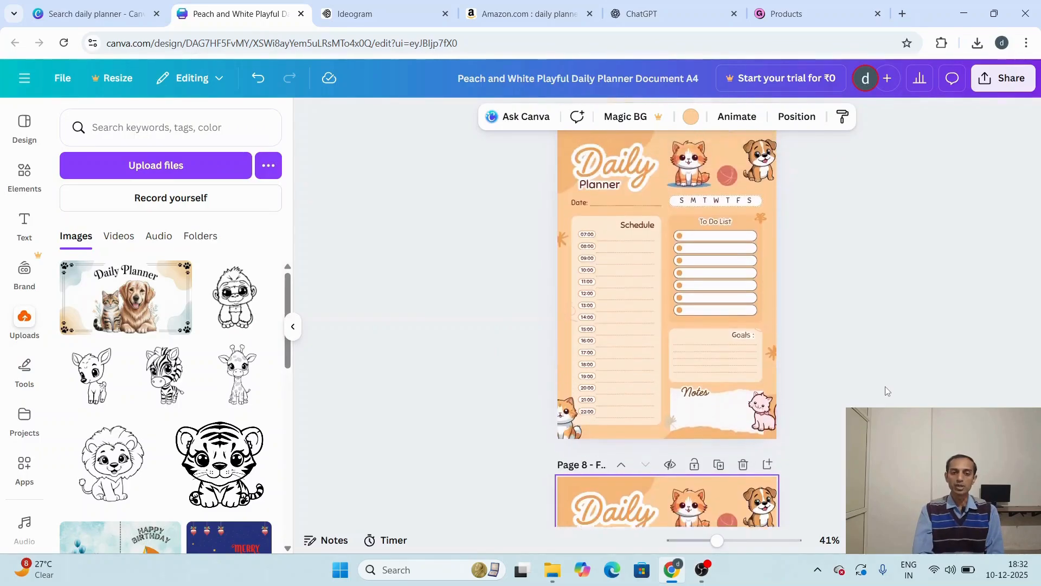
pyautogui.scroll(20, 885, 386)
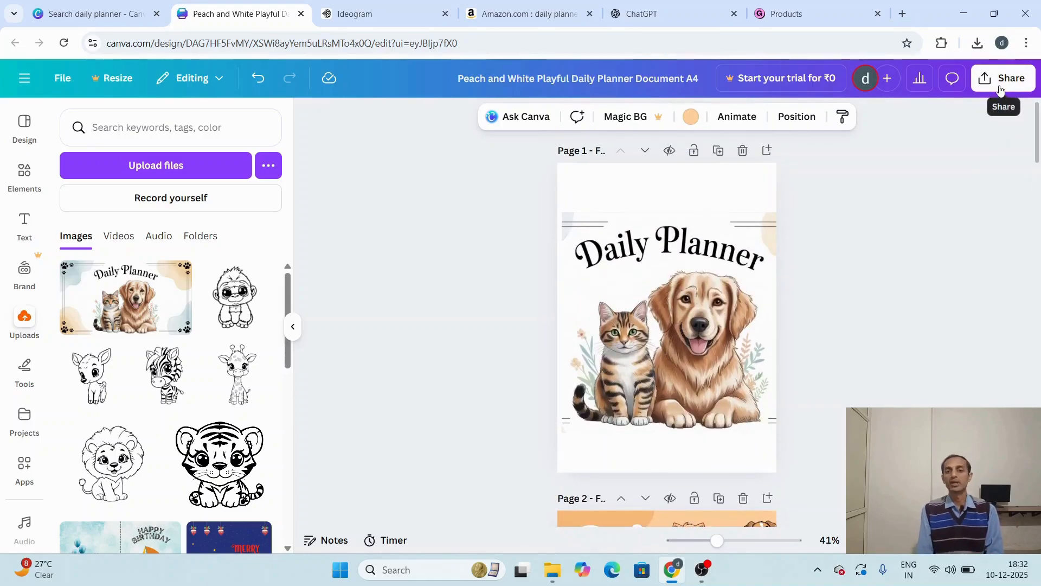
pyautogui.click(1001, 89)
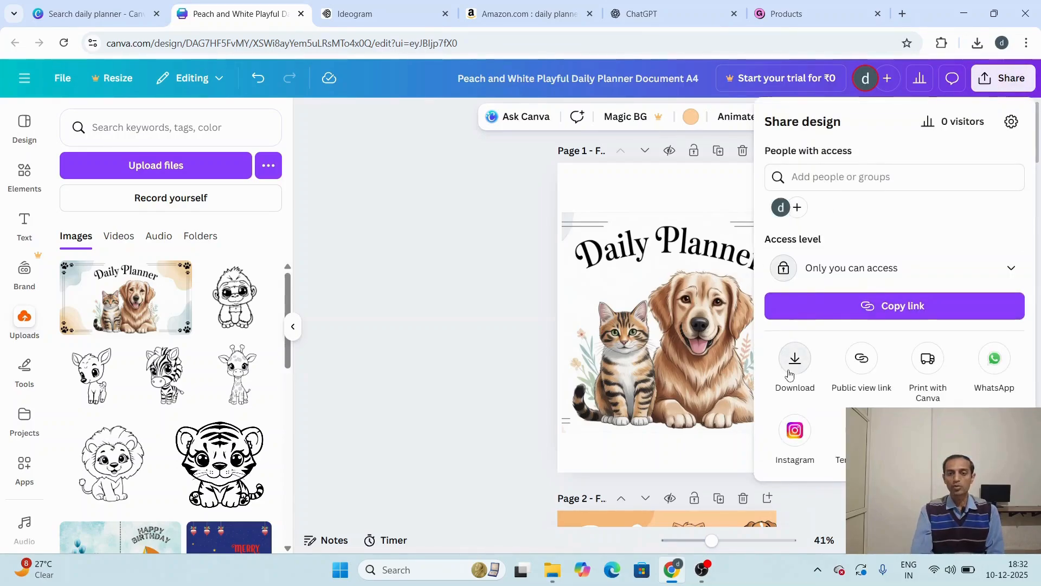
pyautogui.click(791, 369)
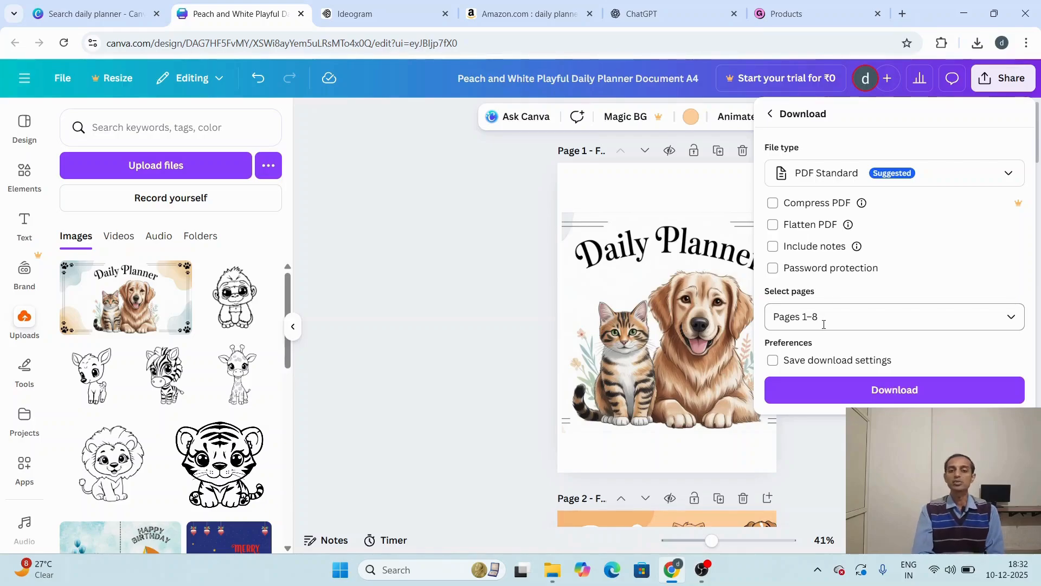
pyautogui.click(848, 400)
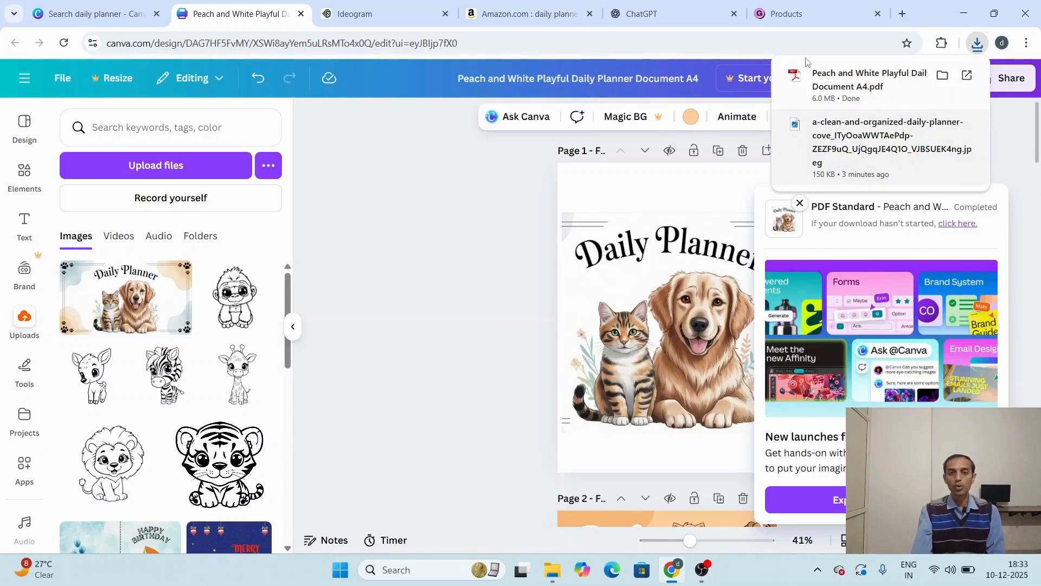
# Step: Switch to Gumroad and bring up the Products page
pyautogui.moveTo(804, 15)
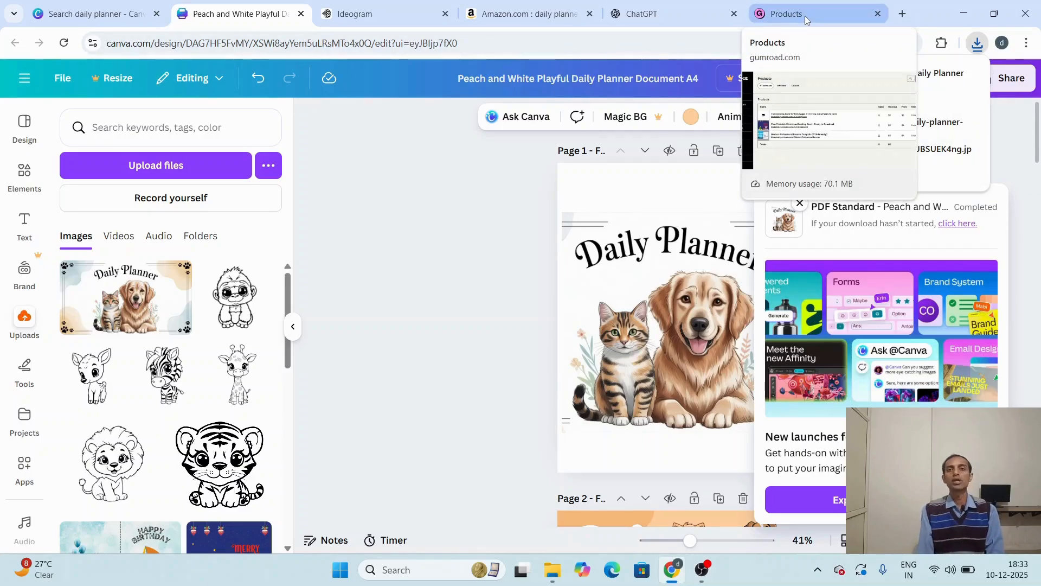
pyautogui.click(805, 16)
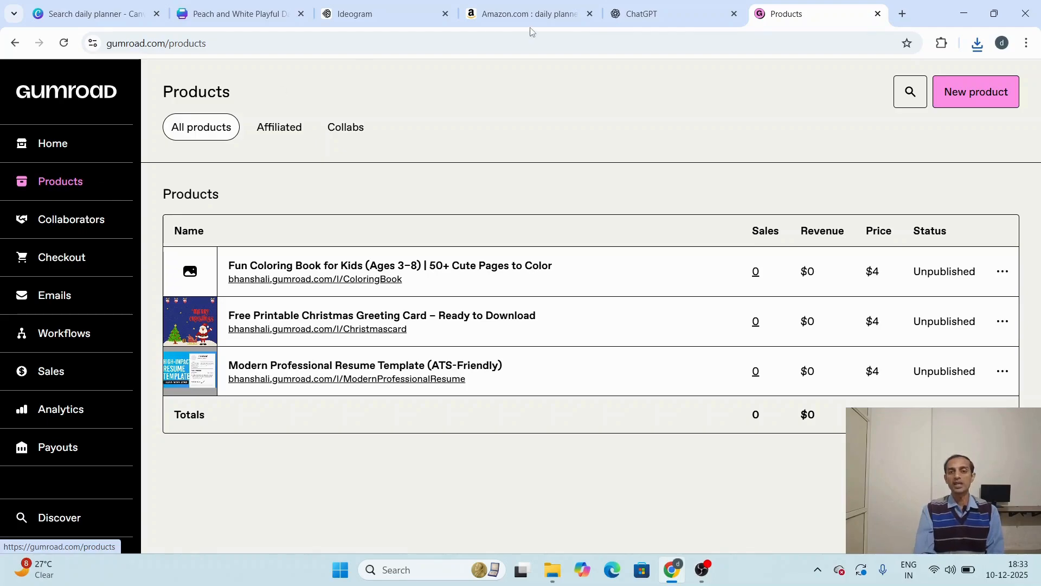
# Step: Start a new Gumroad product, and switch to ChatGPT with its personality offer dismissed
pyautogui.click(973, 99)
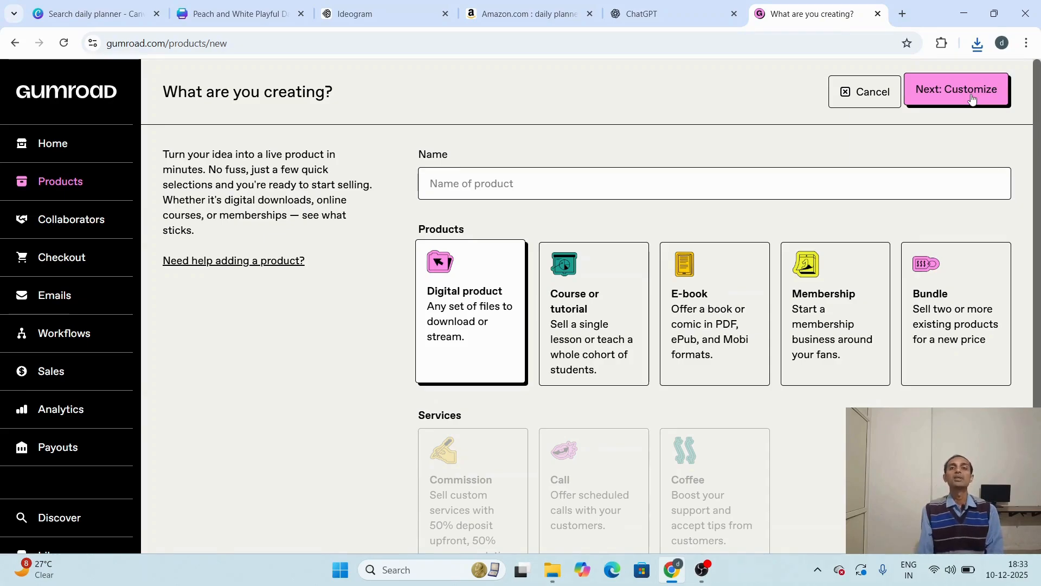
pyautogui.click(675, 16)
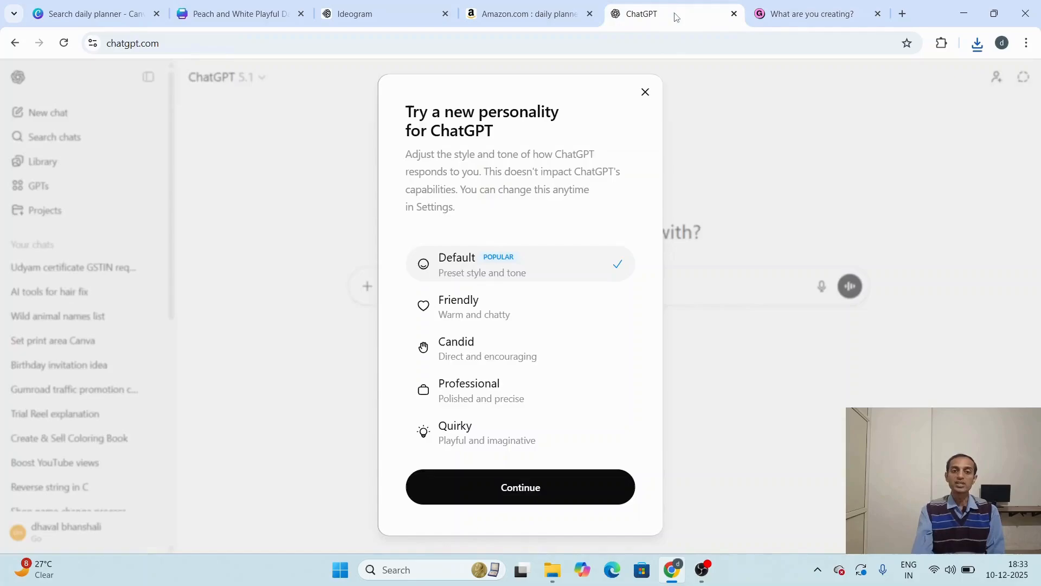
pyautogui.click(647, 94)
# Step: Ask ChatGPT "i want title and description for selling dailly planner on gumroad"
pyautogui.click(481, 285)
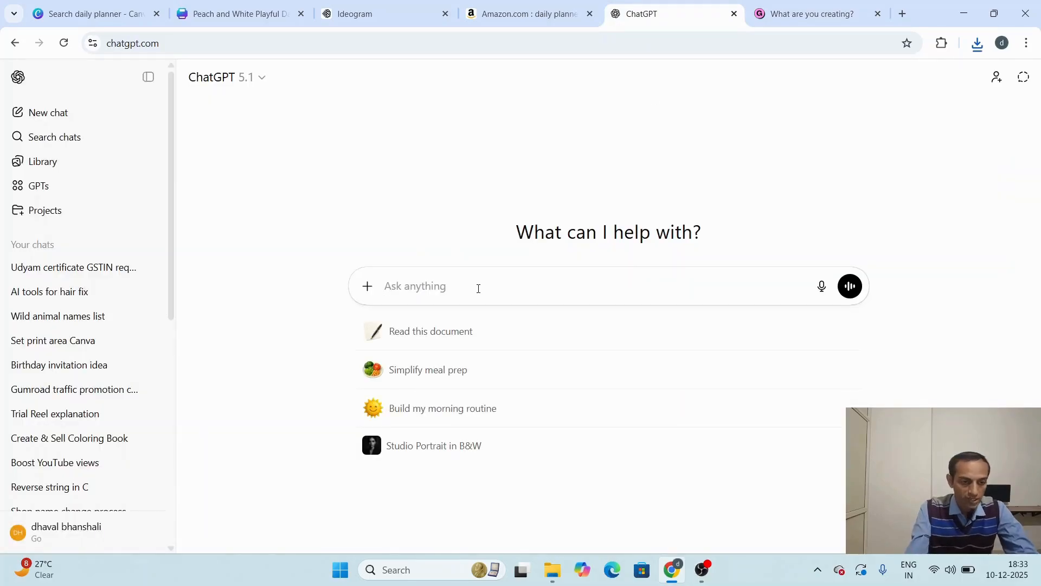
pyautogui.write('i')
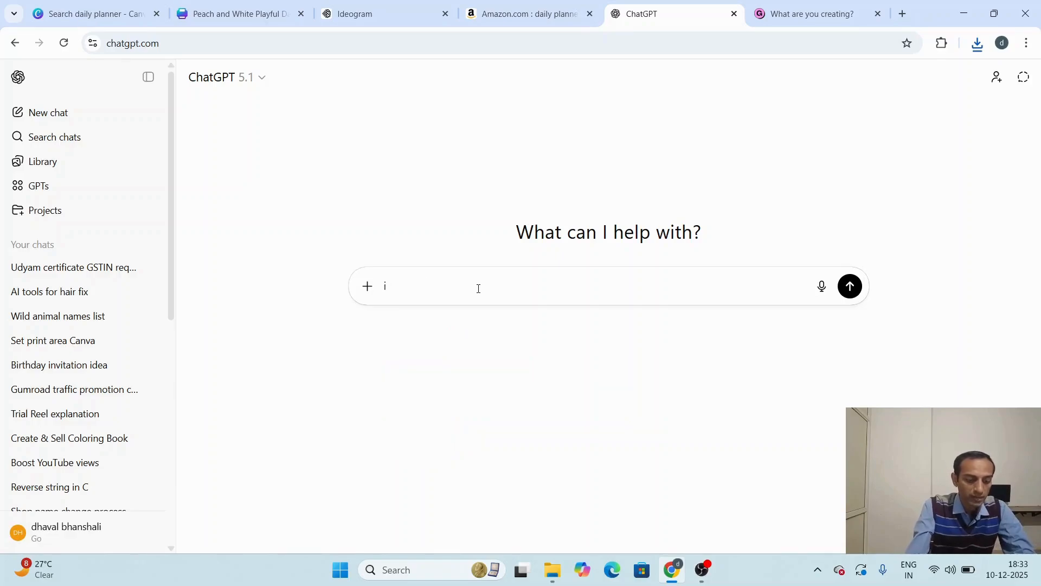
pyautogui.write(' want ')
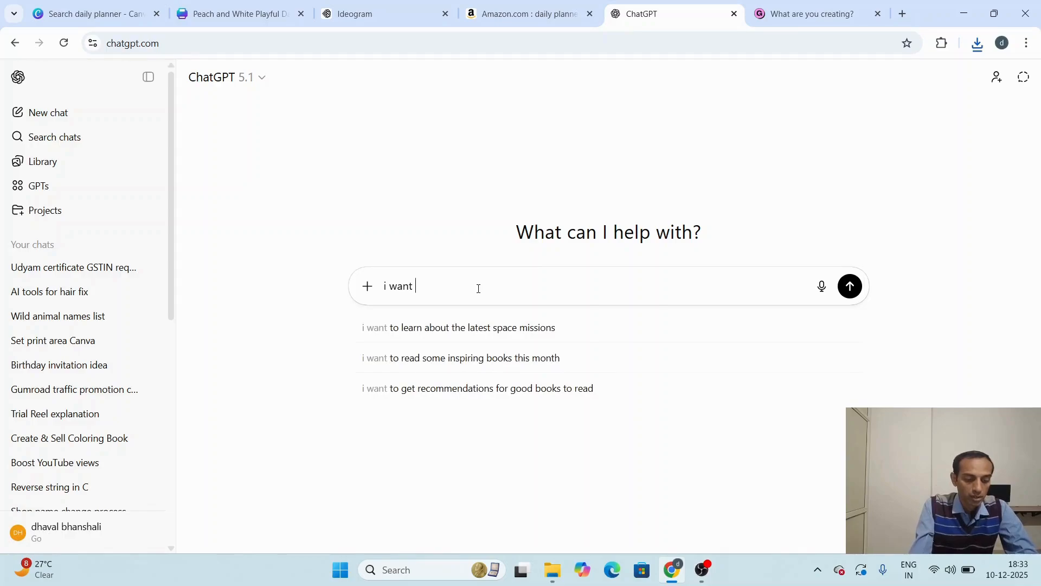
pyautogui.write('tit')
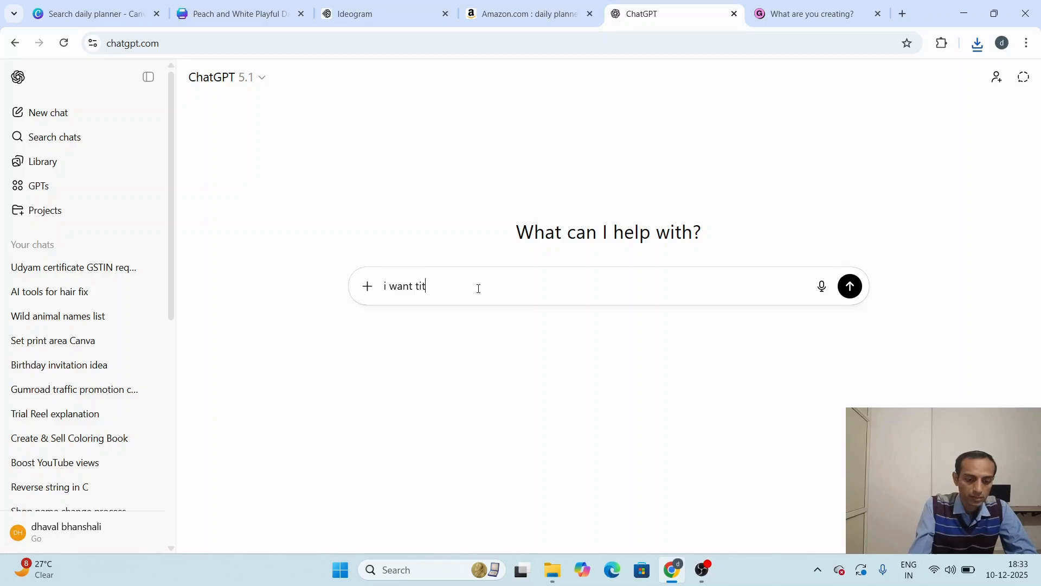
pyautogui.write('le and de')
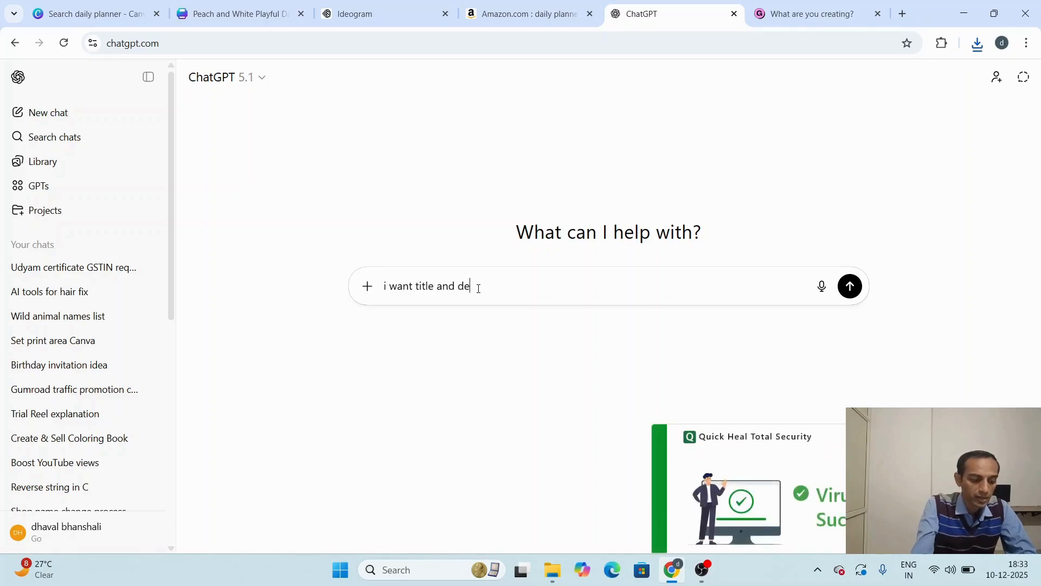
pyautogui.write('scription')
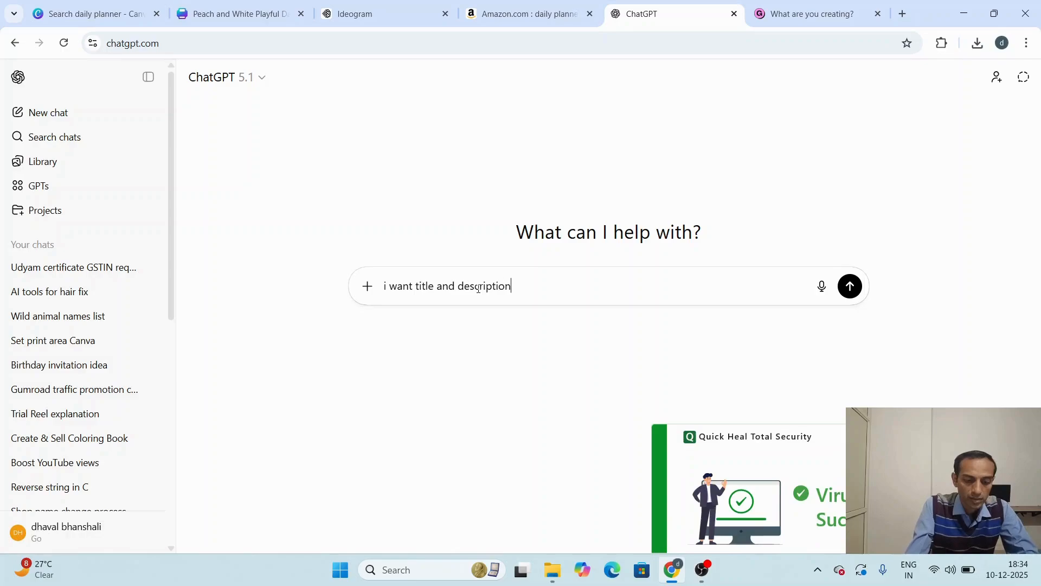
pyautogui.write(' for ')
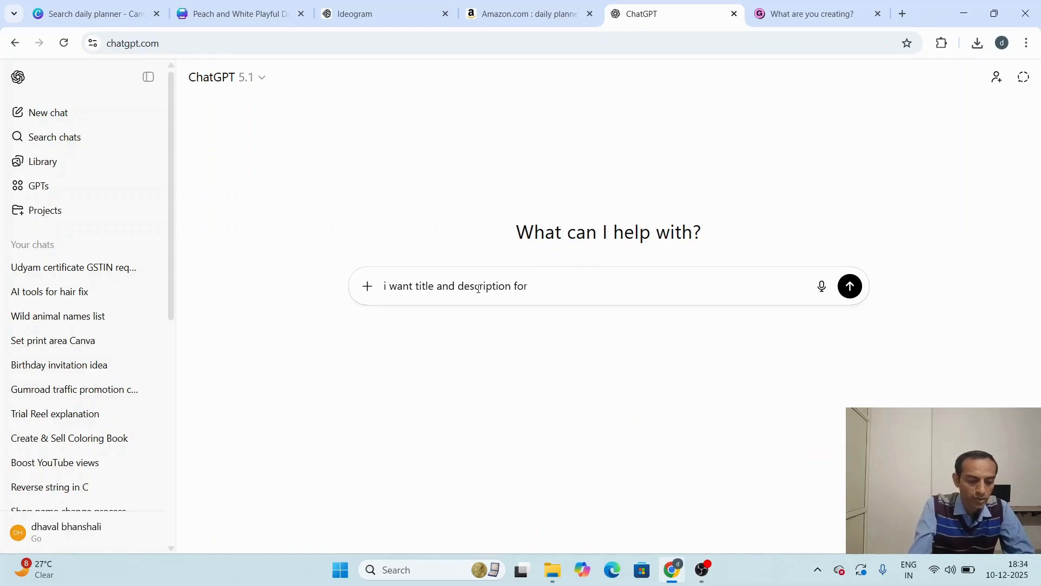
pyautogui.write('selling dail')
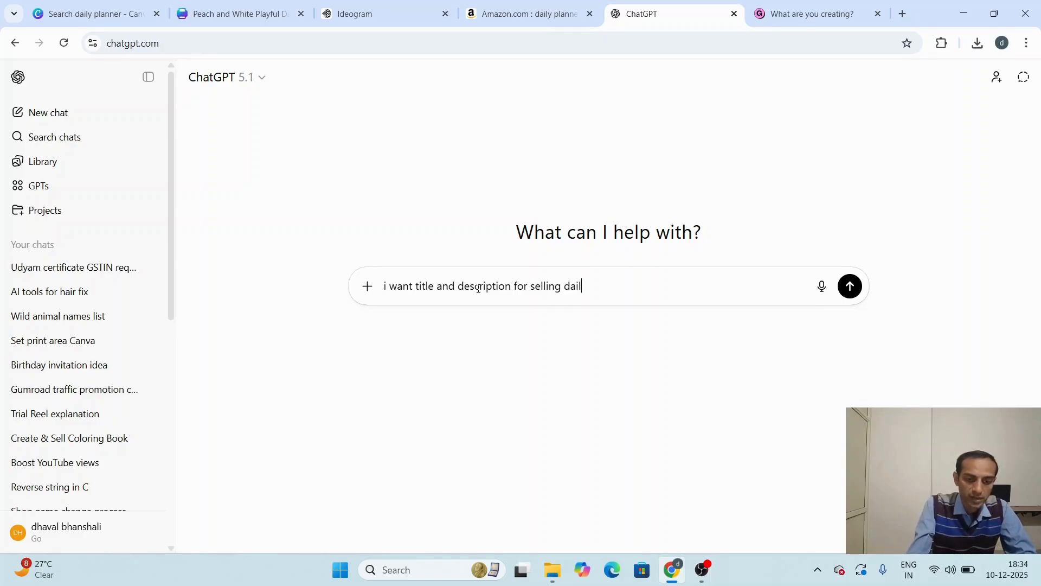
pyautogui.write('planner on gumroad')
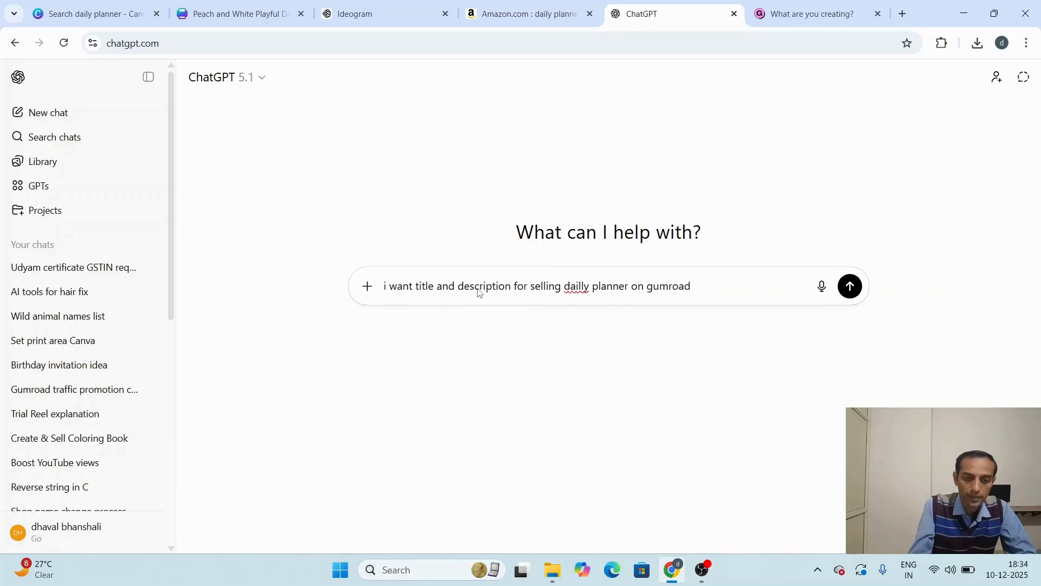
pyautogui.press('Return')
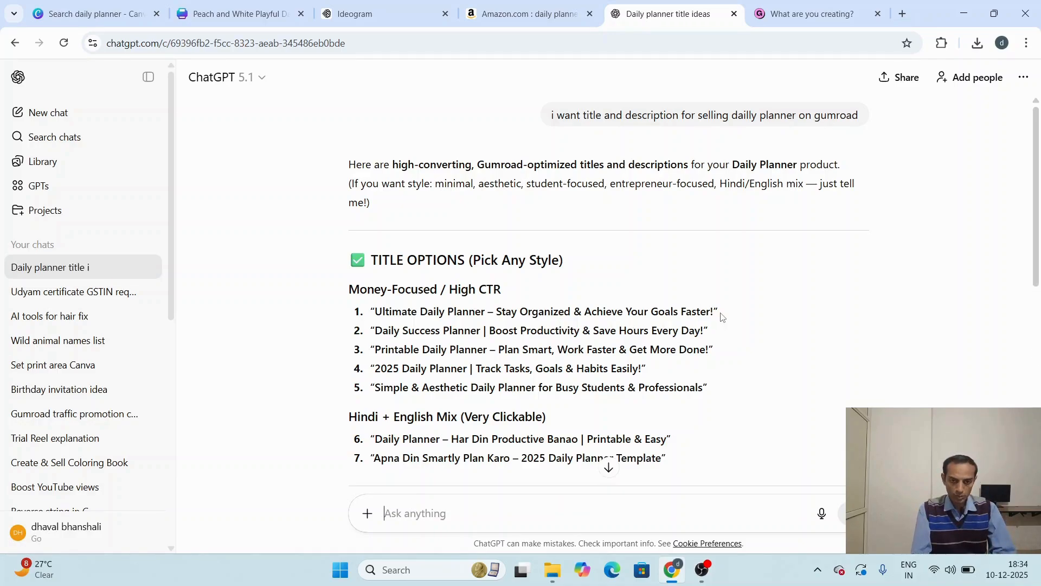
# Step: Copy ChatGPT's first title option, "Ultimate Daily Planner – Stay Organized & Achieve Your Goals Faster!", into the product name on Gumroad
pyautogui.moveTo(371, 311); pyautogui.dragTo(727, 321)
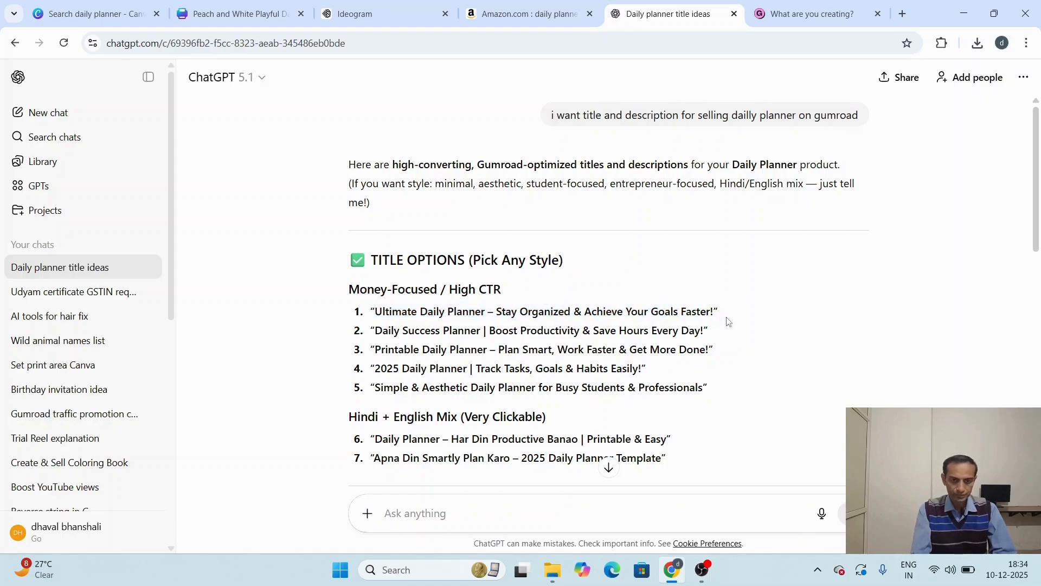
pyautogui.tripleClick(722, 313)
pyautogui.click(723, 313)
pyautogui.tripleClick(718, 313)
pyautogui.hotkey('ctrl', 'c')
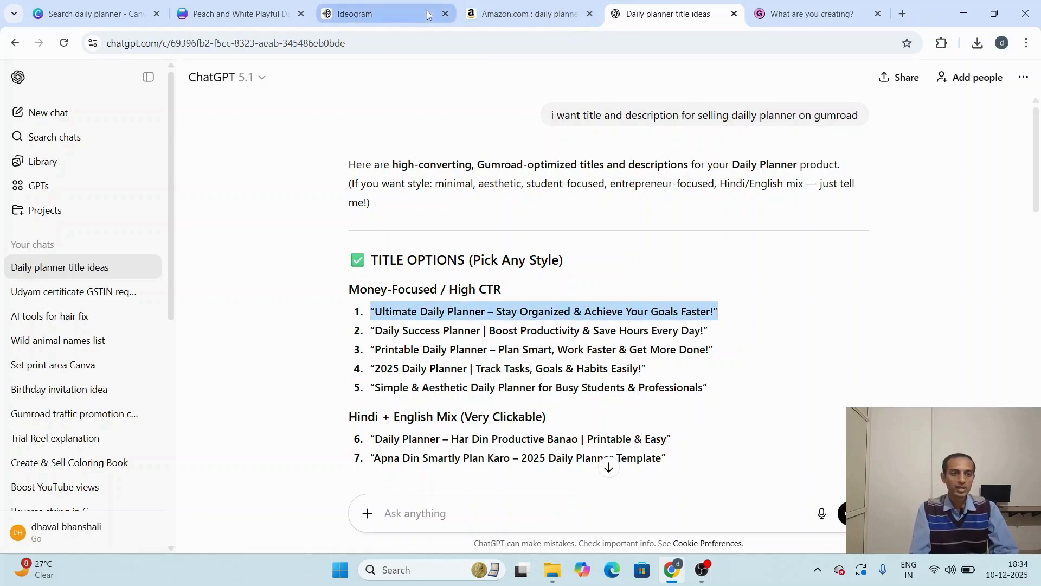
pyautogui.click(776, 15)
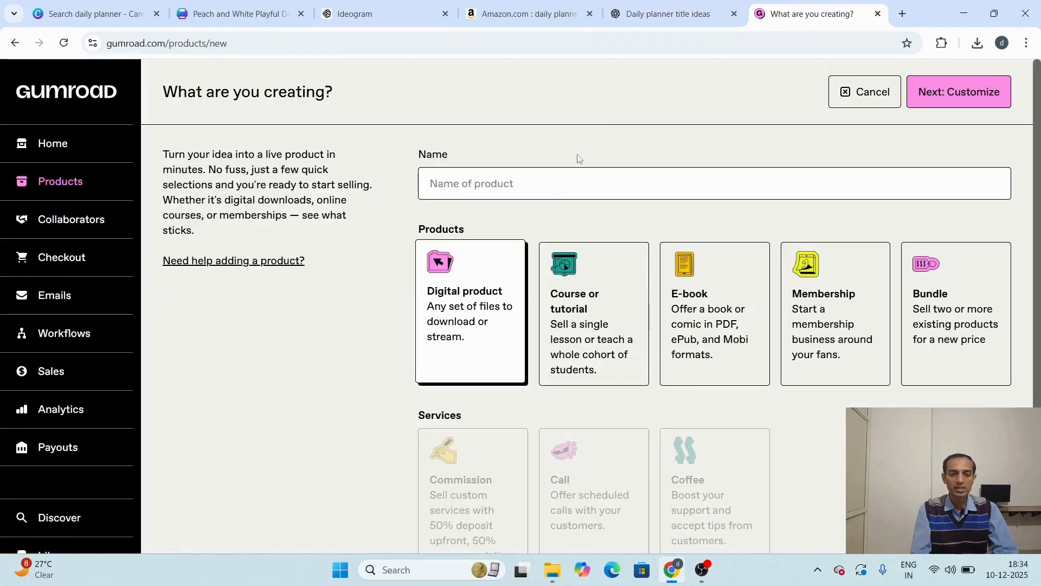
pyautogui.click(519, 174)
pyautogui.hotkey('ctrl', 'v')
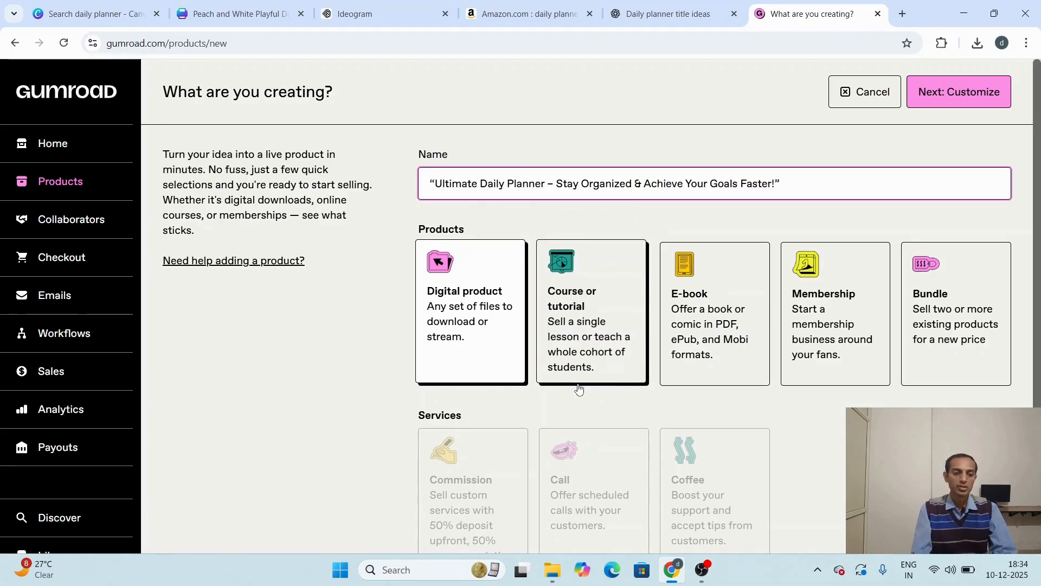
# Step: Choose Digital product as the type, set the price to $5 and continue to the product customization page
pyautogui.scroll(-1, 576, 383)
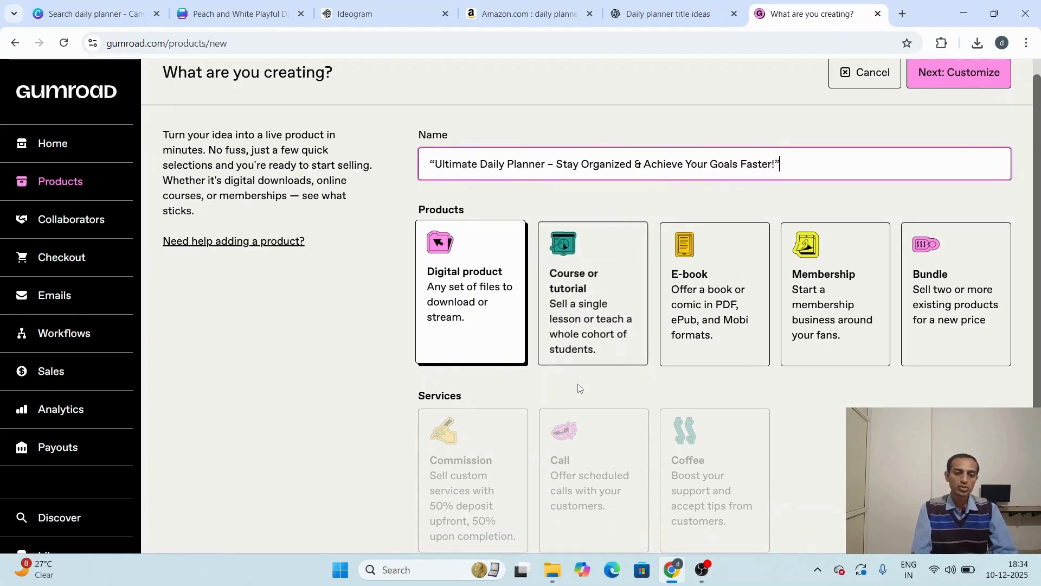
pyautogui.click(475, 305)
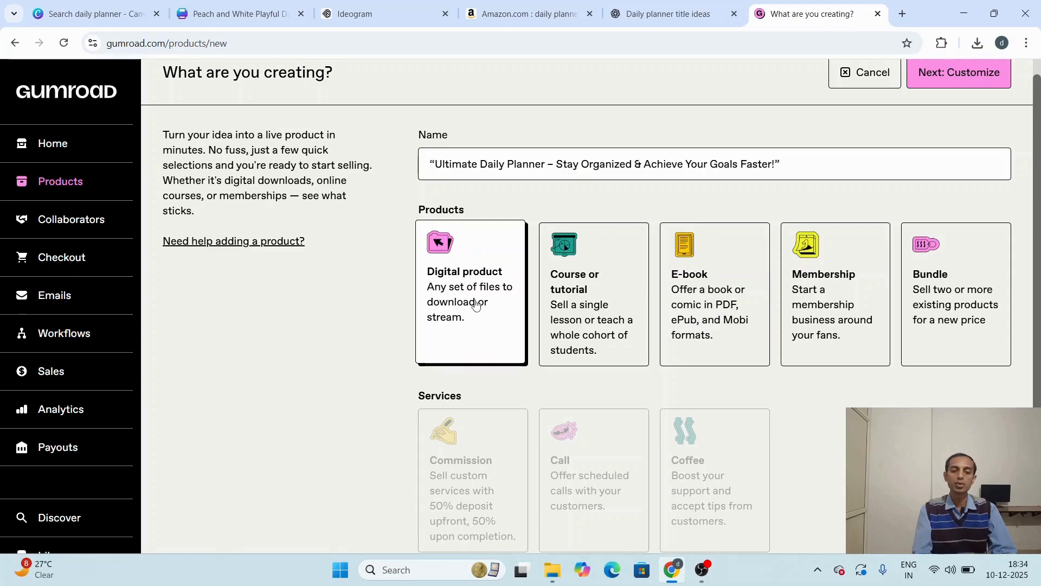
pyautogui.scroll(-2, 475, 306)
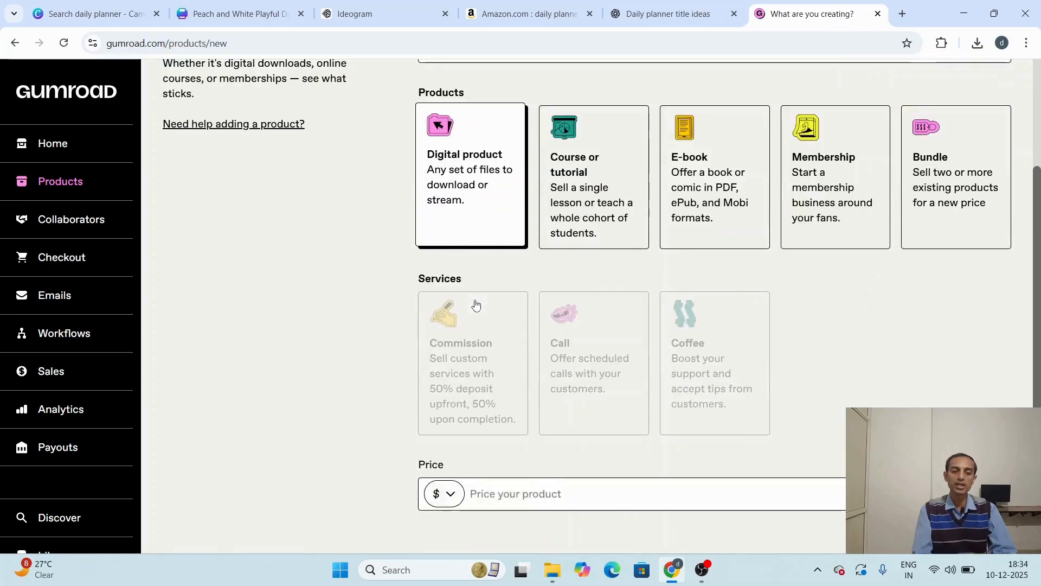
pyautogui.click(545, 497)
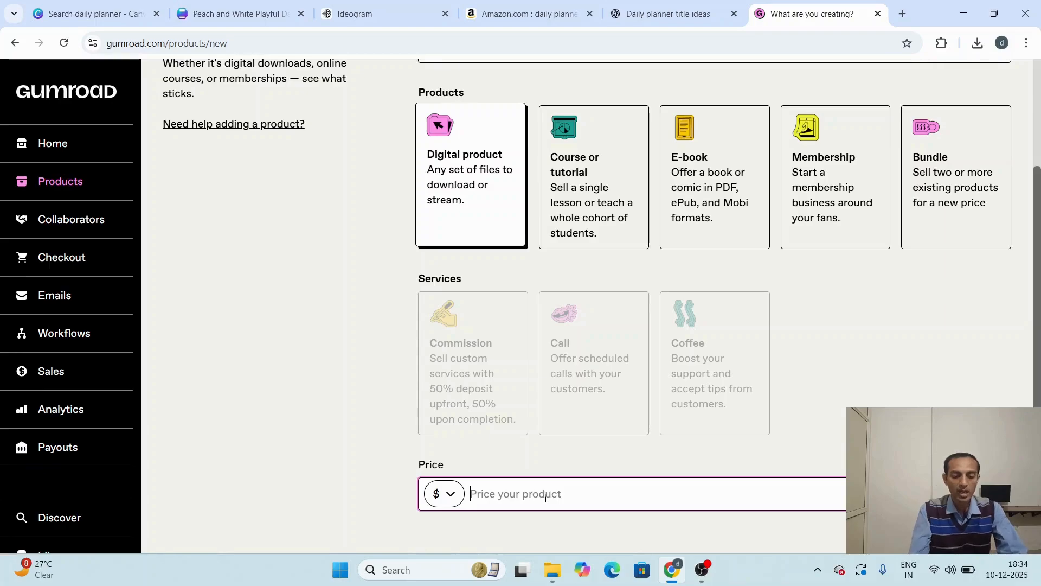
pyautogui.write('5')
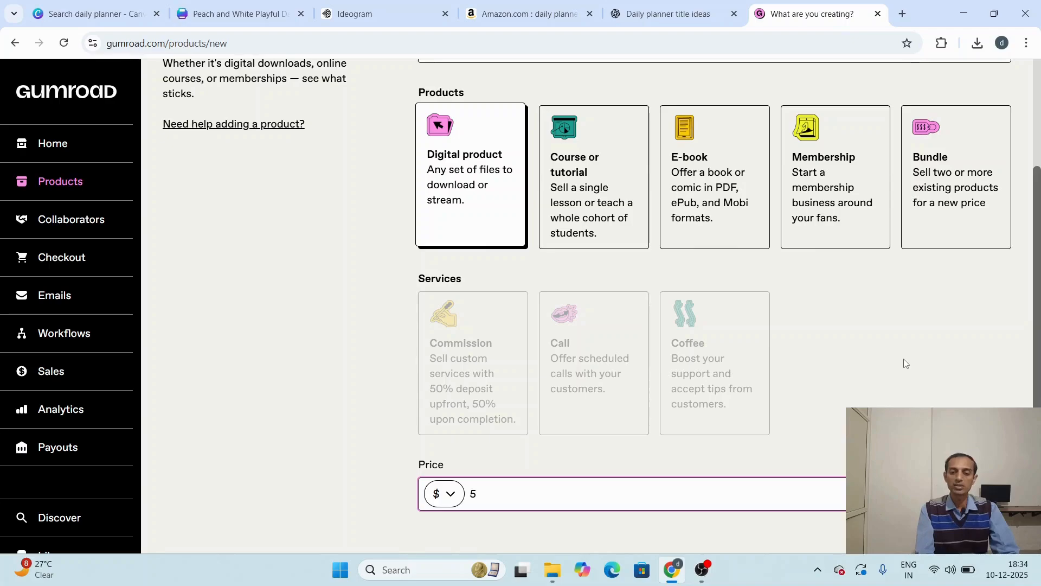
pyautogui.scroll(3, 879, 260)
pyautogui.click(958, 93)
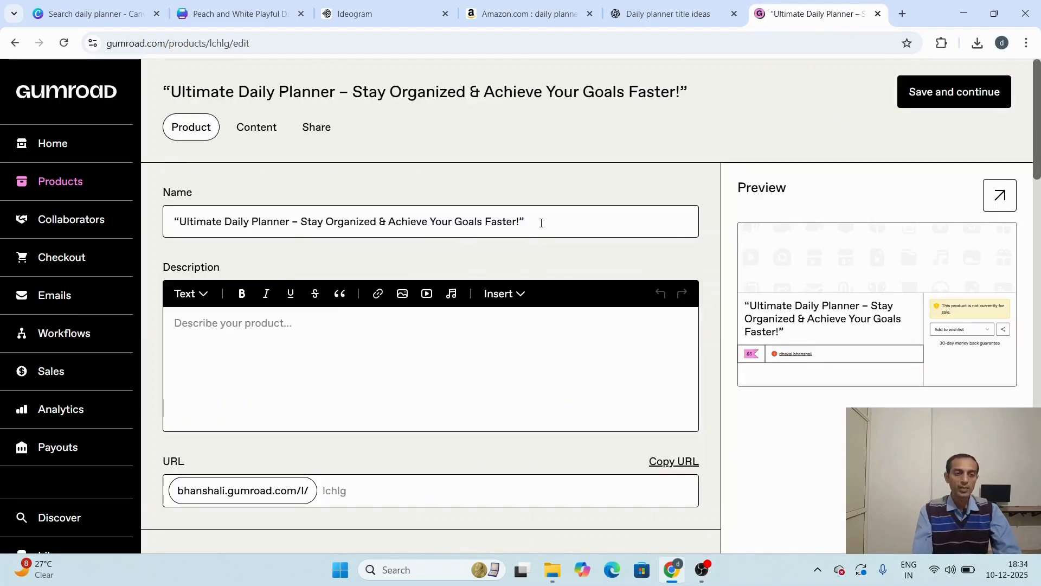
# Step: Switch to ChatGPT and copy the full Option 1 – Professional & Clean description, through "Instant download — start planning today!"
pyautogui.click(337, 343)
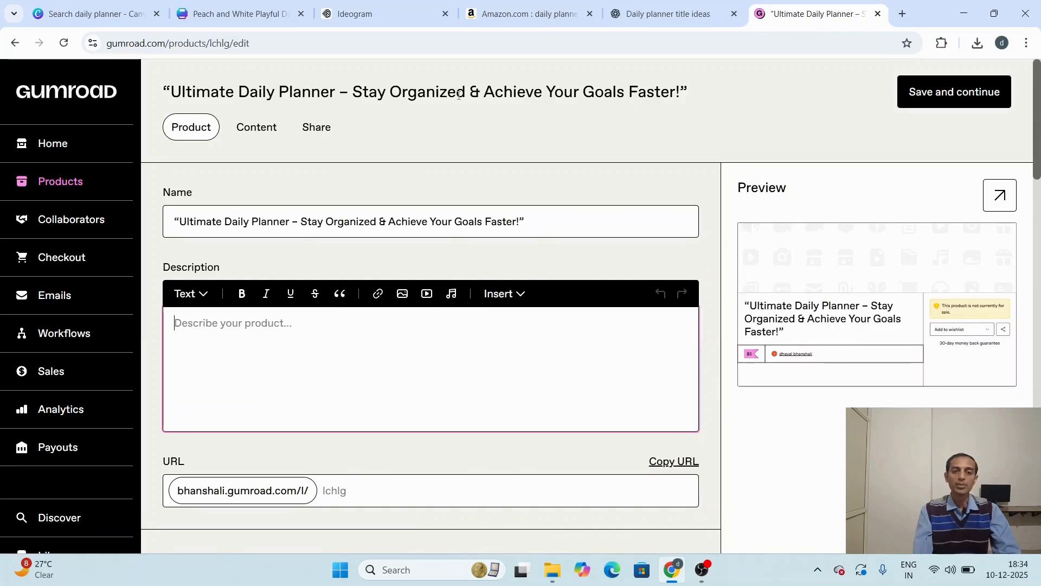
pyautogui.click(640, 16)
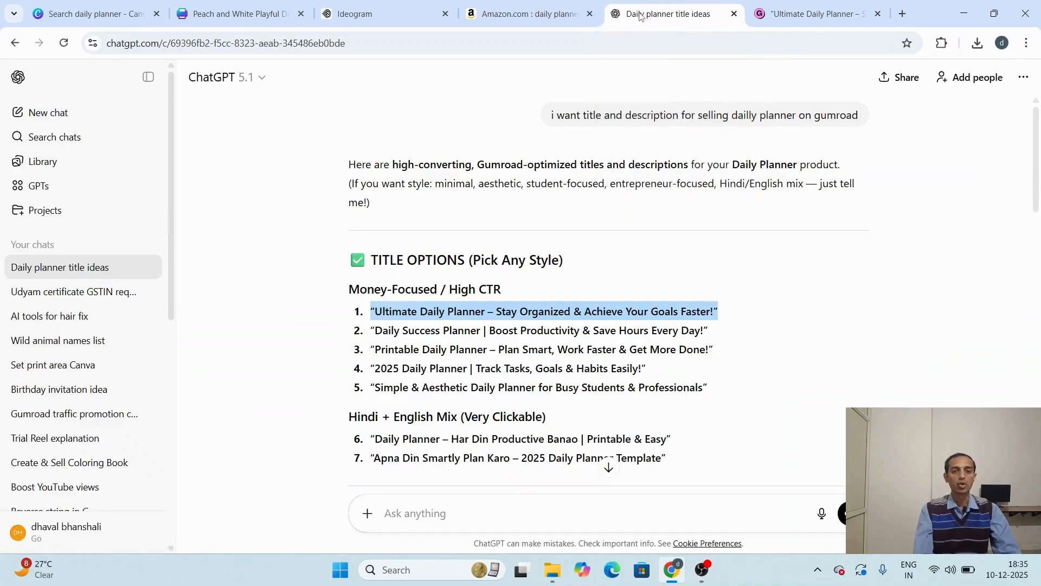
pyautogui.scroll(-2, 491, 334)
pyautogui.scroll(-5, 491, 333)
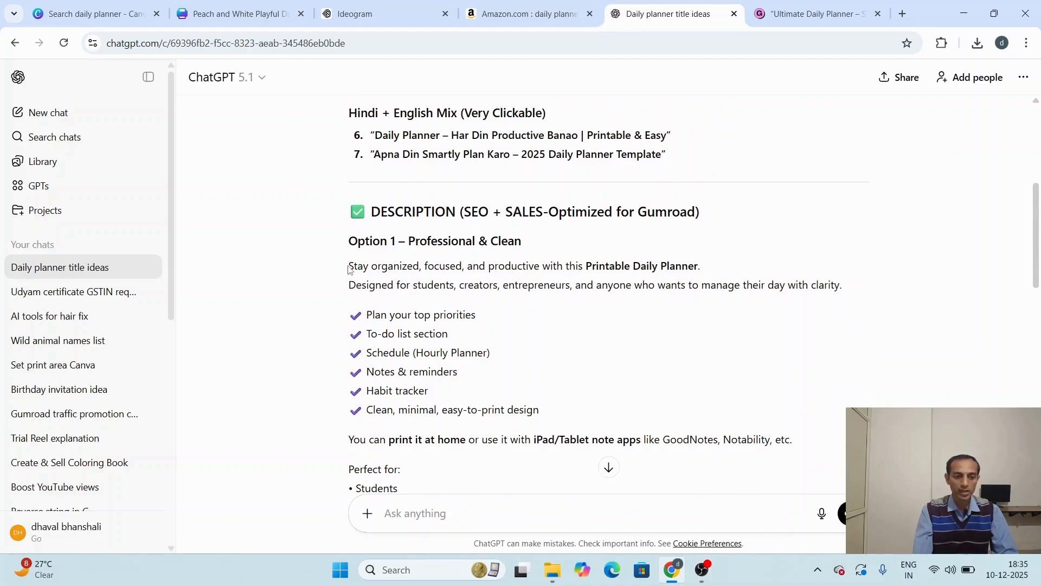
pyautogui.moveTo(350, 270); pyautogui.dragTo(477, 453)
pyautogui.scroll(-3, 477, 454)
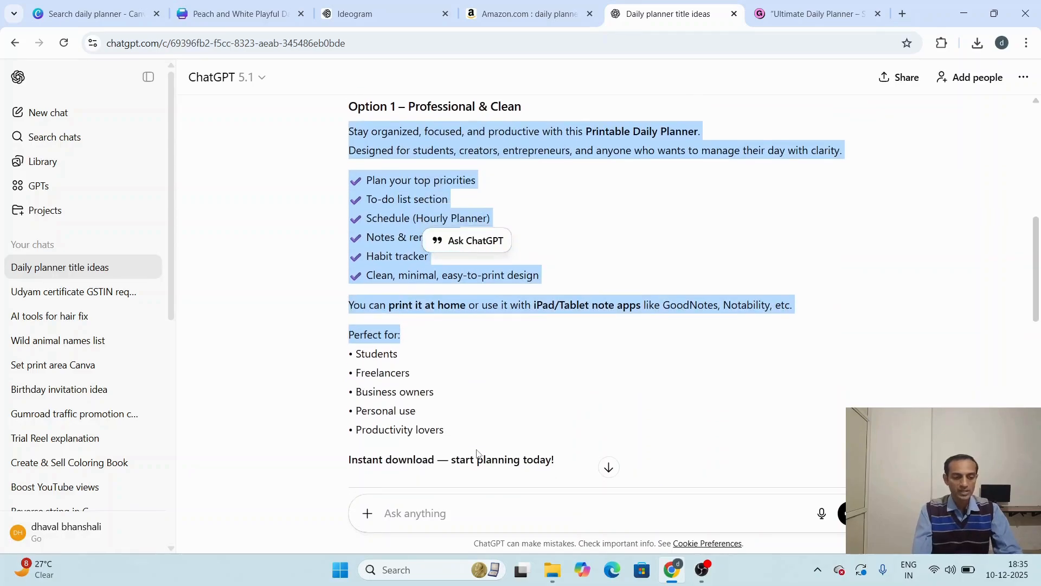
pyautogui.hotkey('shift', 'Down')
pyautogui.hotkey('shift', 'Down')
pyautogui.hotkey('shift', 'Down')
pyautogui.hotkey('shift', 'Down')
pyautogui.hotkey('shift', 'Down')
pyautogui.hotkey('shift', 'Down')
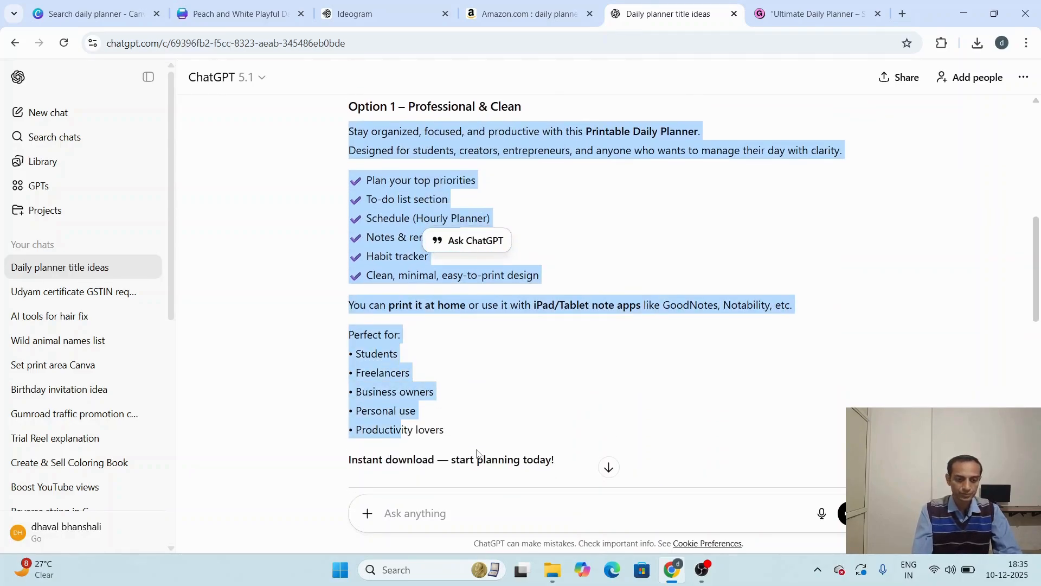
pyautogui.scroll(-1, 477, 454)
pyautogui.hotkey('ctrl', 'shift', 'Left')
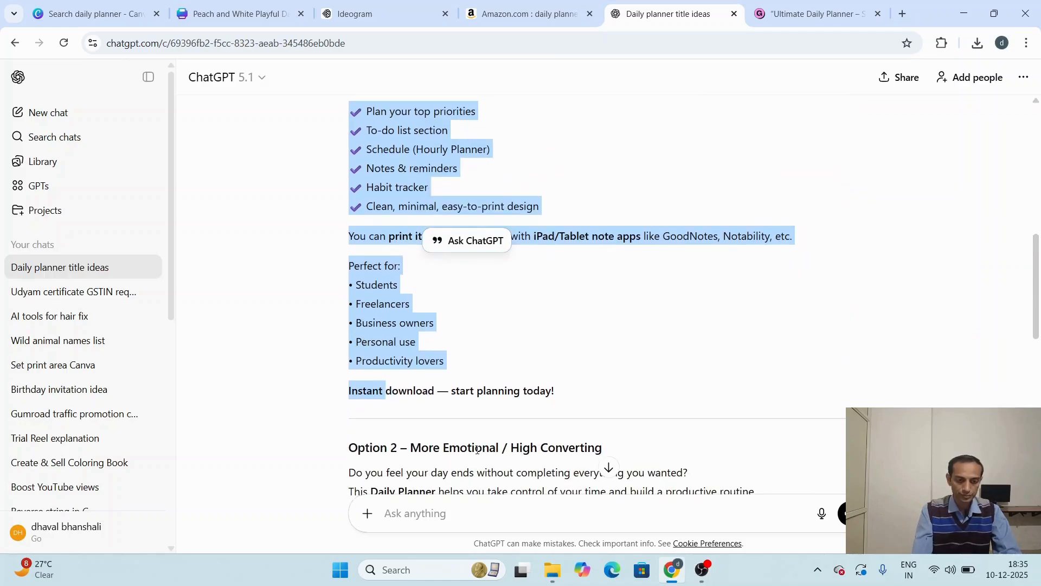
pyautogui.hotkey('shift', 'End')
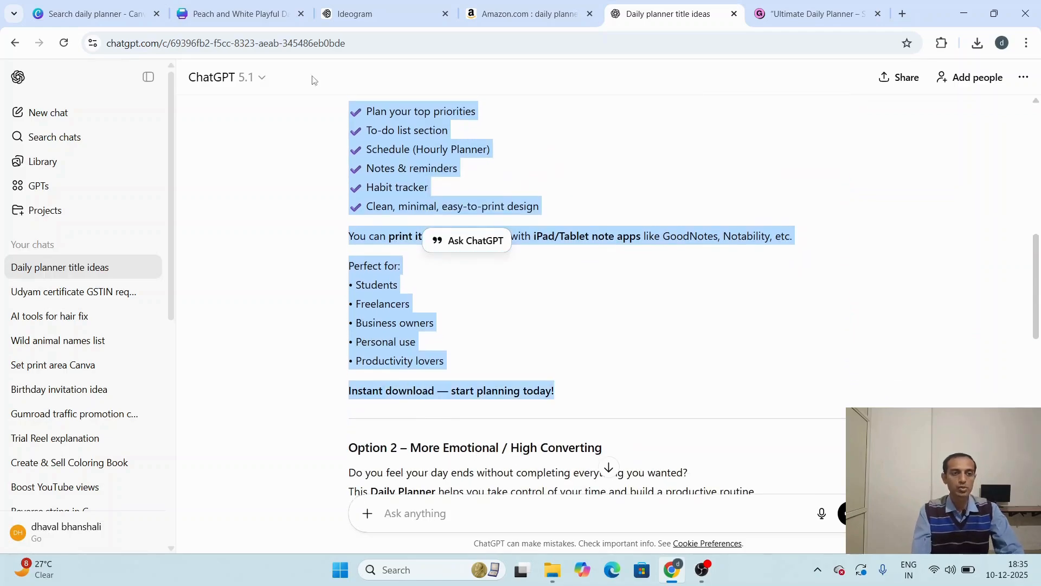
# Step: Return to the Gumroad product page and paste the copied text as the product description
pyautogui.click(548, 3)
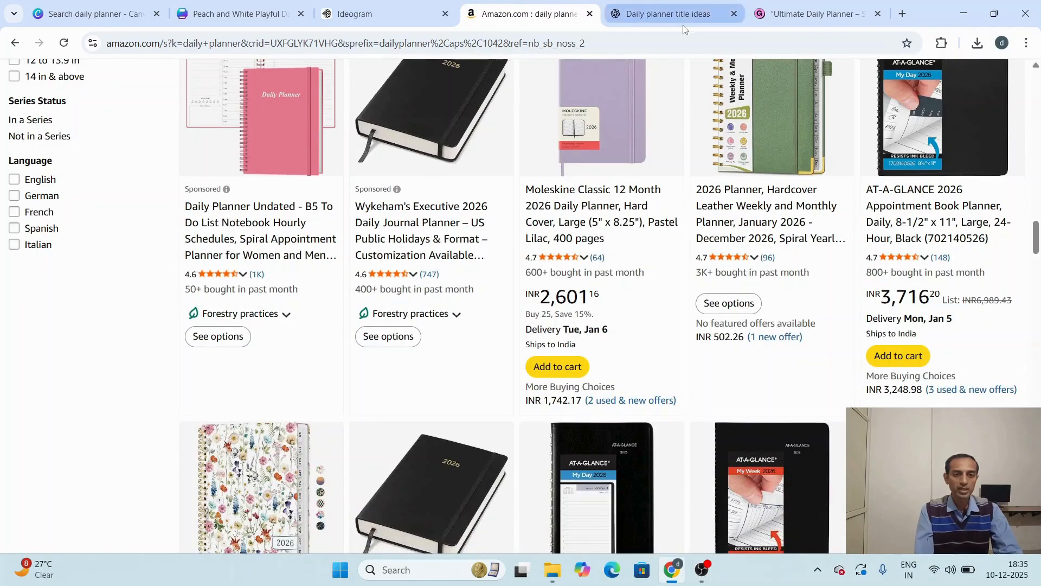
pyautogui.click(815, 7)
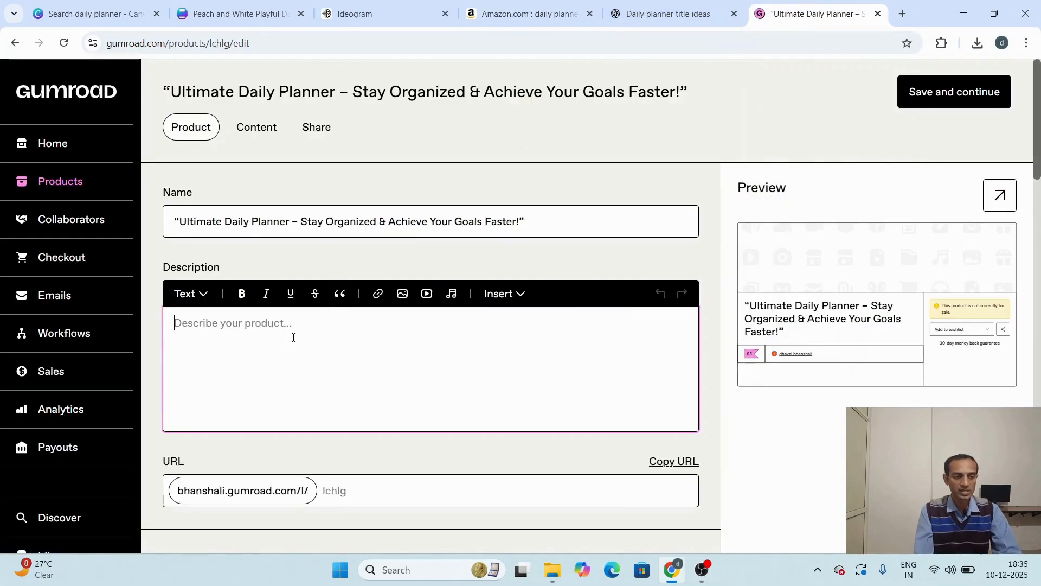
pyautogui.write('Stay organized, focused, and productive with this Printable Daily Planner. Designed for students, creators, entrepreneurs, and anyone who wants to manage their day with clarity.  ✓ Plan your top priorities ✓ To-do list section ✓ Schedule (Hourly Planner) ✓ Notes & reminders ✓ Habit tracker ✓ Clean, minimal, easy-to-print design  You can print it at home or use it with iPad/Tablet note apps like GoodNotes, Notability, etc.  Perfect for: • Students • Freelancers • Business owners • Personal use • Productivity lovers  Instant download — start planning today!')
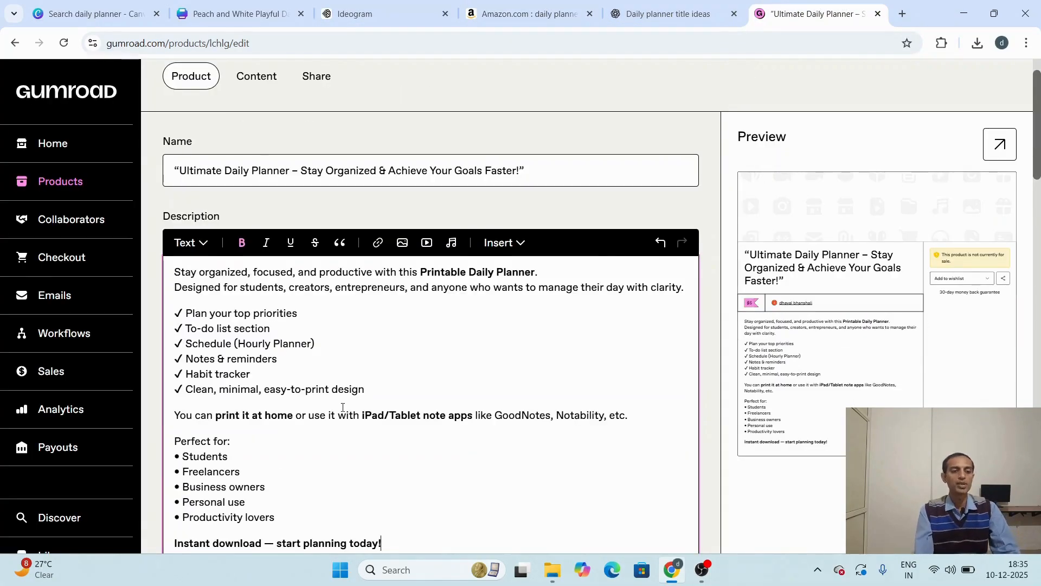
# Step: Insert the a-clean-and-organized-daily-planner-cove image from Downloads on a new line below "Instant download — start planning today!" in the description
pyautogui.scroll(-3, 325, 379)
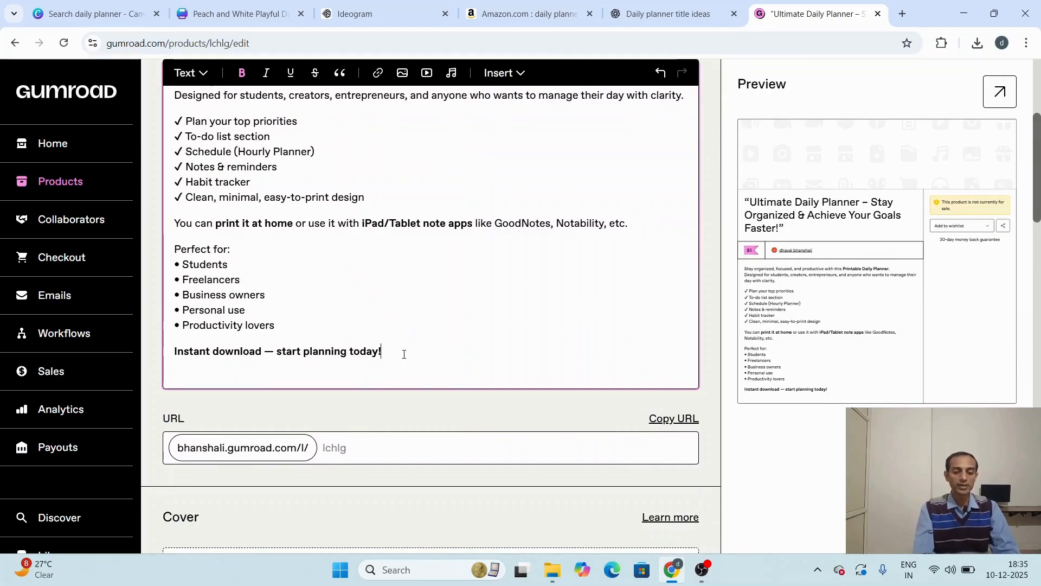
pyautogui.press('Return')
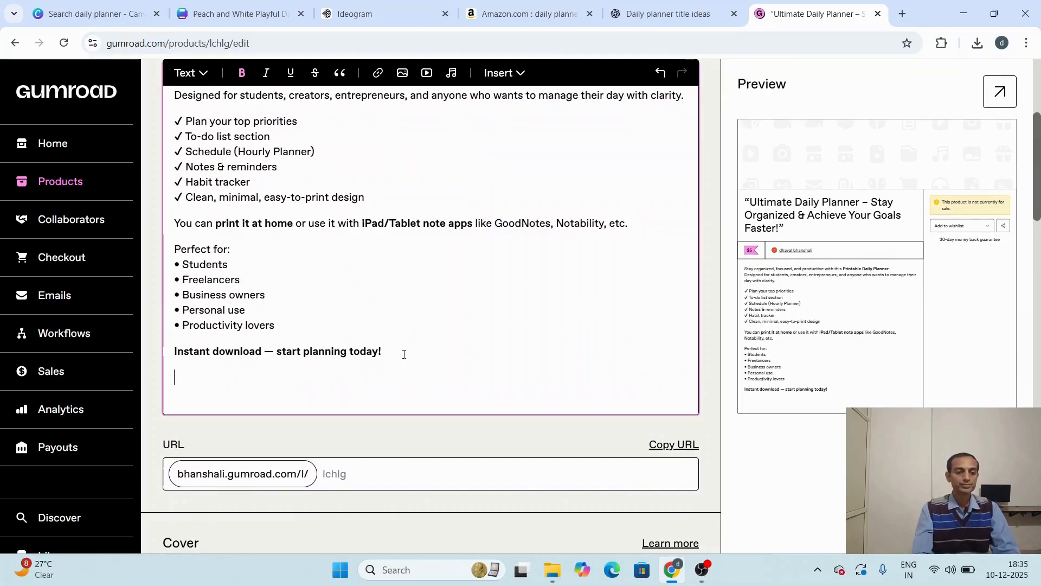
pyautogui.click(402, 75)
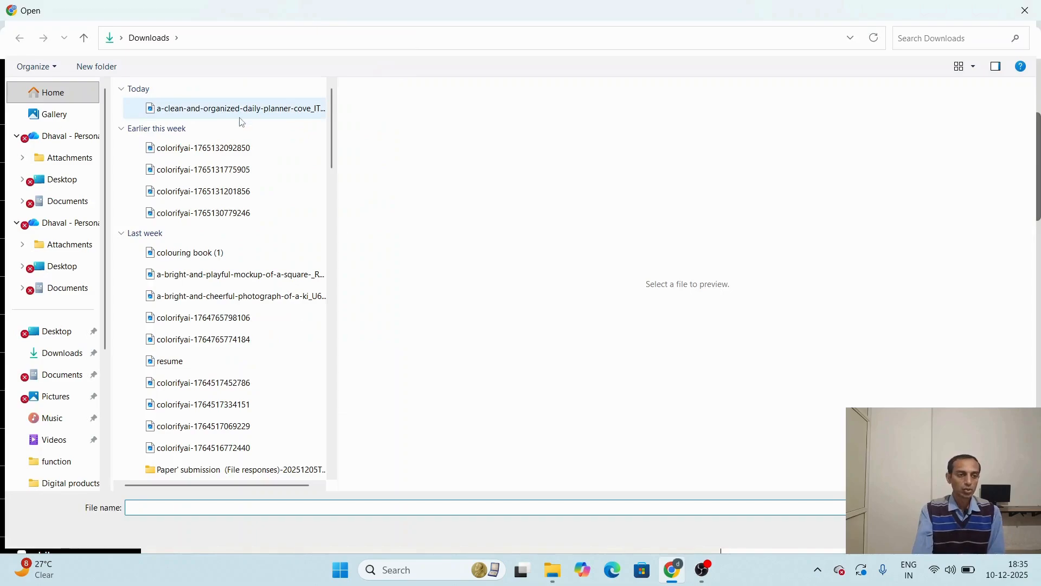
pyautogui.click(239, 109)
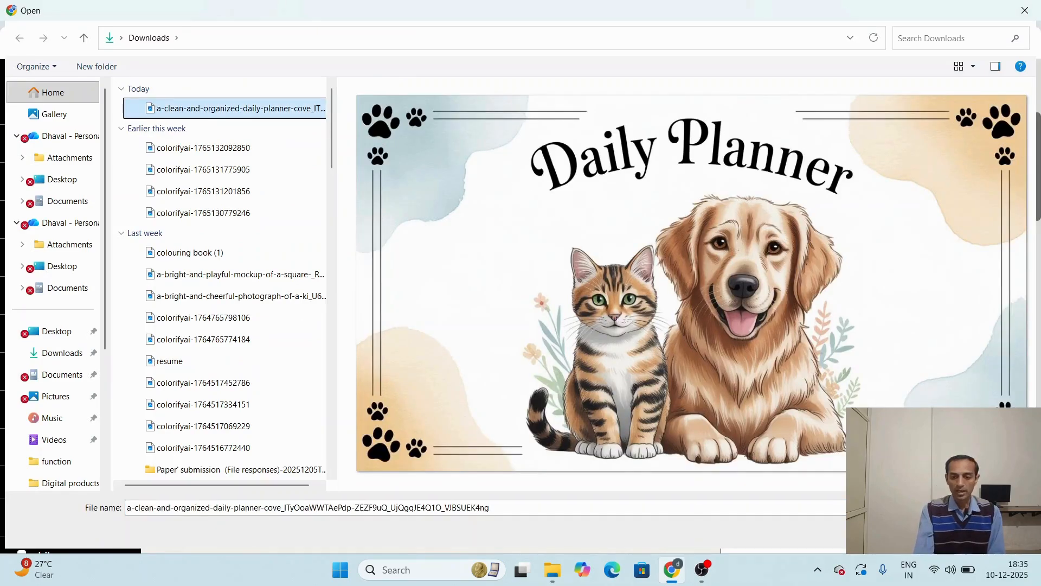
pyautogui.press('Return')
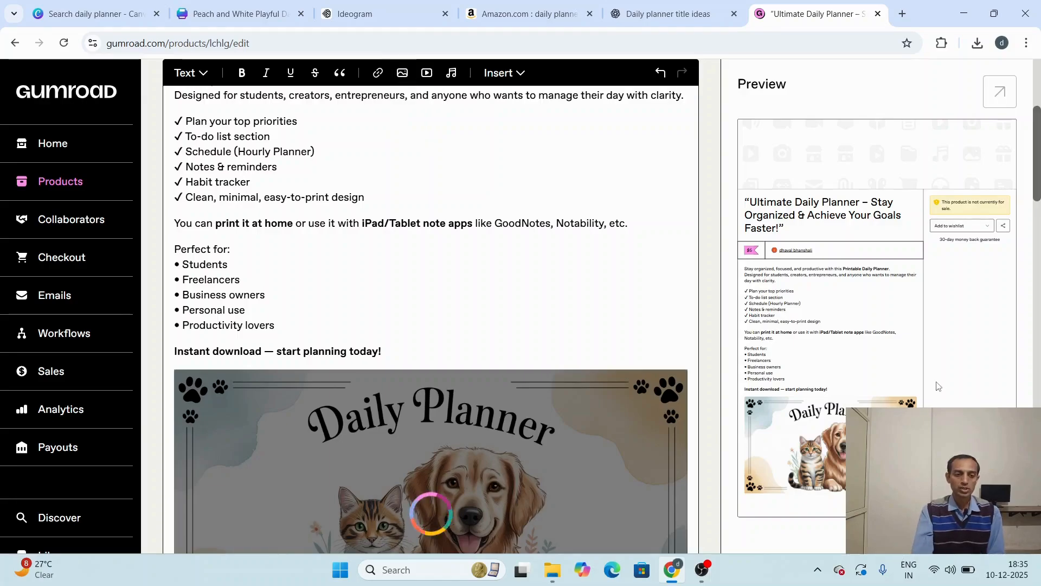
pyautogui.scroll(-10, 941, 383)
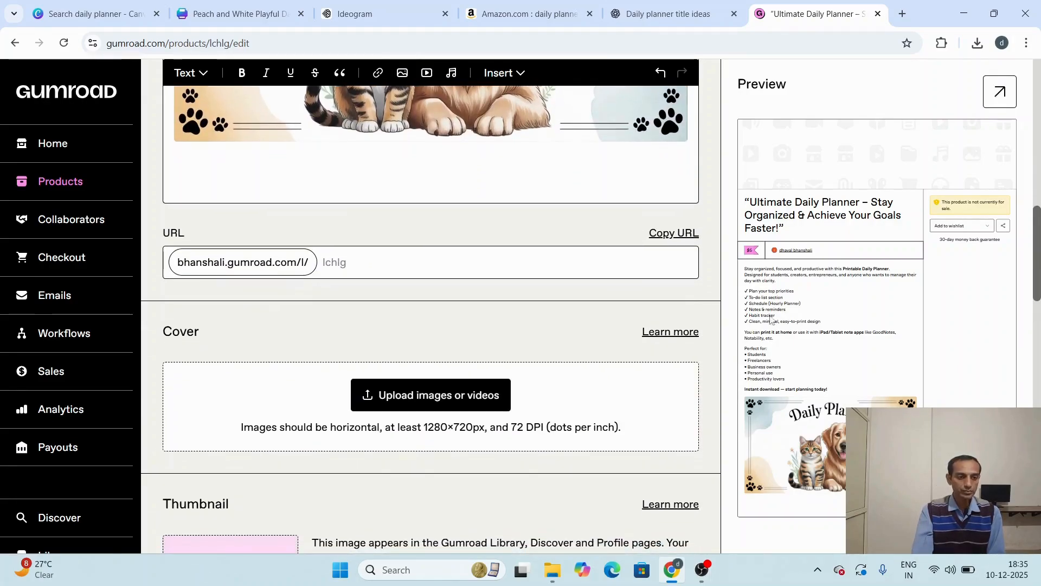
pyautogui.click(414, 262)
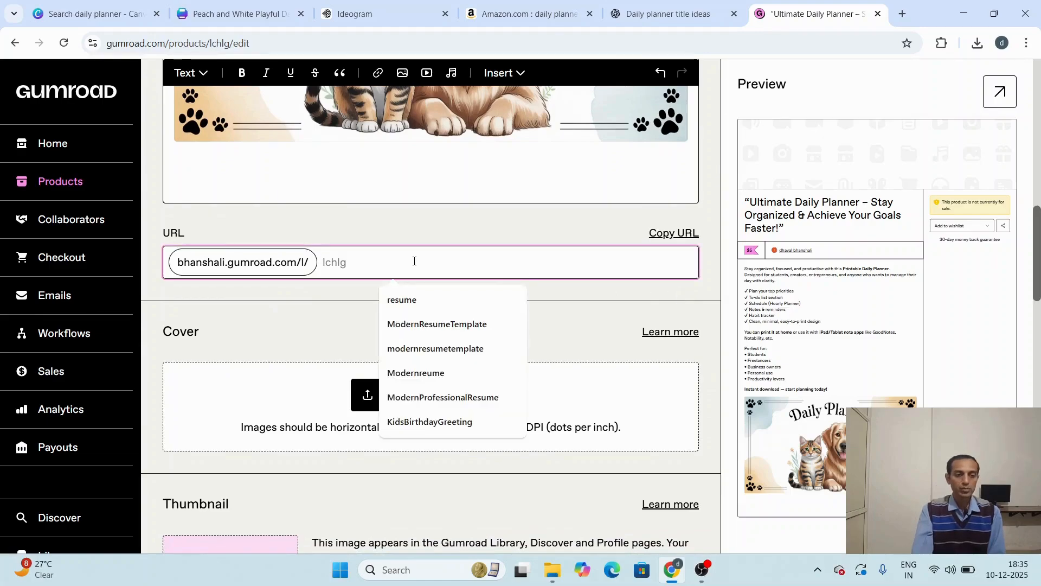
pyautogui.write('/')
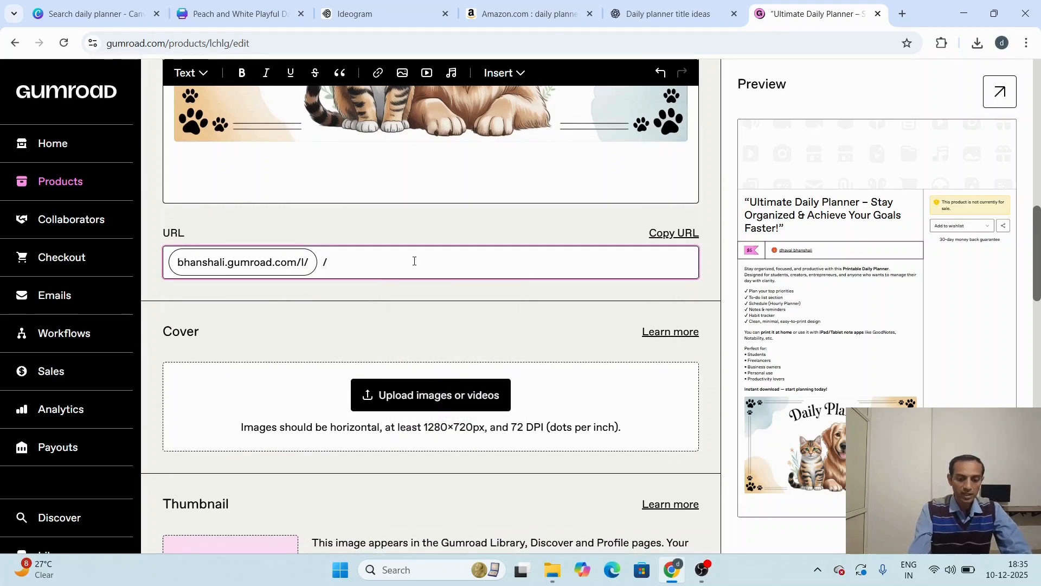
pyautogui.press('BackSpace')
pyautogui.write('pla')
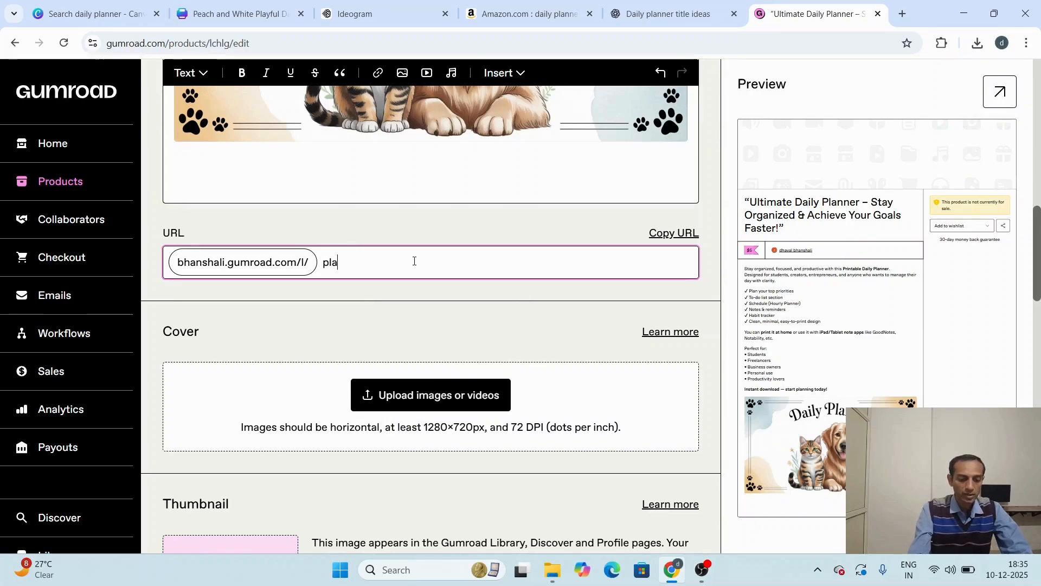
pyautogui.press('BackSpace')
pyautogui.write('dai')
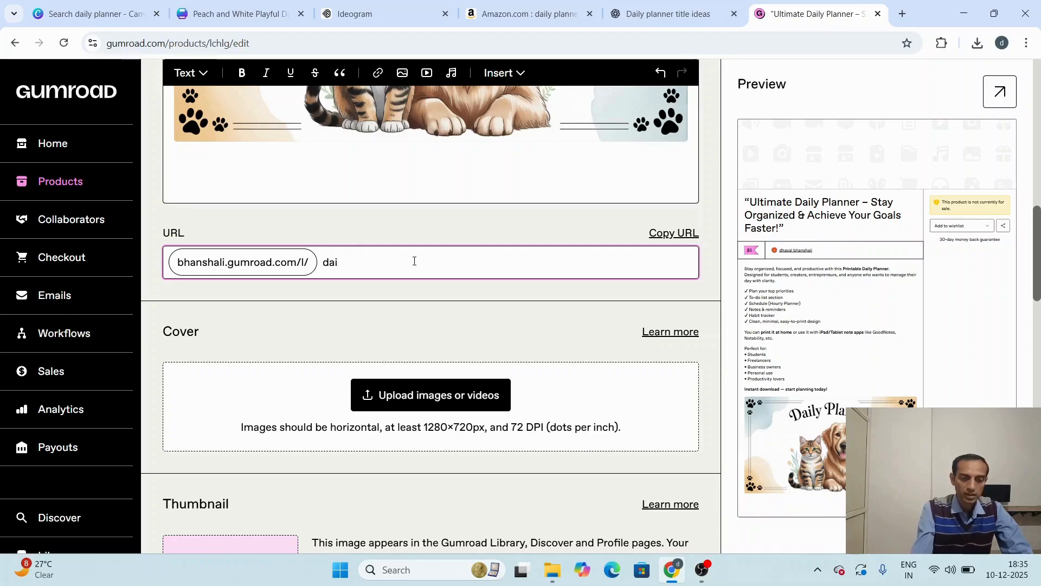
pyautogui.press('BackSpace')
pyautogui.press('BackSpace')
pyautogui.press('BackSpace')
# Step: Copy "Daily Planner" from the product name and set the product's custom URL ending to DailyPlanner
pyautogui.scroll(12, 415, 260)
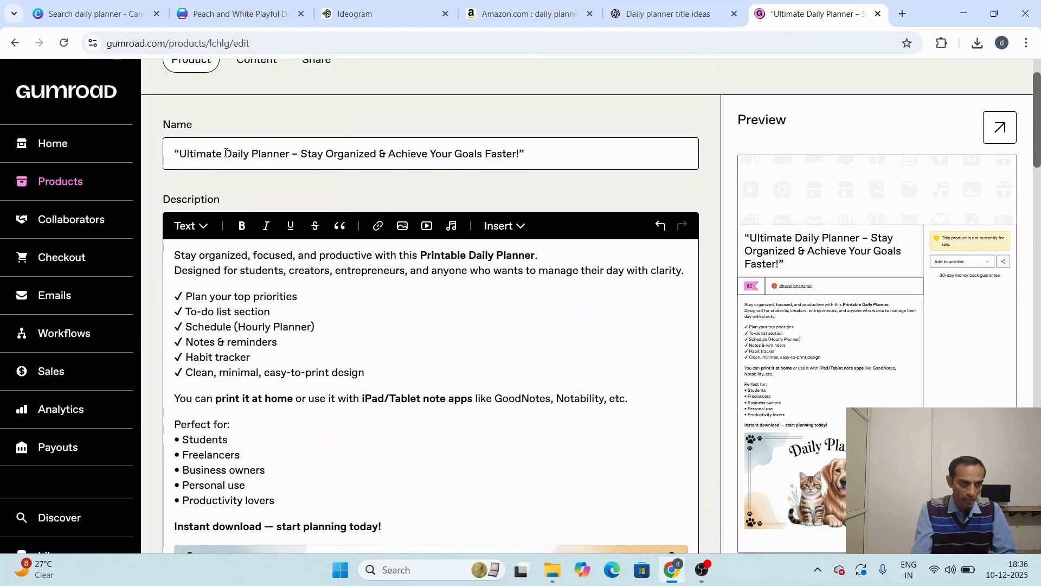
pyautogui.moveTo(226, 153); pyautogui.dragTo(291, 151)
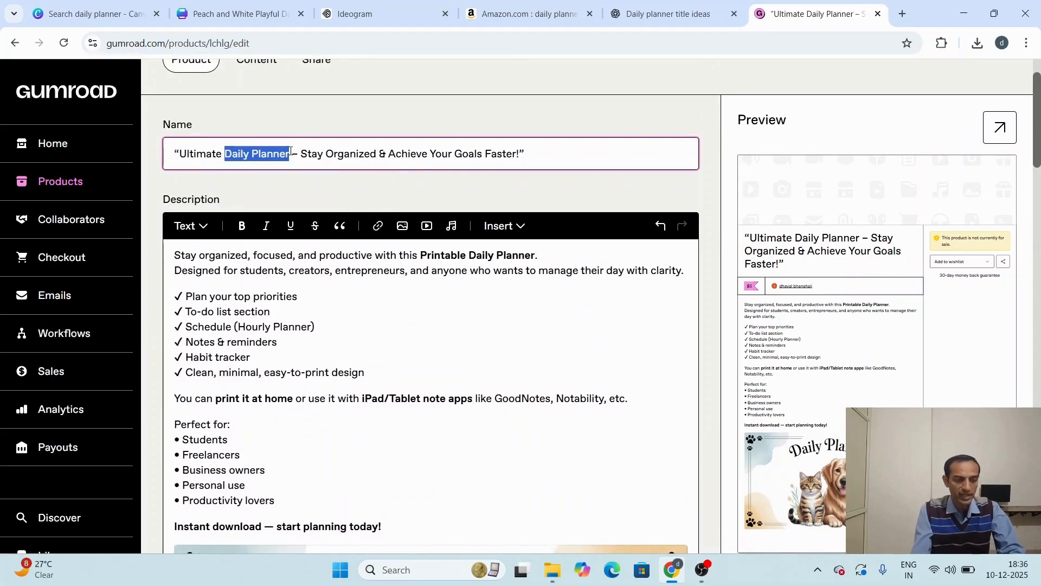
pyautogui.scroll(-12, 292, 151)
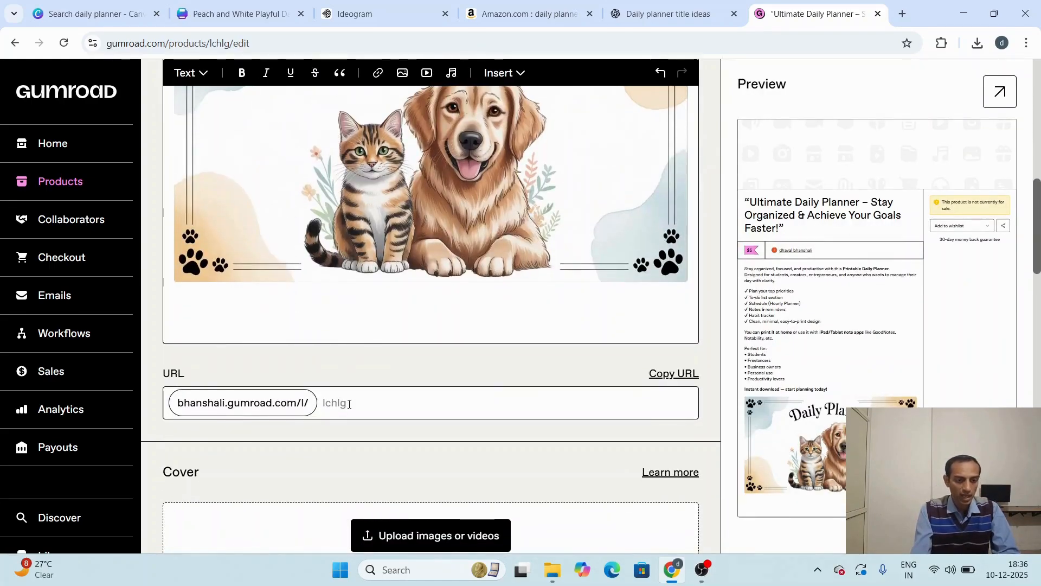
pyautogui.click(349, 404)
pyautogui.write('DailyPlanner')
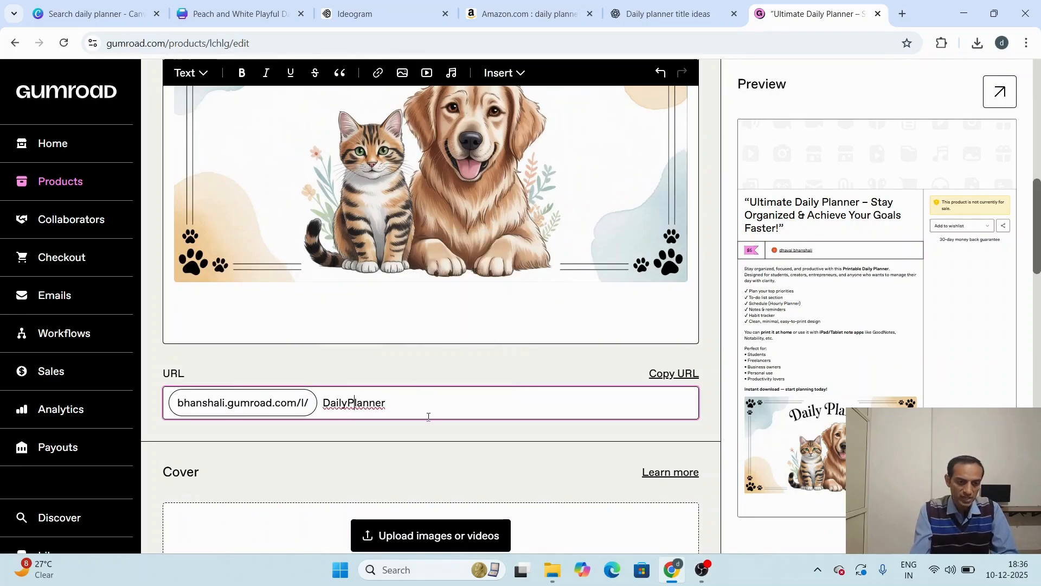
# Step: Upload the a-clean-and-organized-daily-planner-cove image from the computer's Downloads folder as the product cover
pyautogui.scroll(-2, 288, 515)
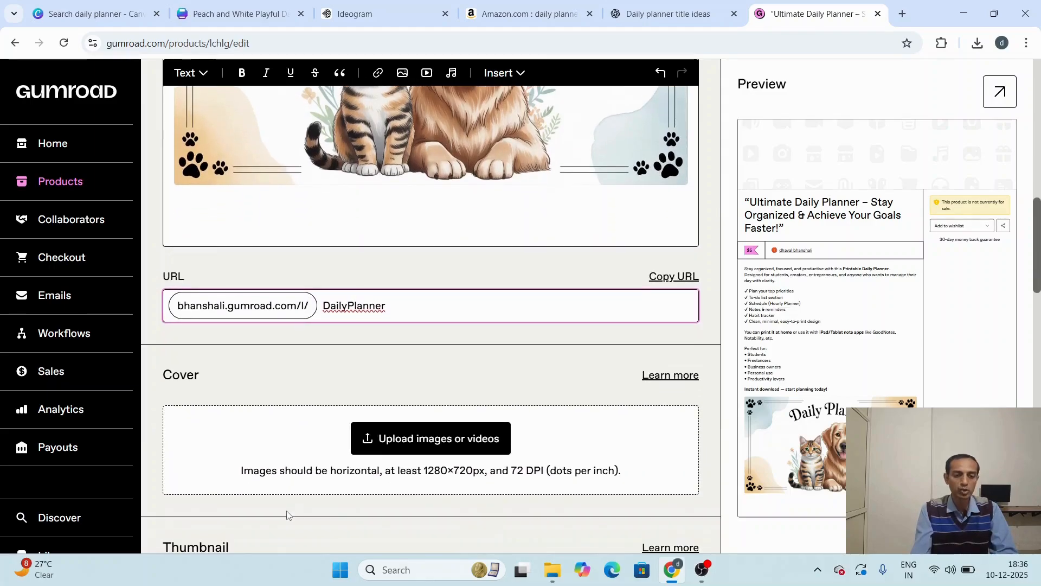
pyautogui.click(444, 438)
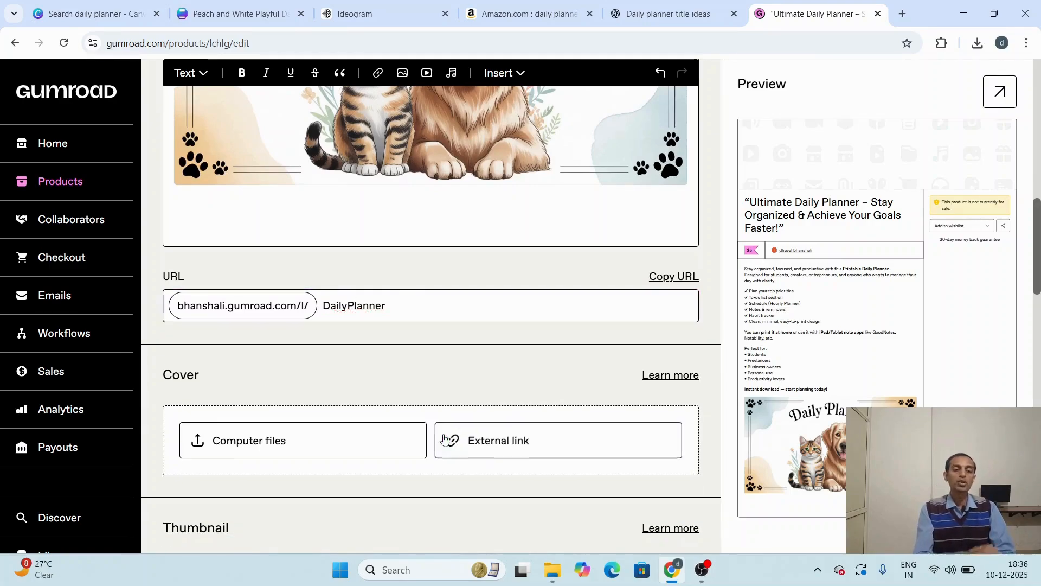
pyautogui.click(274, 447)
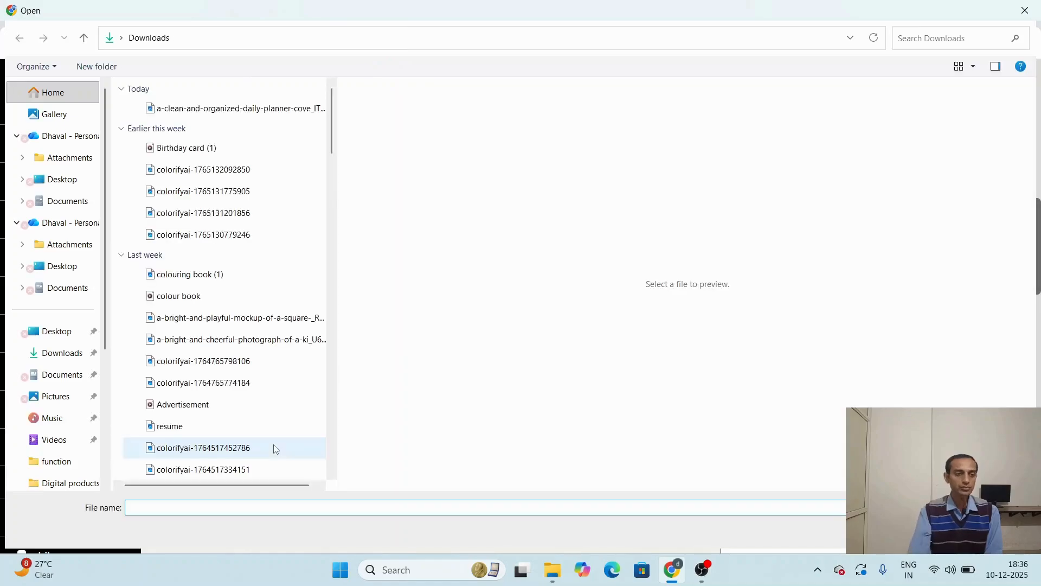
pyautogui.click(209, 107)
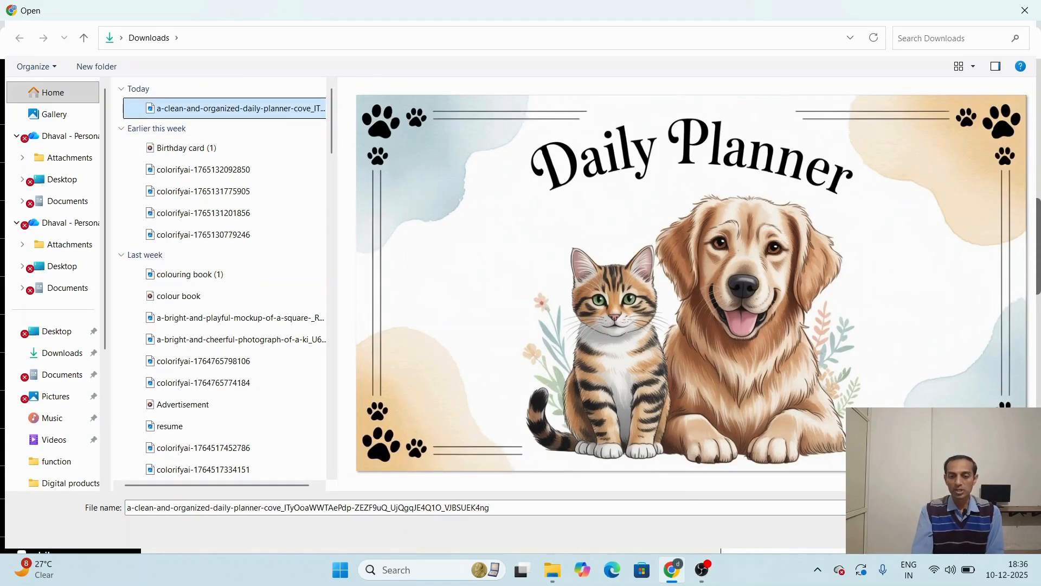
pyautogui.click(928, 533)
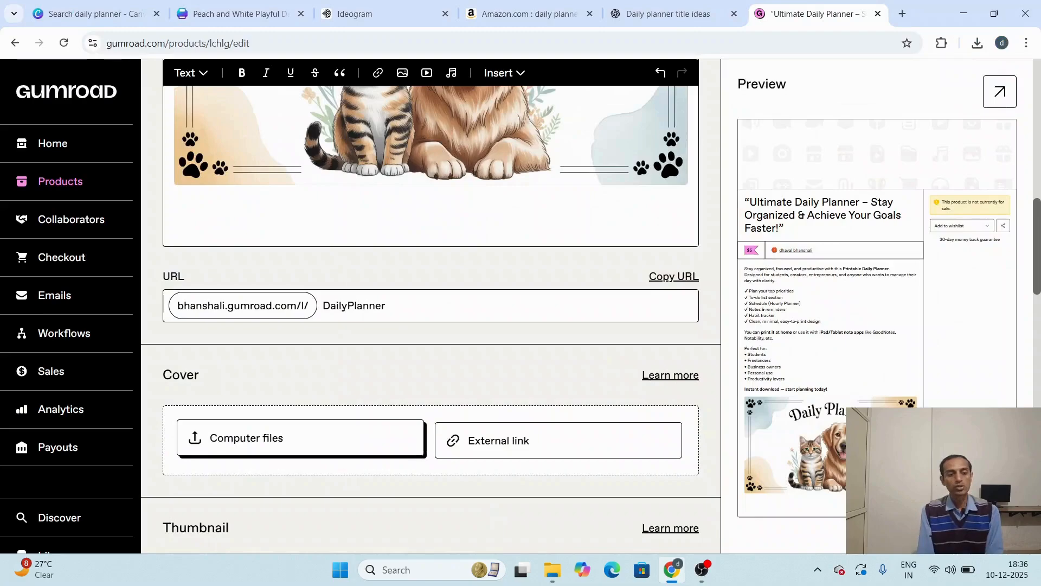
# Step: Try to upload the a-clean-and-organized-daily-planner-cove image from Downloads as the product thumbnail
pyautogui.scroll(-3, 431, 318)
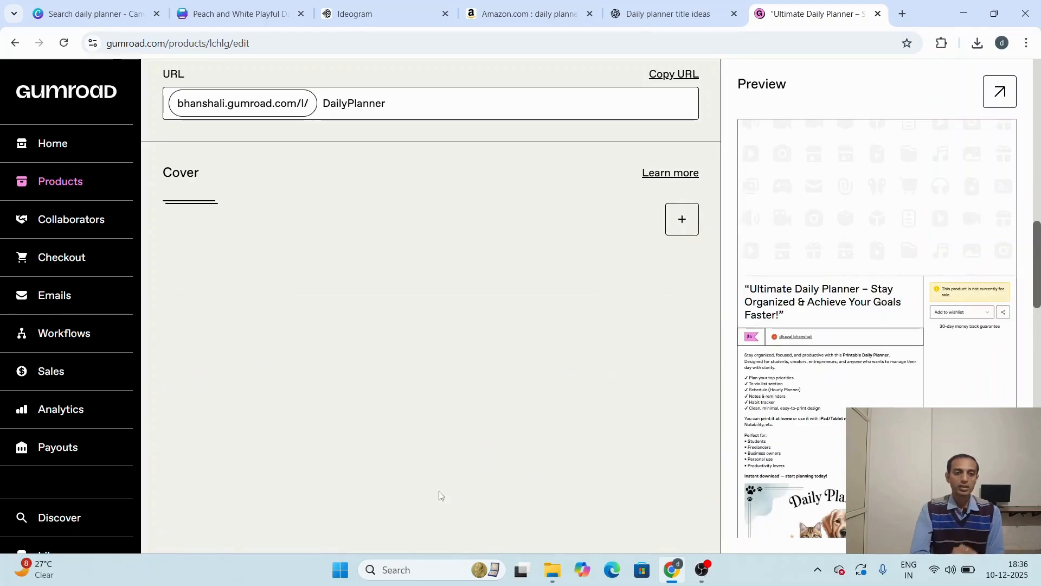
pyautogui.scroll(-5, 439, 495)
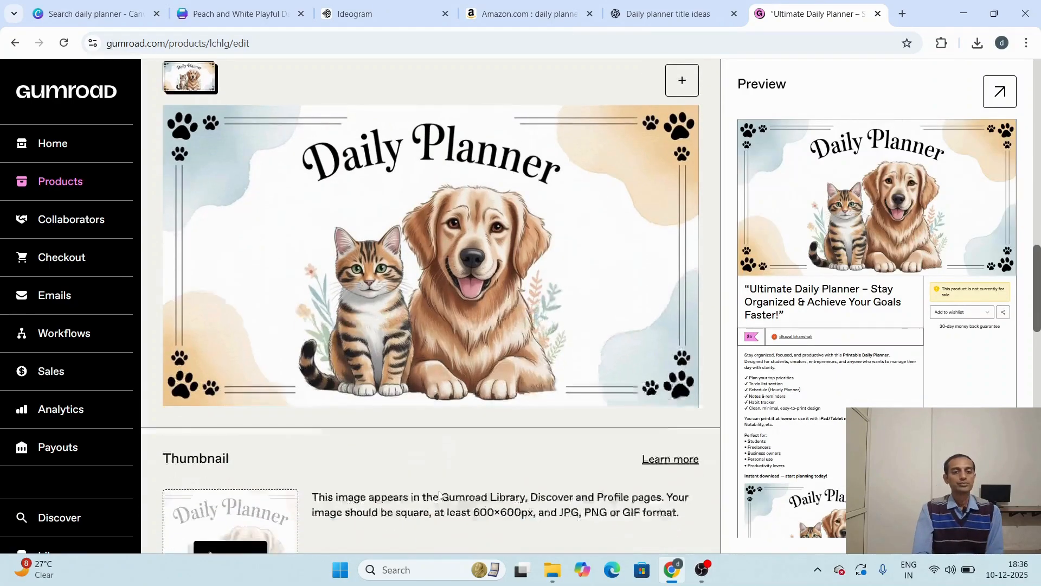
pyautogui.scroll(-1, 440, 495)
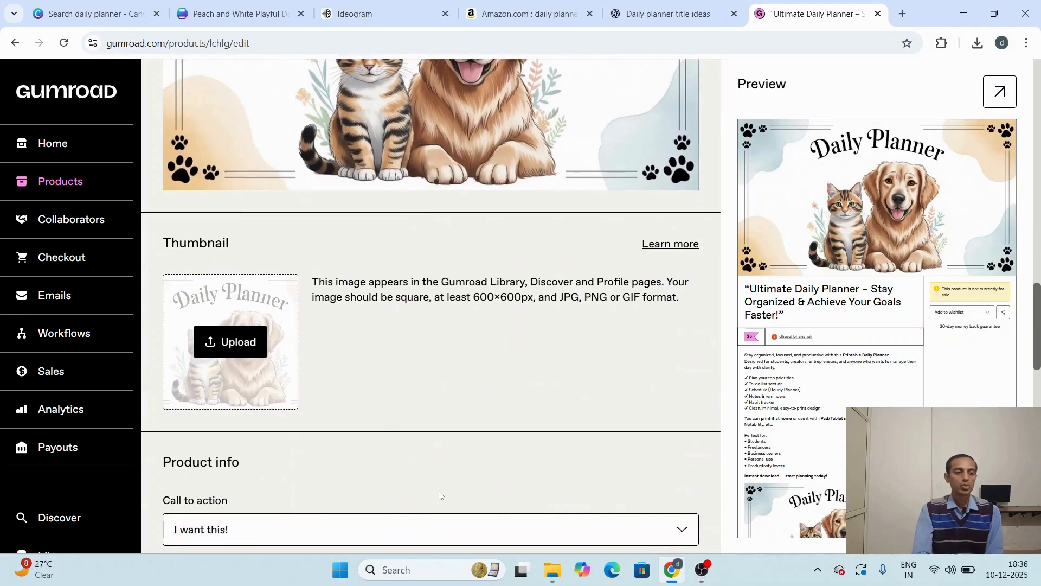
pyautogui.click(224, 346)
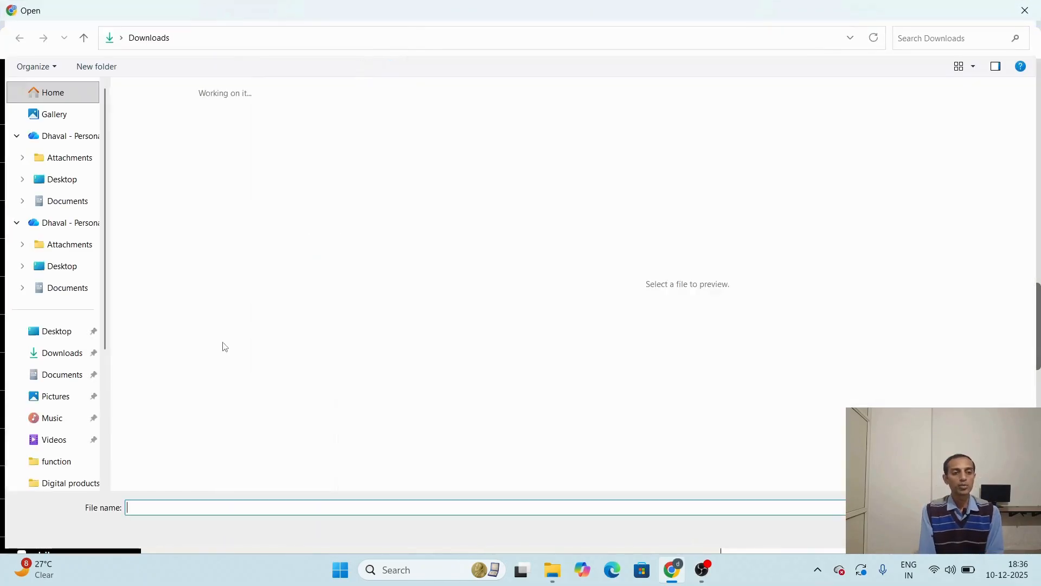
pyautogui.doubleClick(216, 110)
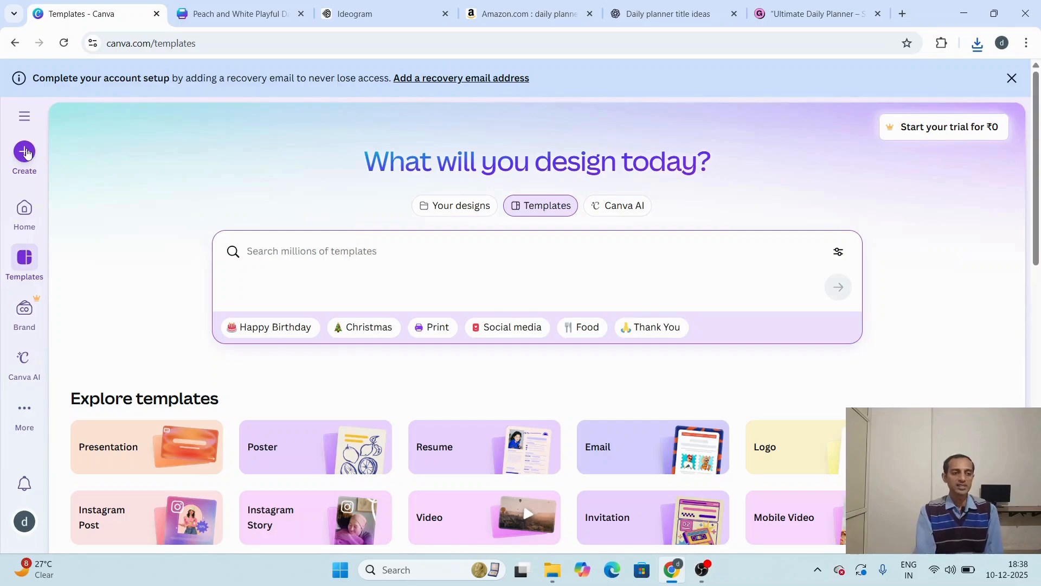
# Step: Switch to Canva and create a custom-size design of 600 × 600 px, with the units changed to inches
pyautogui.click(25, 151)
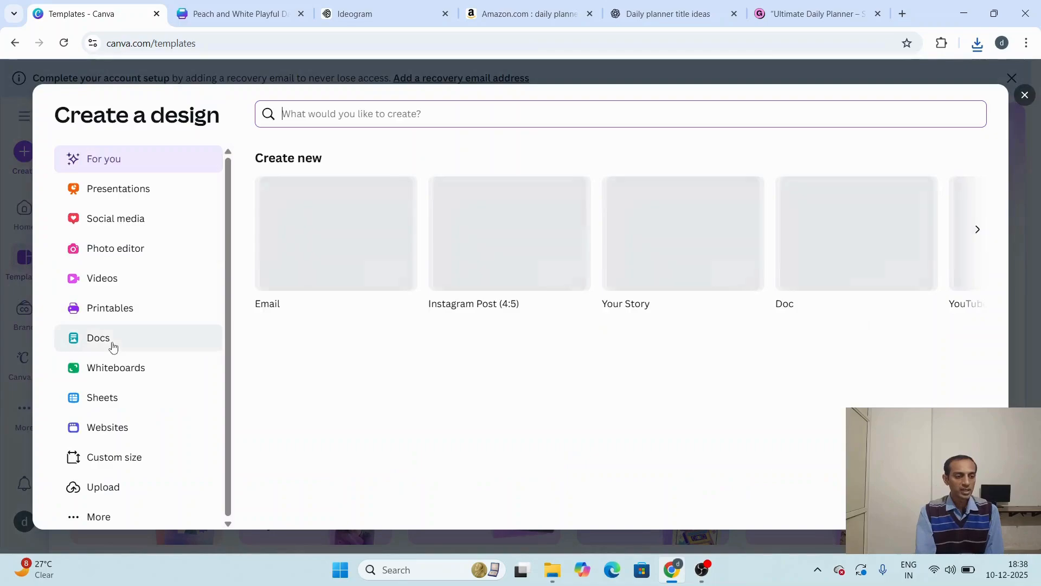
pyautogui.click(110, 463)
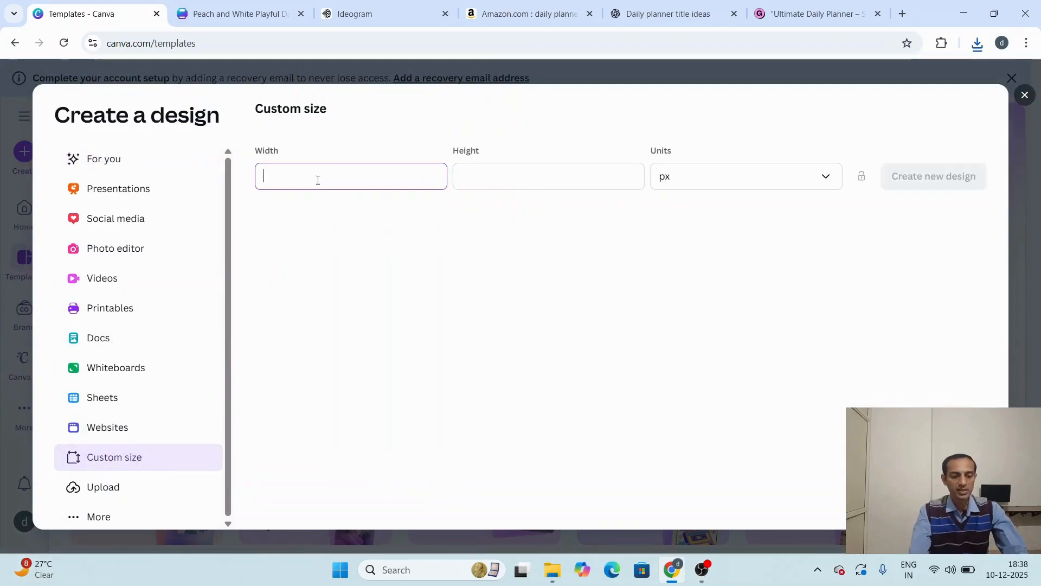
pyautogui.write('600')
pyautogui.press('Tab')
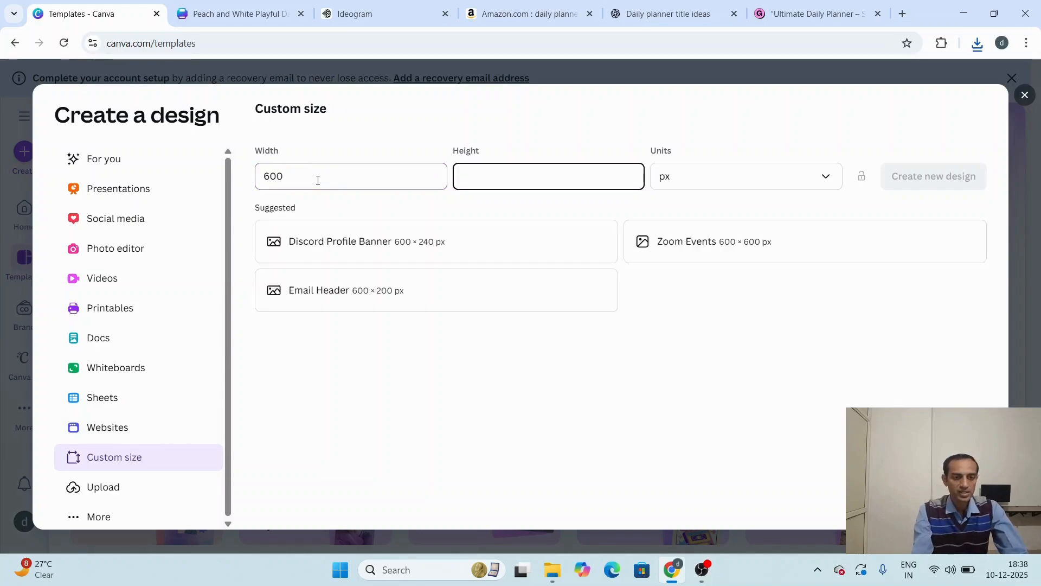
pyautogui.write('600')
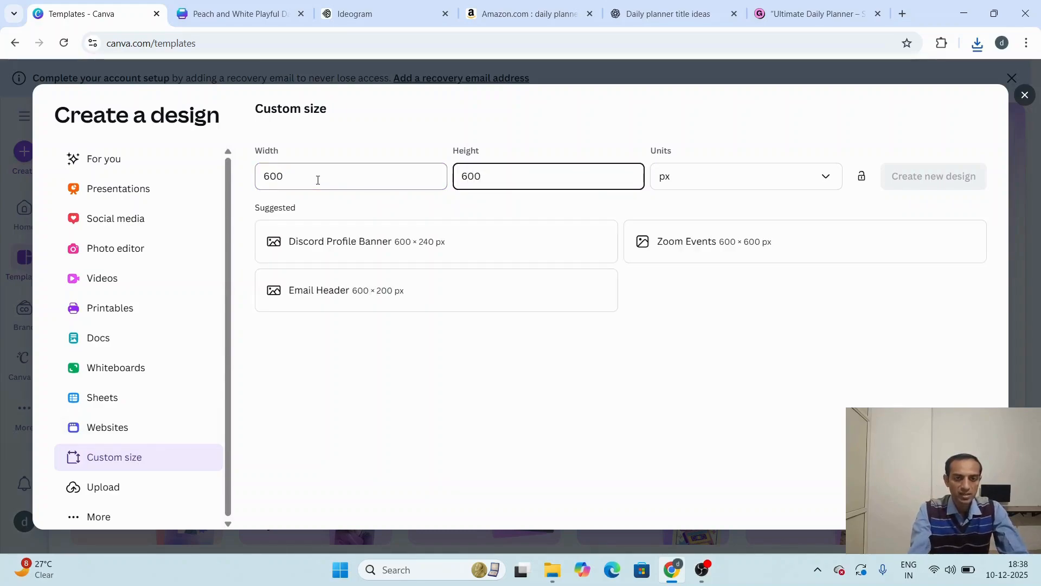
pyautogui.click(720, 183)
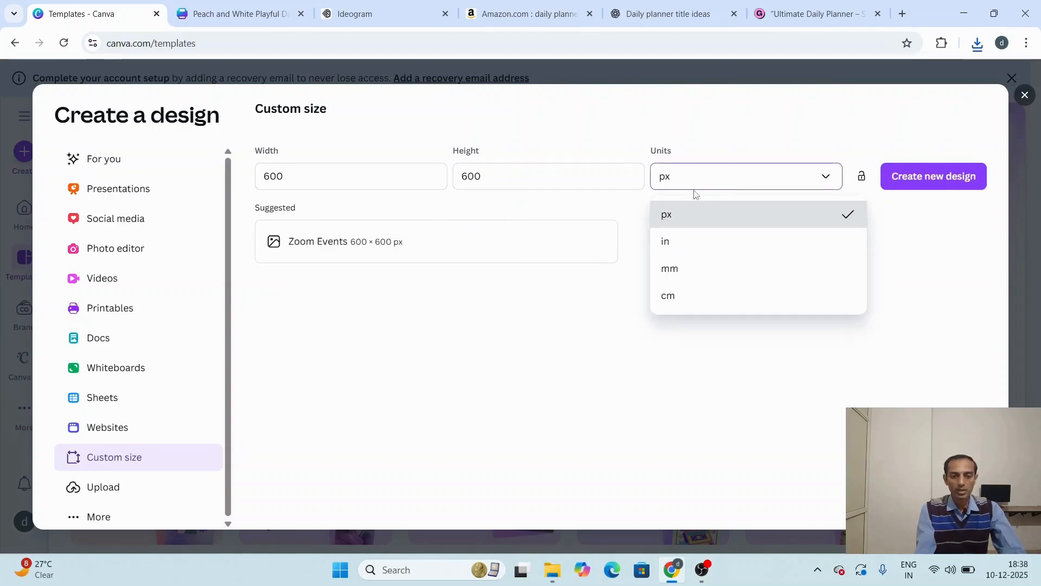
pyautogui.click(672, 242)
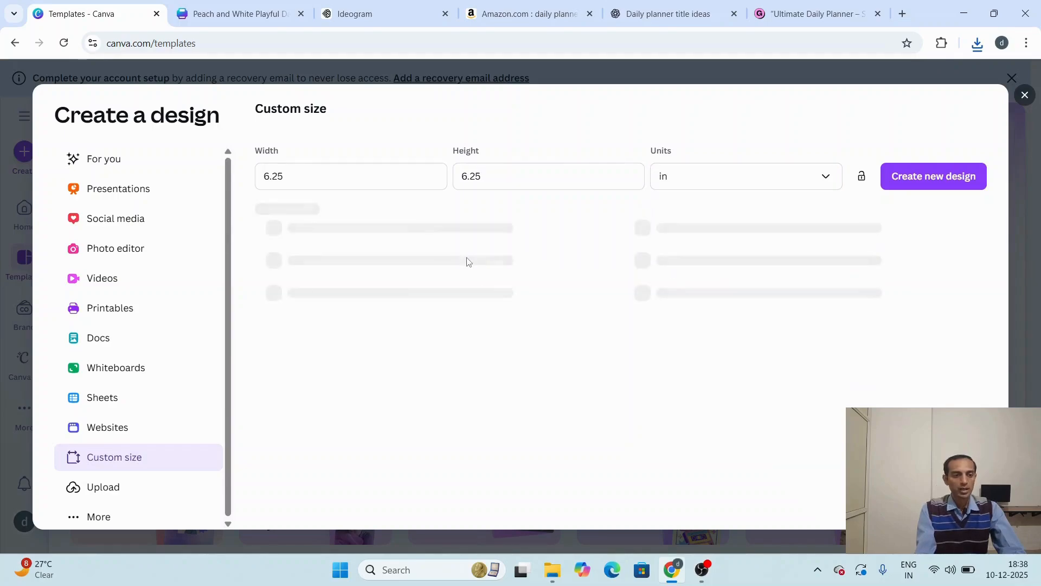
pyautogui.click(925, 177)
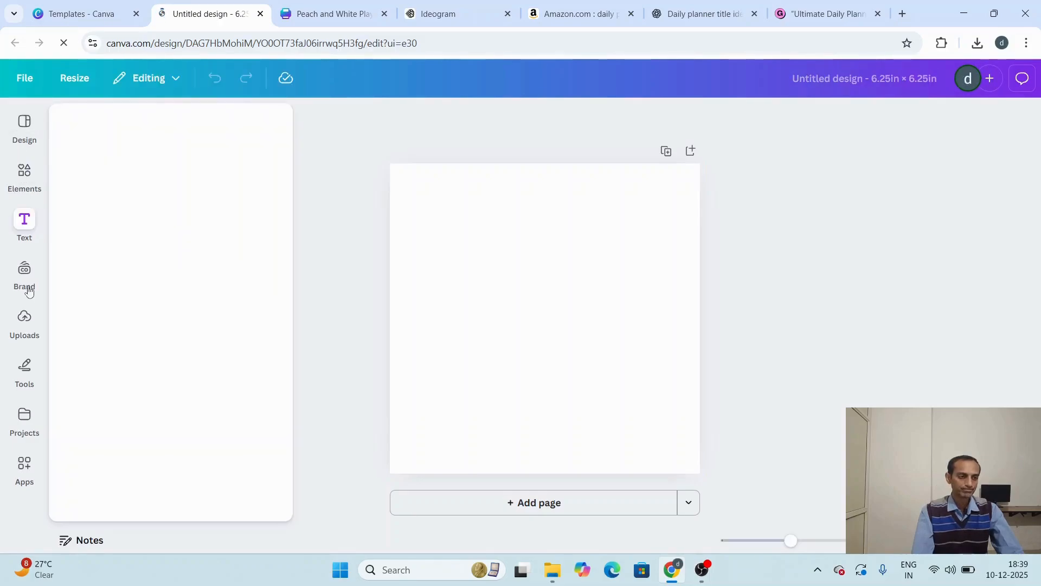
# Step: Upload the give-me-cover-page-for-daily-planner-whe image from the Downloads folder and place it on the blank square page
pyautogui.click(25, 324)
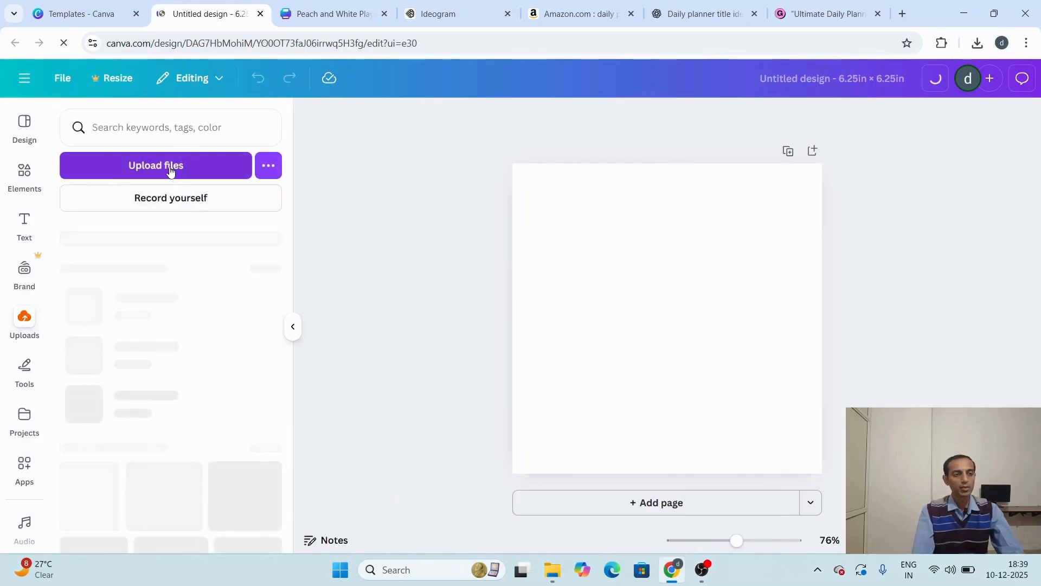
pyautogui.click(169, 168)
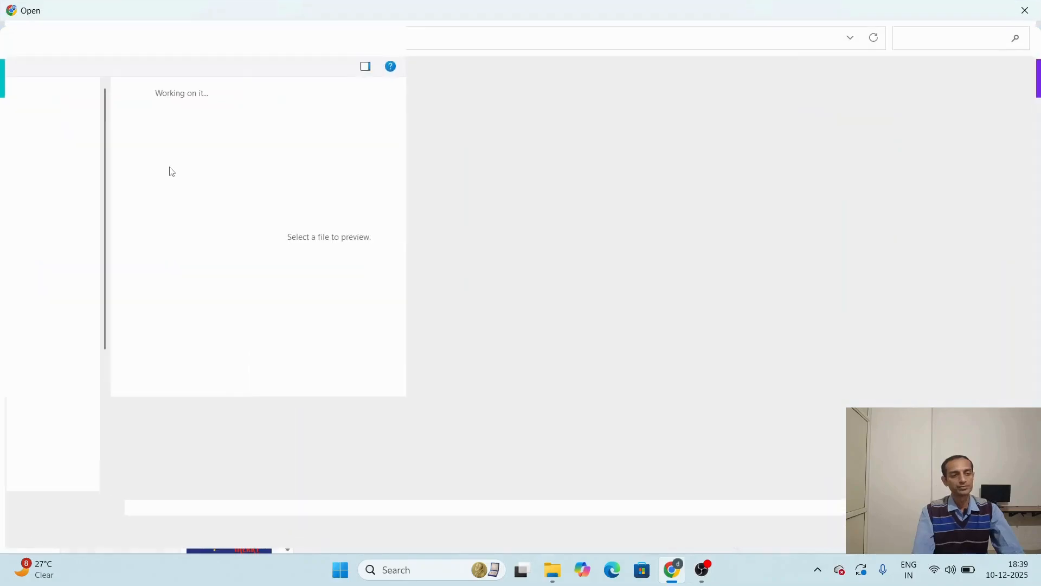
pyautogui.moveTo(169, 167); pyautogui.dragTo(202, 100)
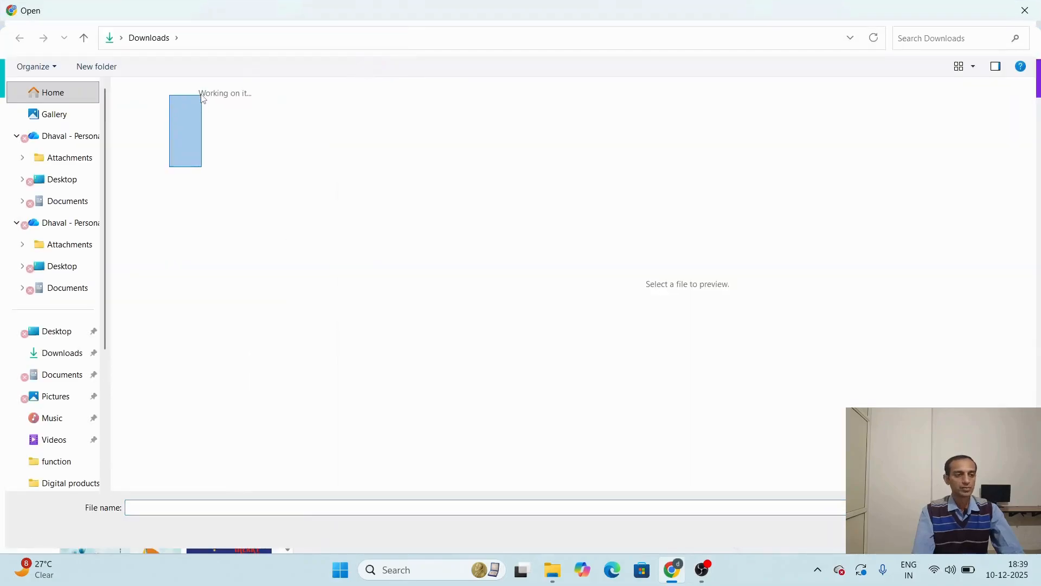
pyautogui.click(196, 108)
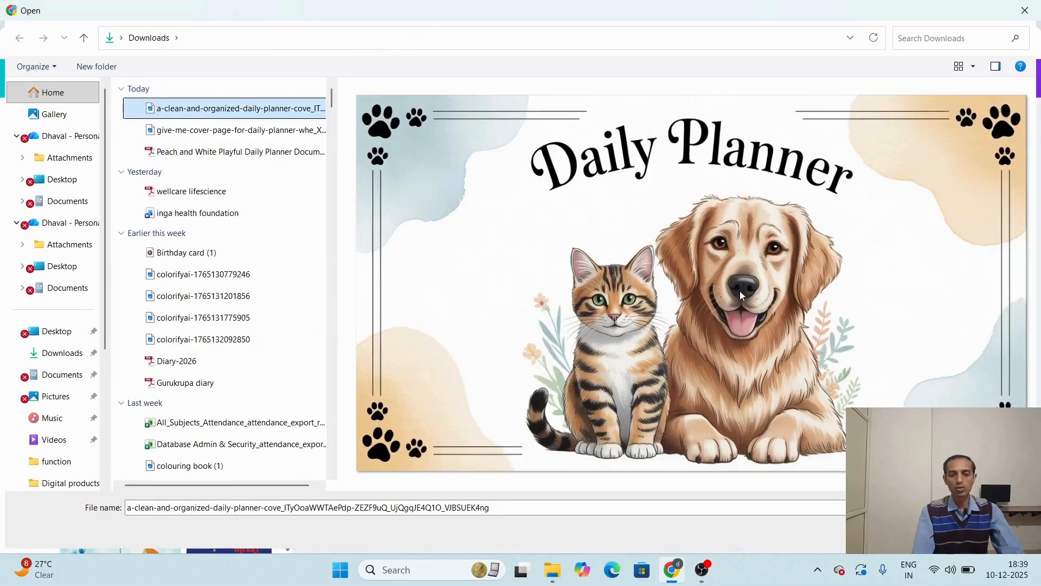
pyautogui.click(225, 128)
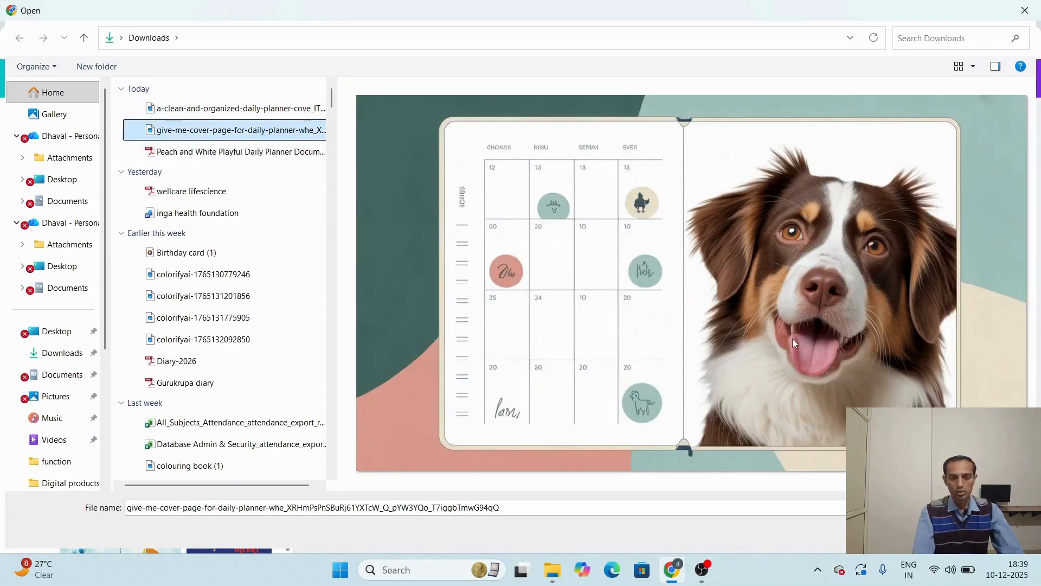
pyautogui.click(917, 532)
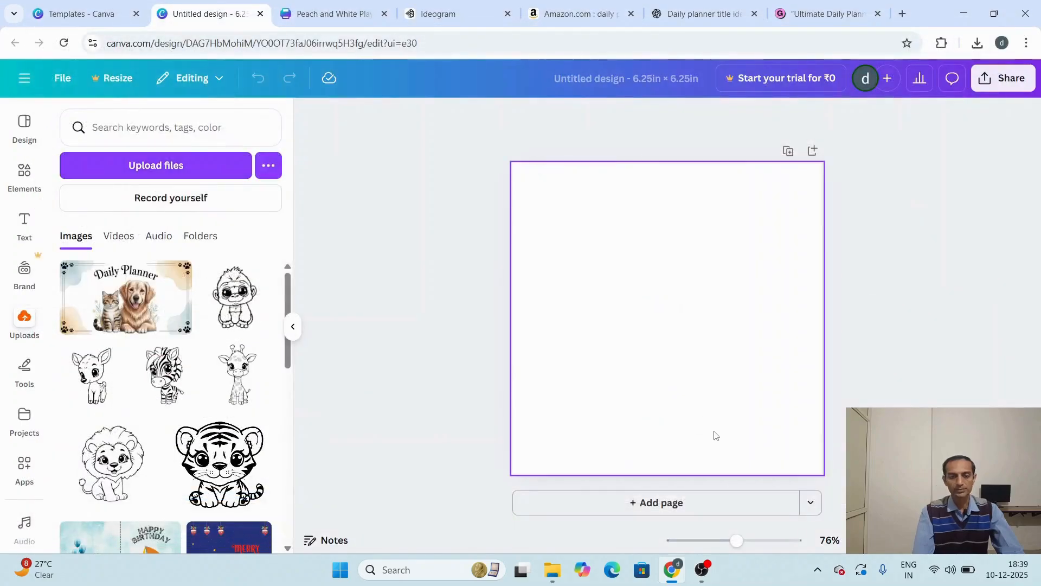
pyautogui.click(109, 297)
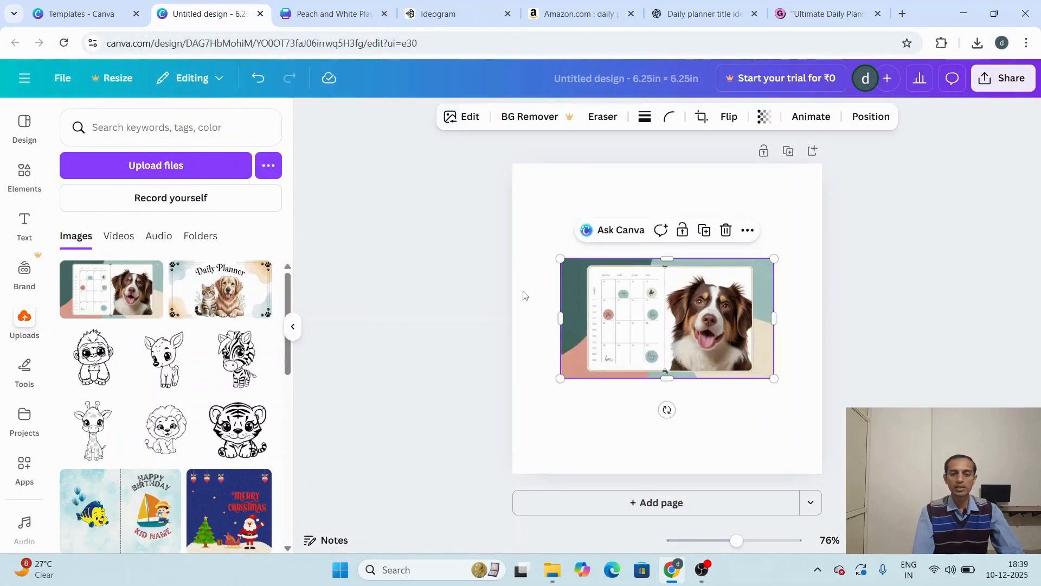
# Step: Enlarge the dog planner image to the full page width and extend its upper and lower edges to cover more of the page
pyautogui.moveTo(560, 258); pyautogui.dragTo(535, 187)
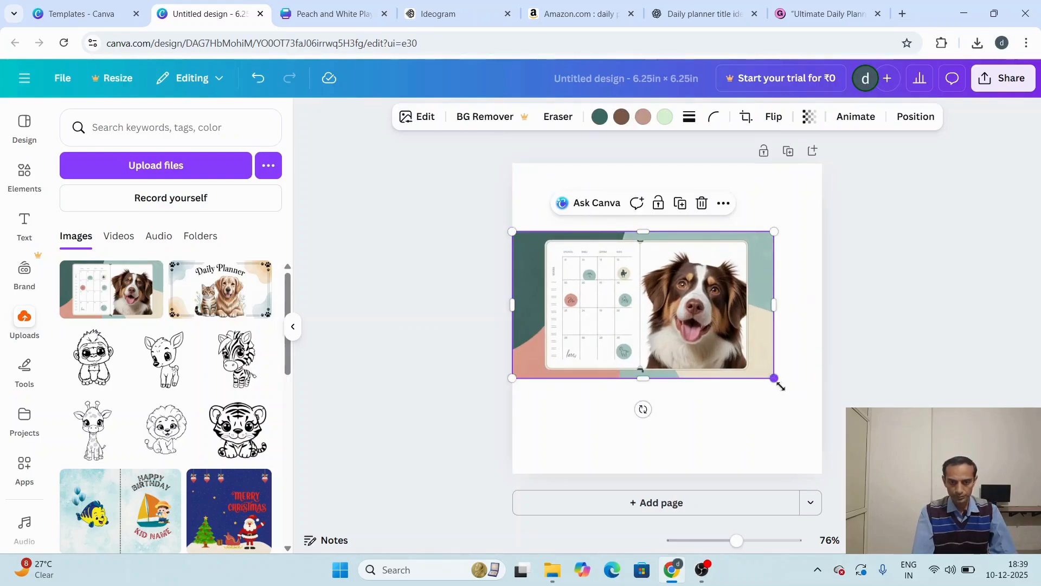
pyautogui.moveTo(774, 379); pyautogui.dragTo(820, 402)
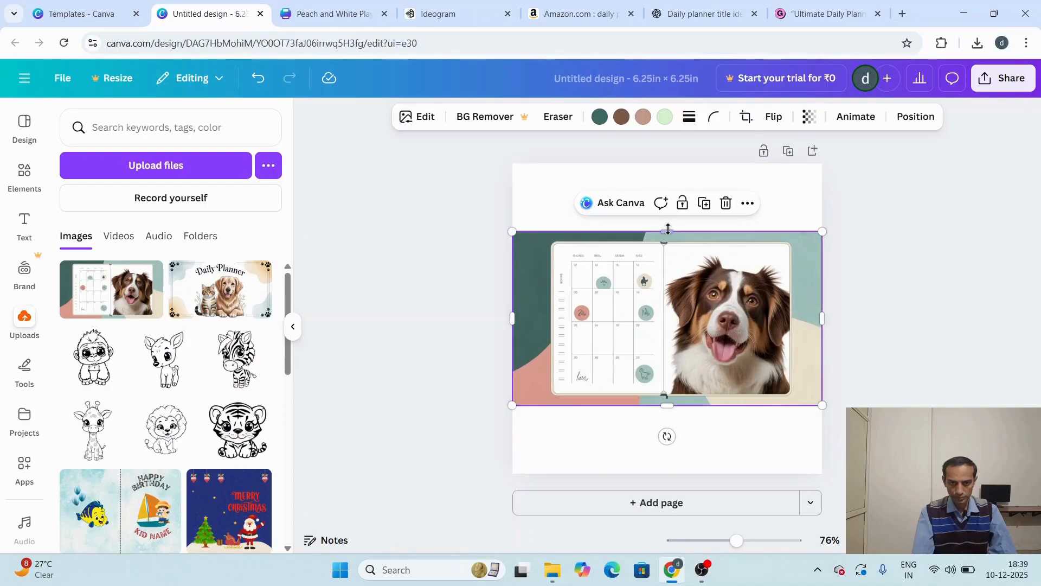
pyautogui.moveTo(667, 231); pyautogui.dragTo(667, 193)
pyautogui.moveTo(665, 401); pyautogui.dragTo(666, 421)
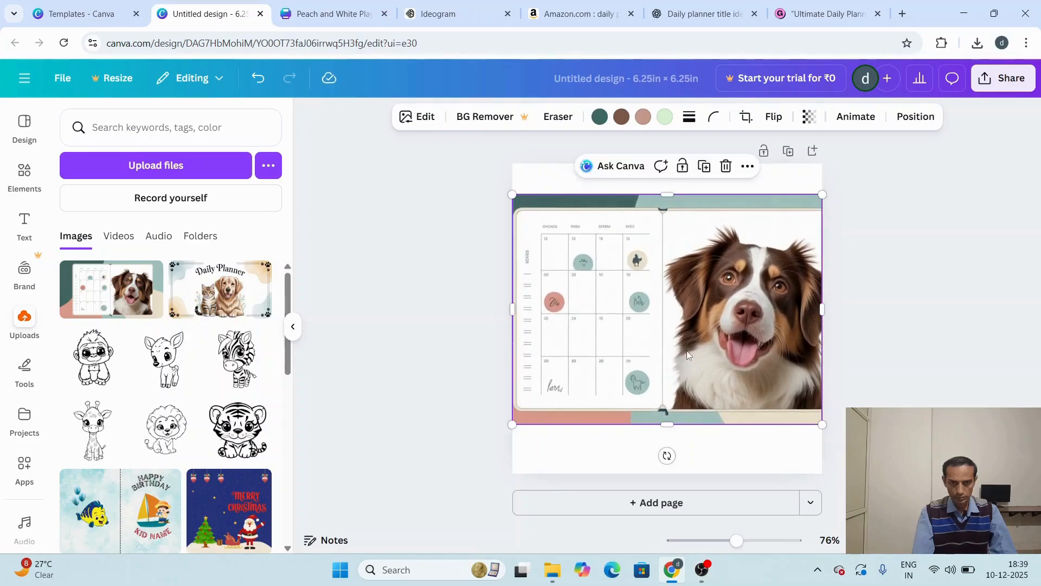
pyautogui.moveTo(687, 351); pyautogui.dragTo(682, 350)
pyautogui.click(875, 358)
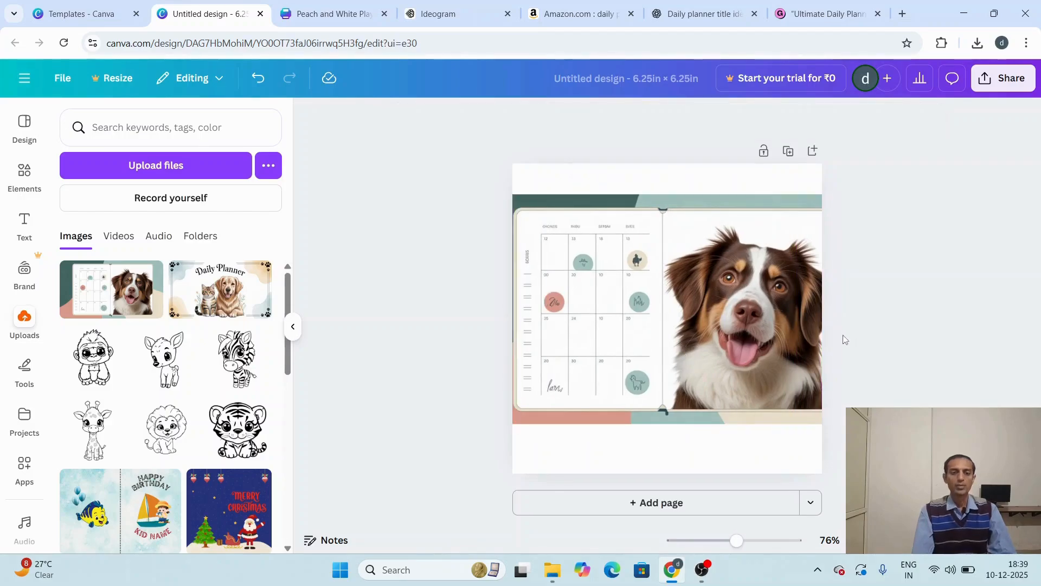
# Step: Download the square thumbnail design as a PNG
pyautogui.click(1000, 76)
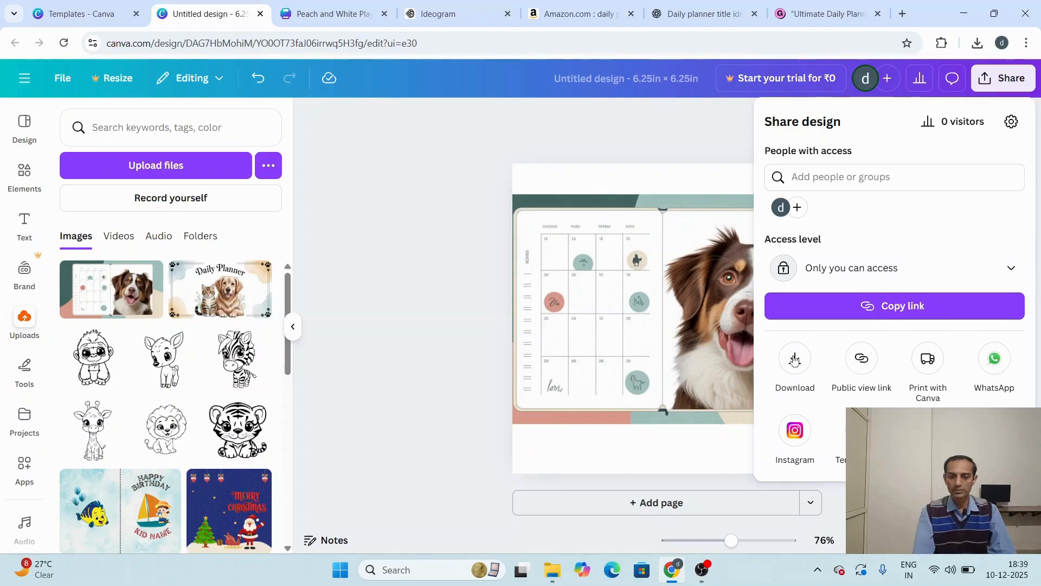
pyautogui.click(795, 359)
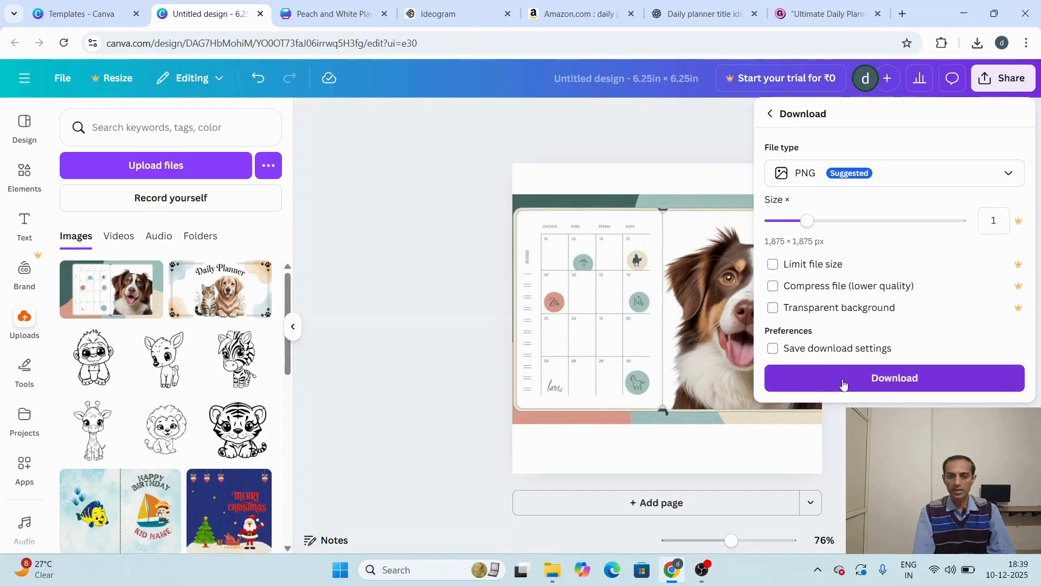
pyautogui.click(844, 384)
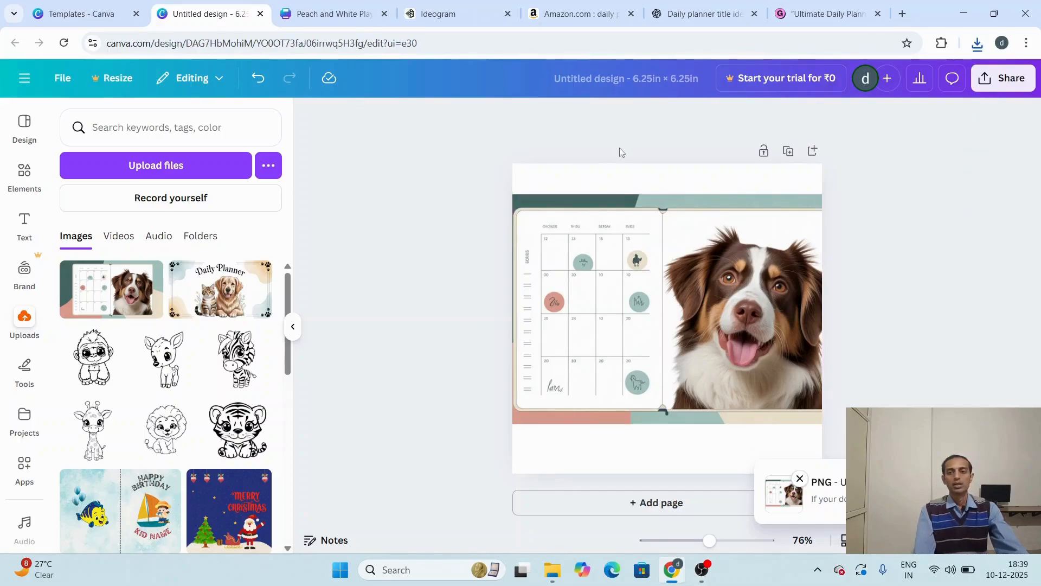
# Step: Switch to the Gumroad product page and upload the downloaded square planner design as the product thumbnail
pyautogui.click(819, 14)
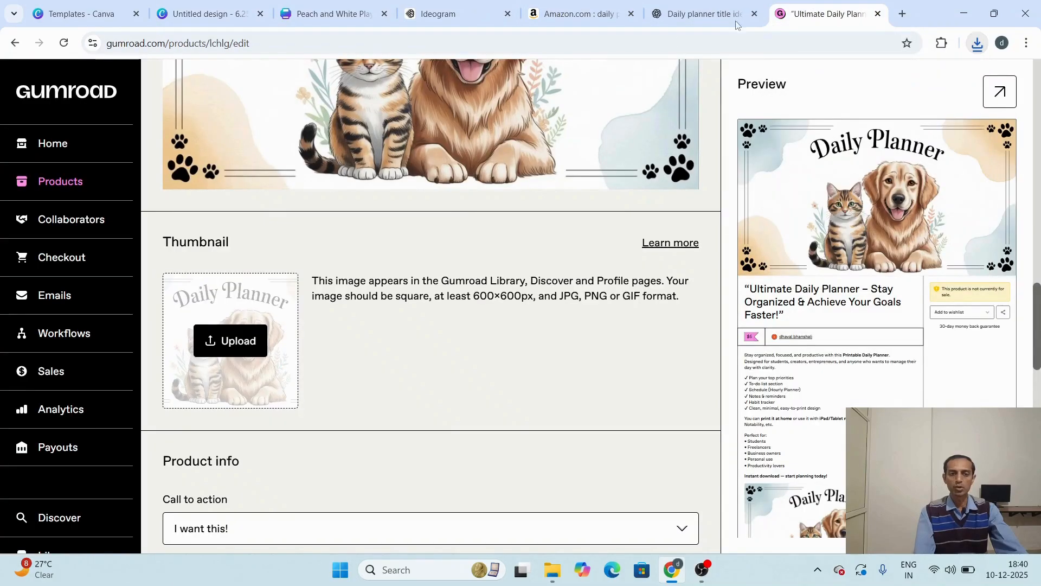
pyautogui.click(242, 345)
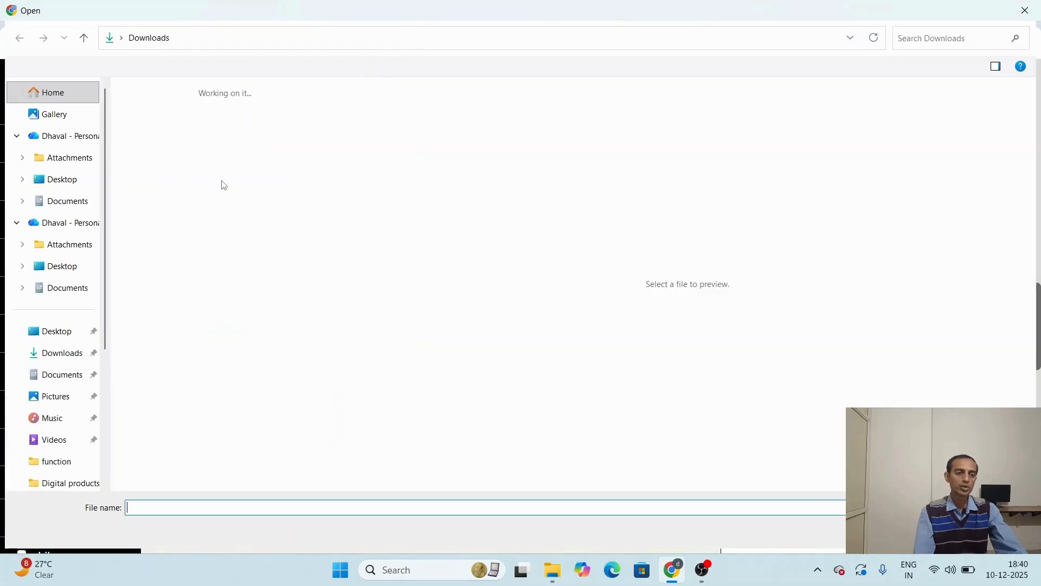
pyautogui.doubleClick(203, 109)
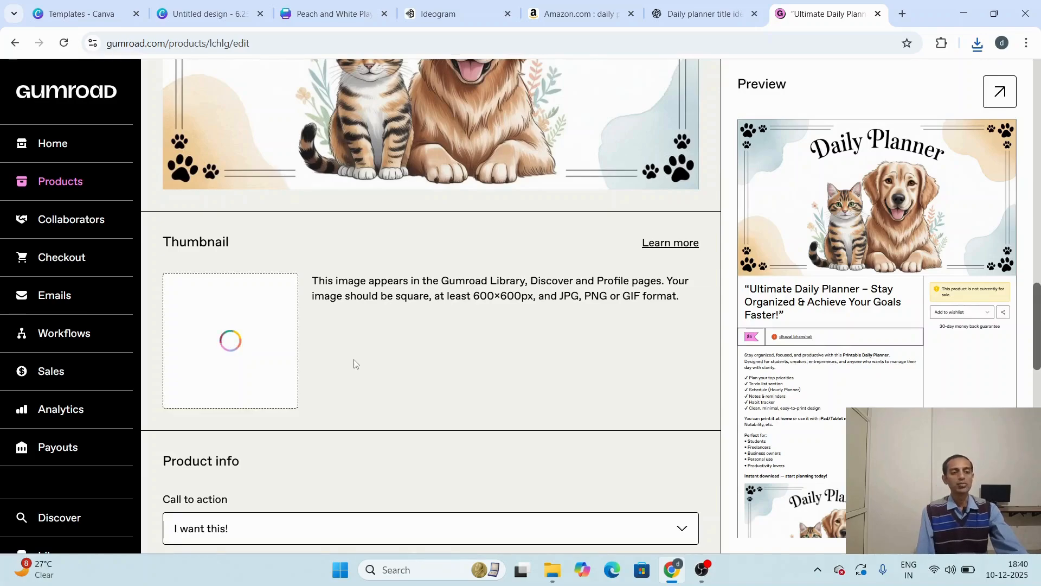
# Step: Set the product's call to action to "Buy this"
pyautogui.scroll(-2, 355, 364)
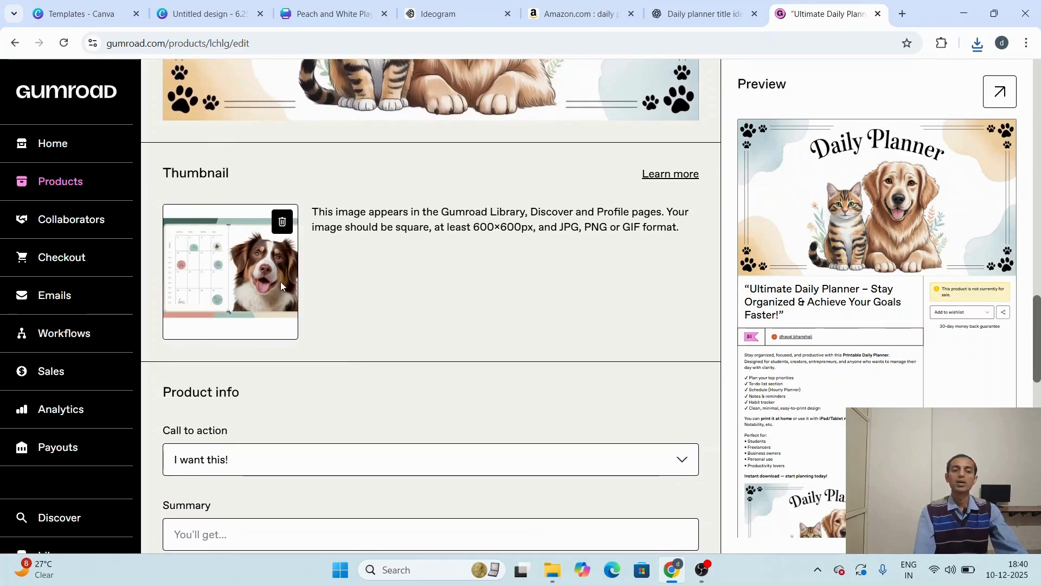
pyautogui.scroll(-2, 335, 312)
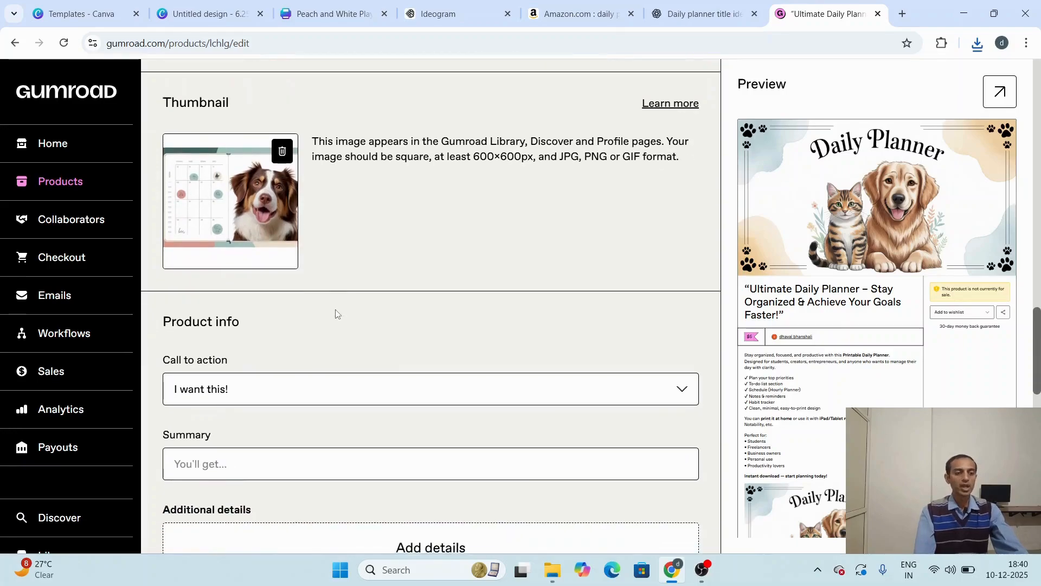
pyautogui.click(264, 369)
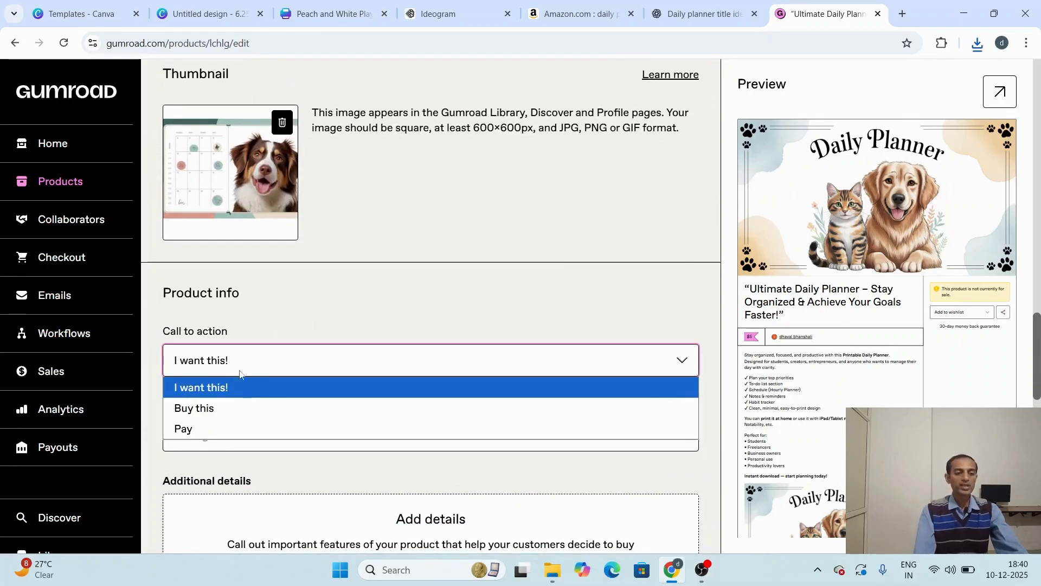
pyautogui.click(201, 406)
# Step: Check the remaining product options, leaving them as they are, and save the product details to continue to the content page
pyautogui.scroll(-2, 332, 334)
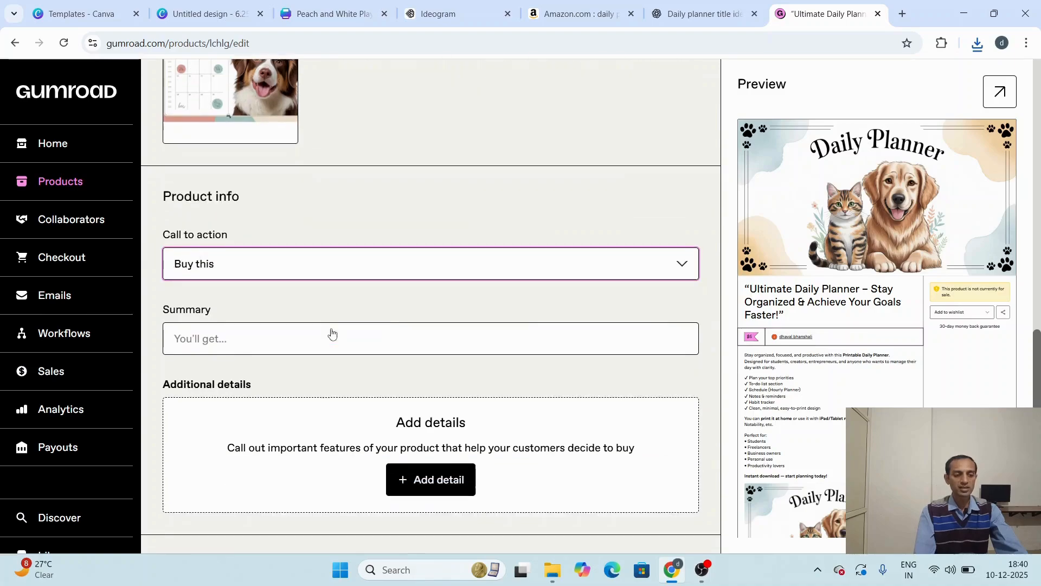
pyautogui.scroll(-2, 263, 335)
pyautogui.scroll(-1, 264, 338)
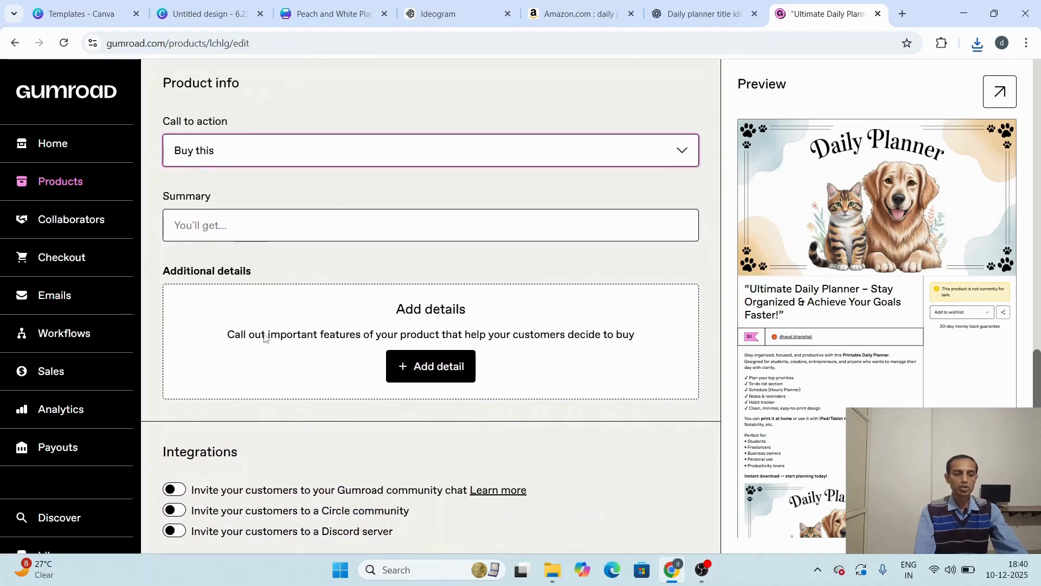
pyautogui.scroll(-2, 264, 338)
pyautogui.scroll(-5, 264, 338)
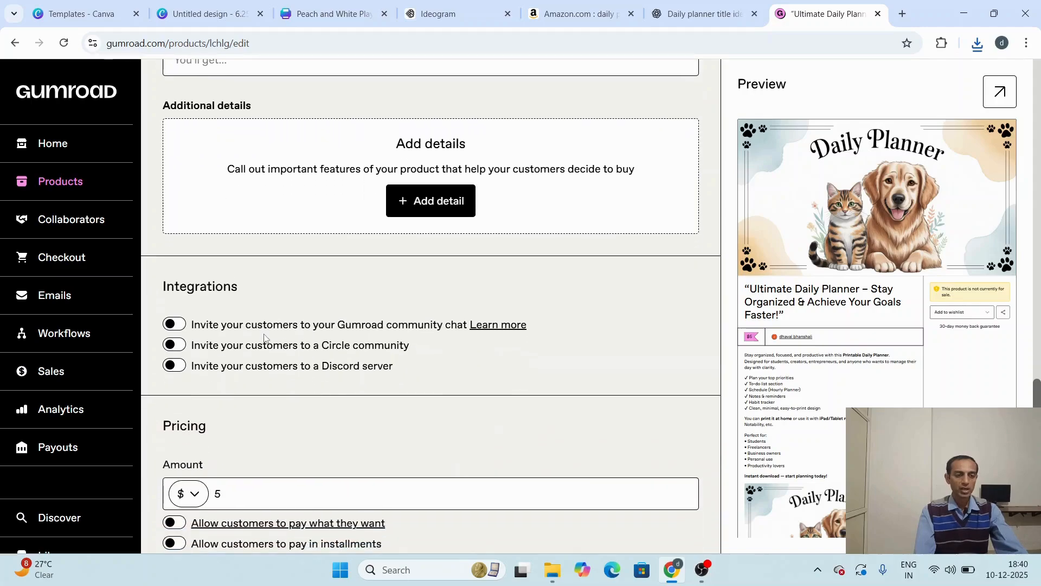
pyautogui.scroll(-5, 264, 338)
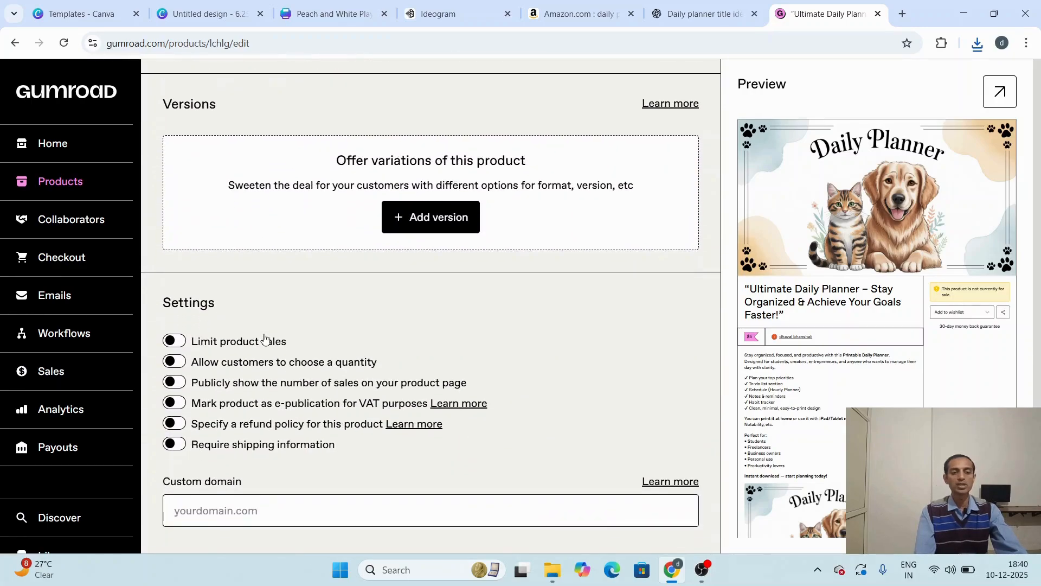
pyautogui.scroll(15, 264, 339)
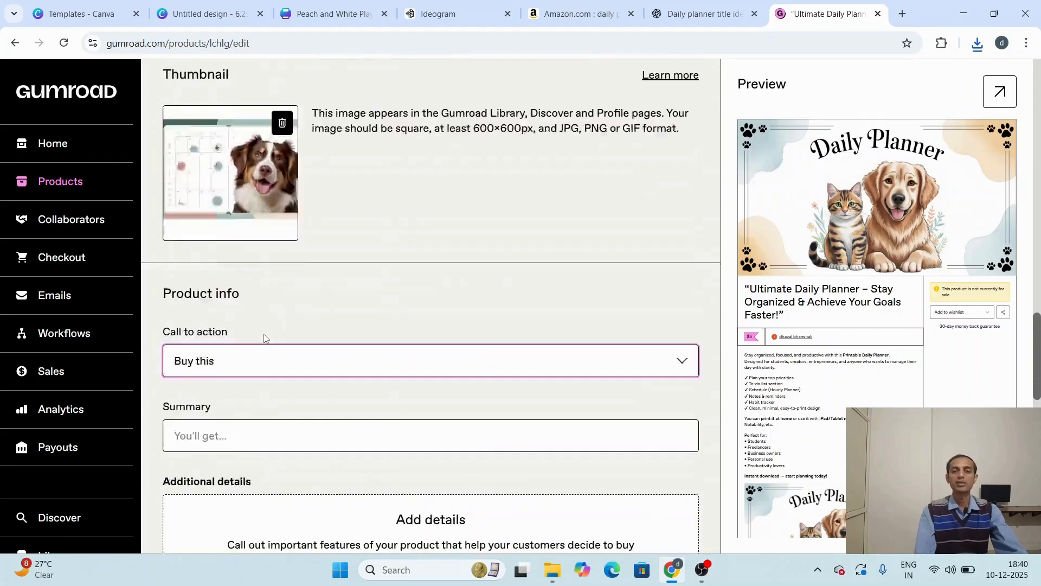
pyautogui.scroll(10, 264, 339)
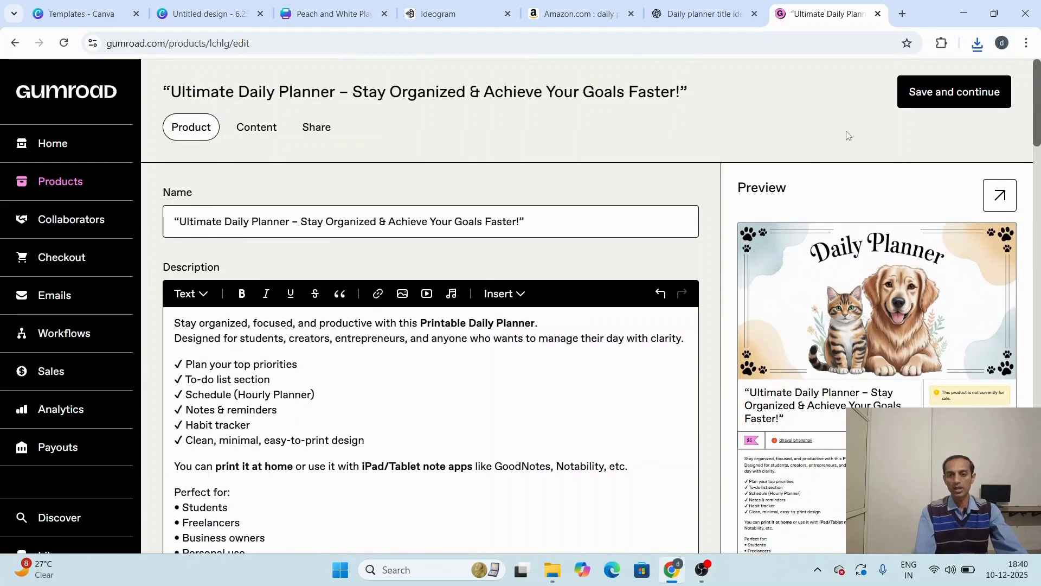
pyautogui.click(945, 91)
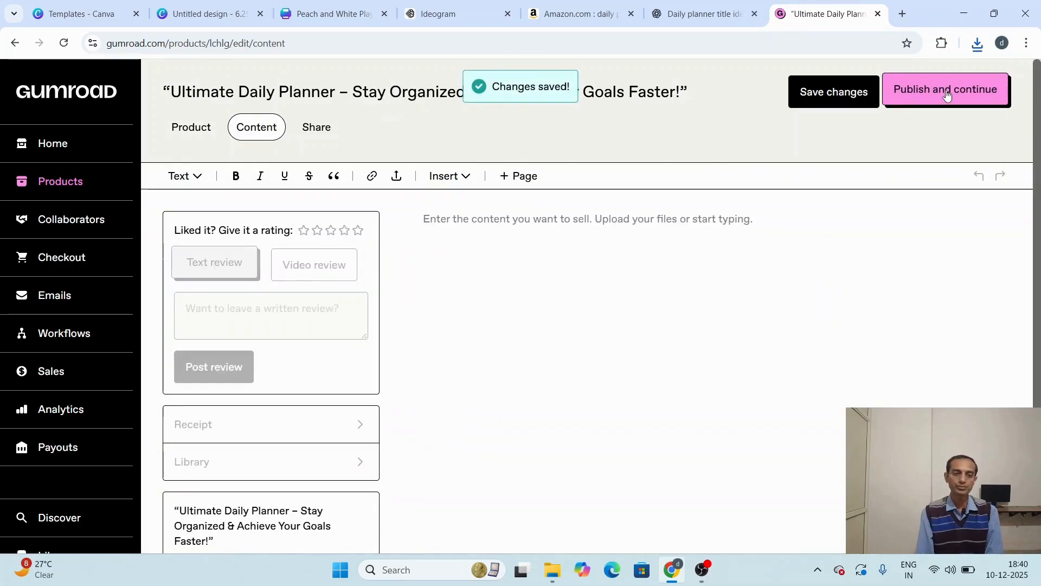
# Step: Add a header to the product content reading "thank you for purchasing daily planner"
pyautogui.click(186, 177)
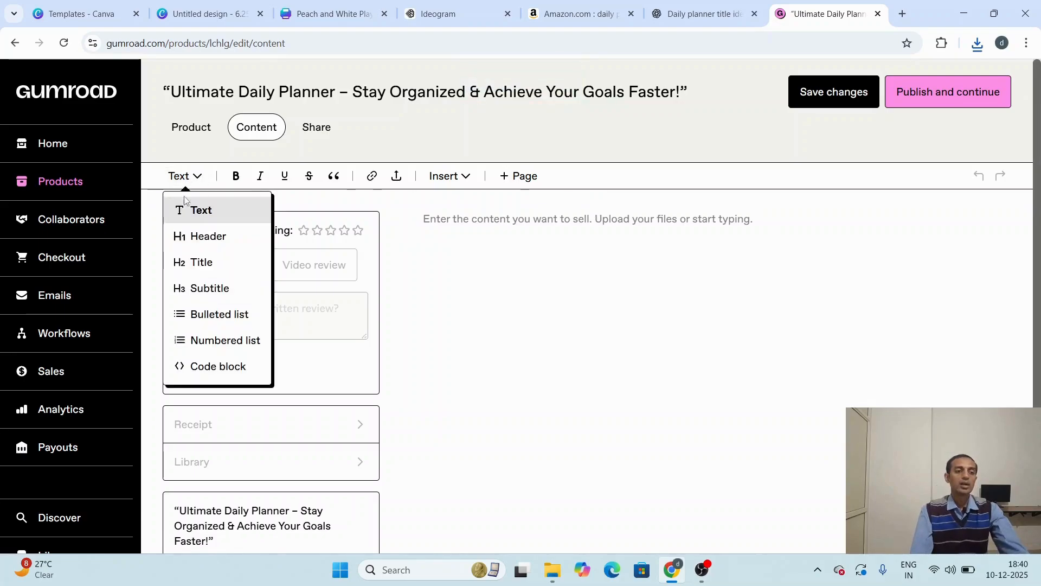
pyautogui.click(197, 237)
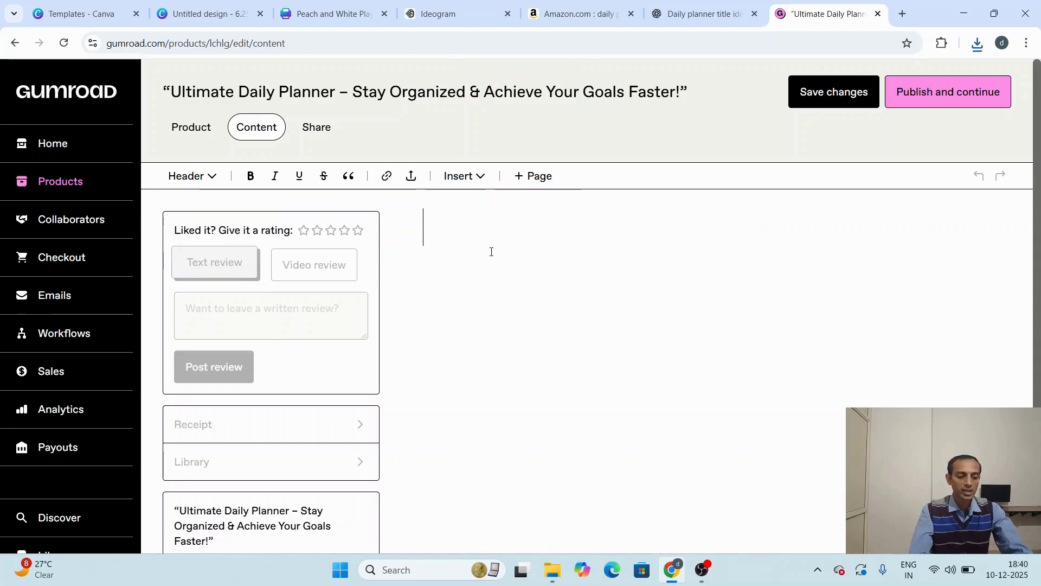
pyautogui.write('thank')
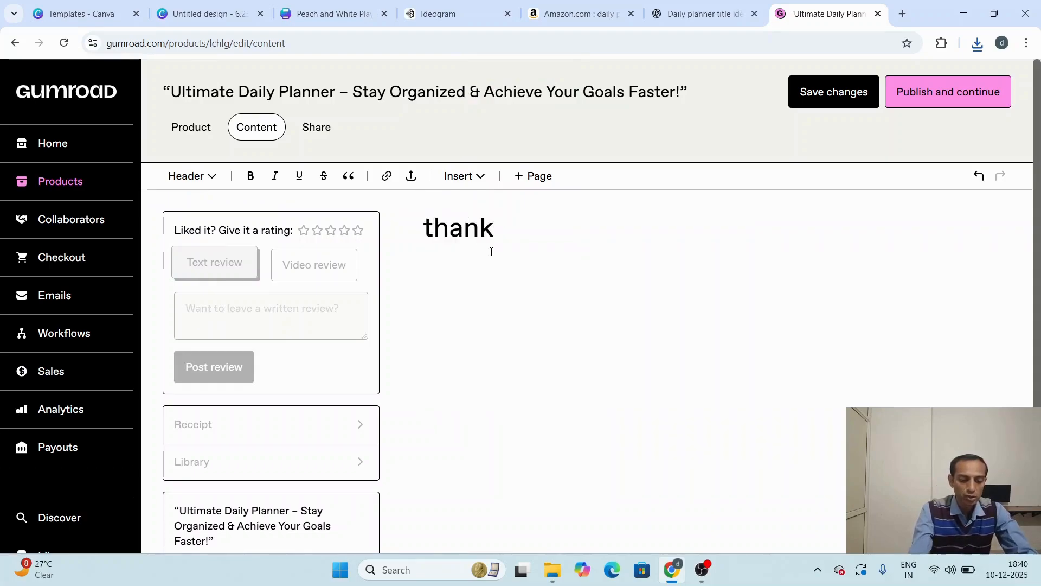
pyautogui.write(' yp')
pyautogui.press('BackSpace')
pyautogui.write('ou')
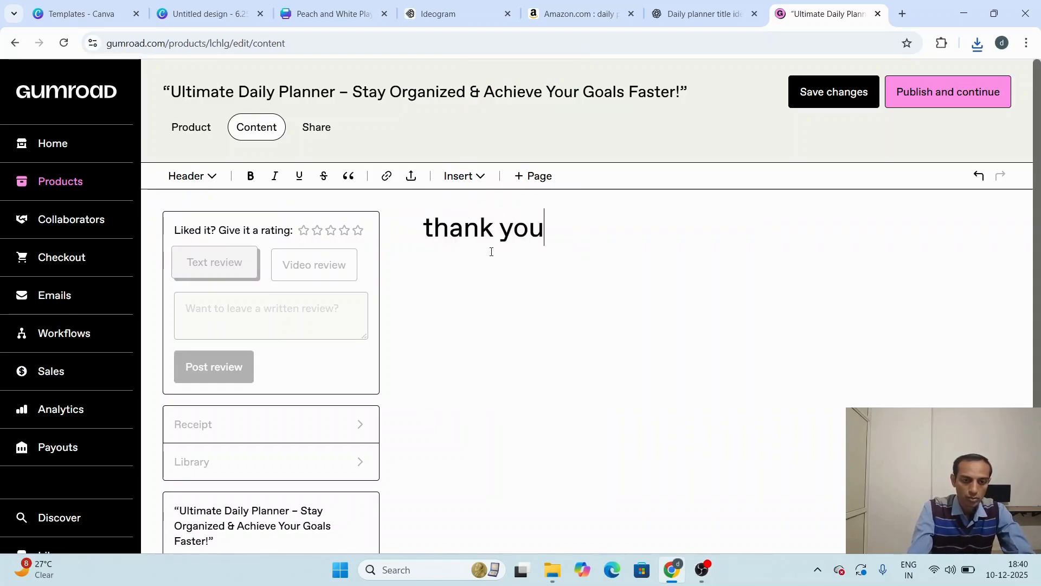
pyautogui.write(' fo')
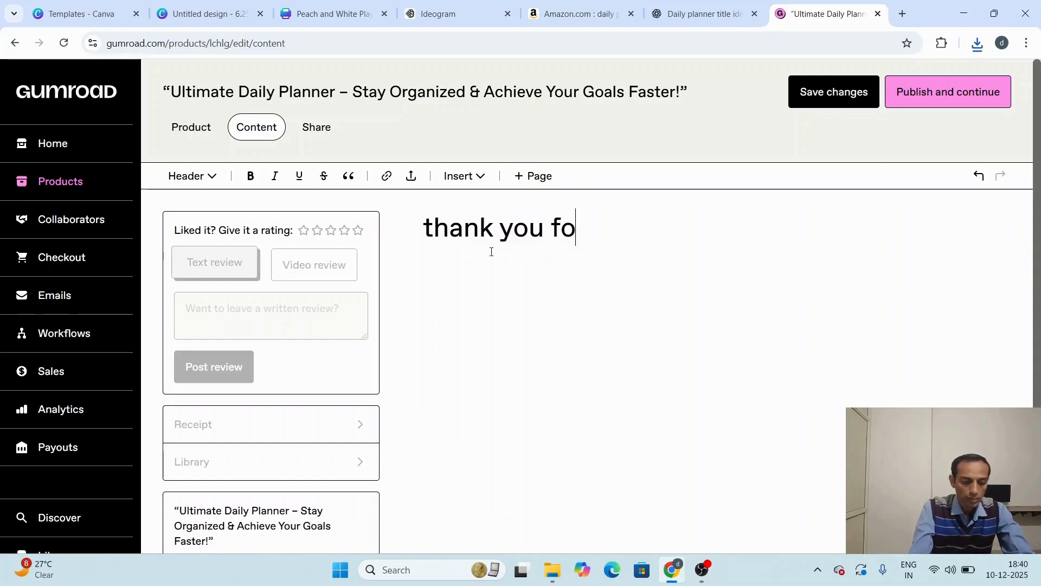
pyautogui.write('r purc')
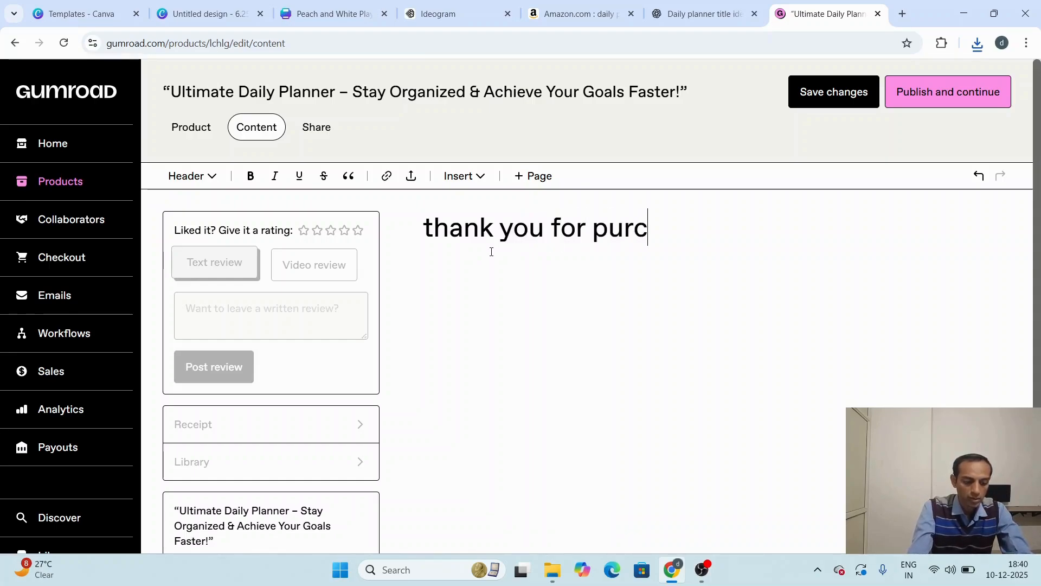
pyautogui.write('hasing ')
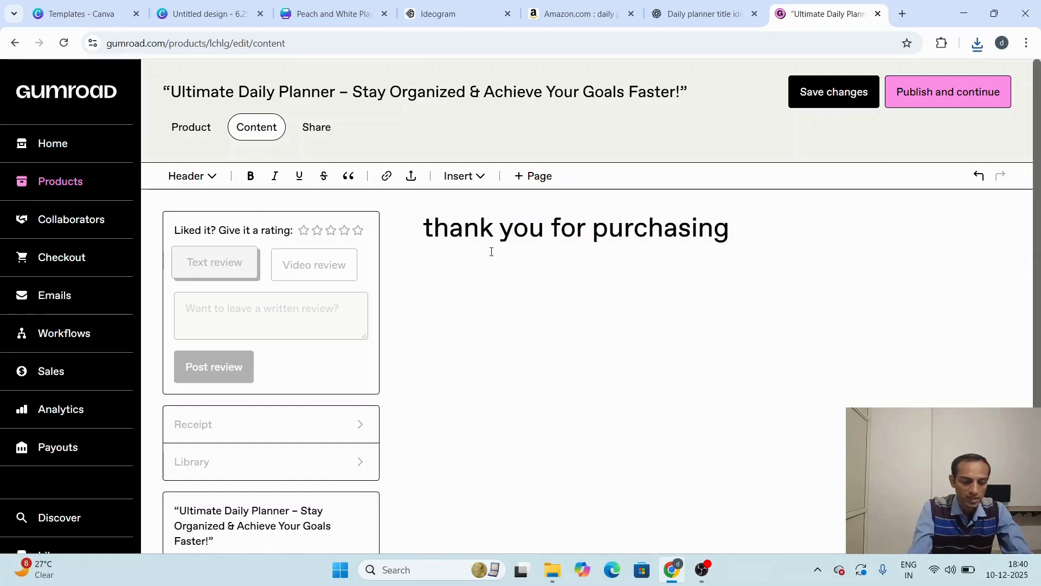
pyautogui.write('dai')
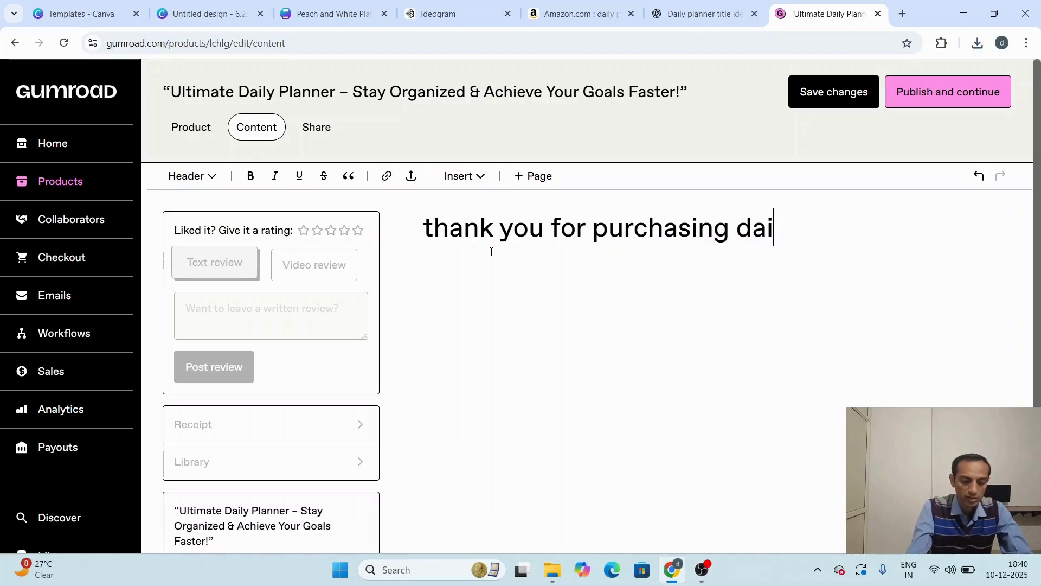
pyautogui.write('lly planner')
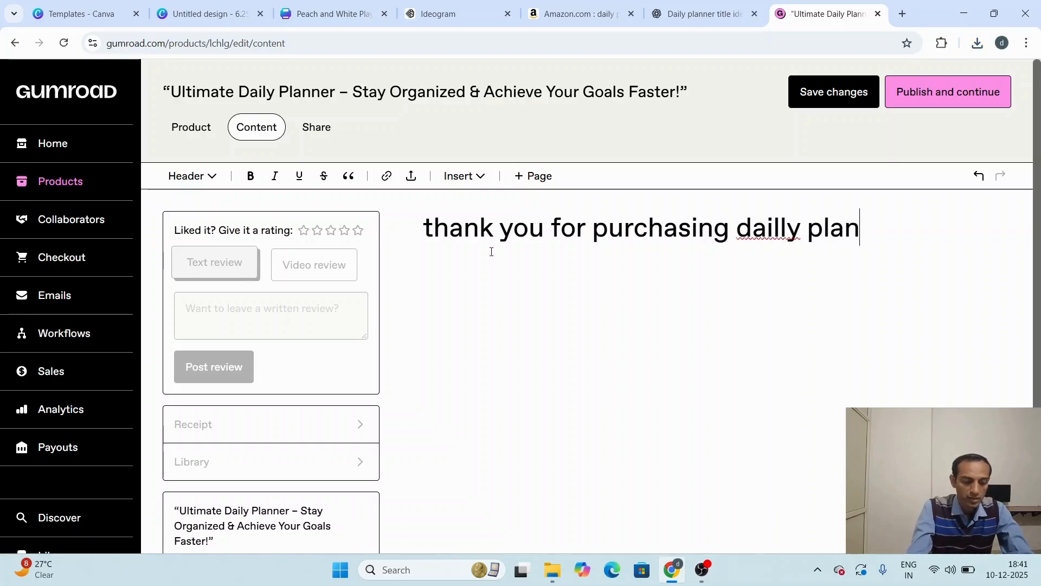
pyautogui.rightClick(756, 232)
pyautogui.click(784, 233)
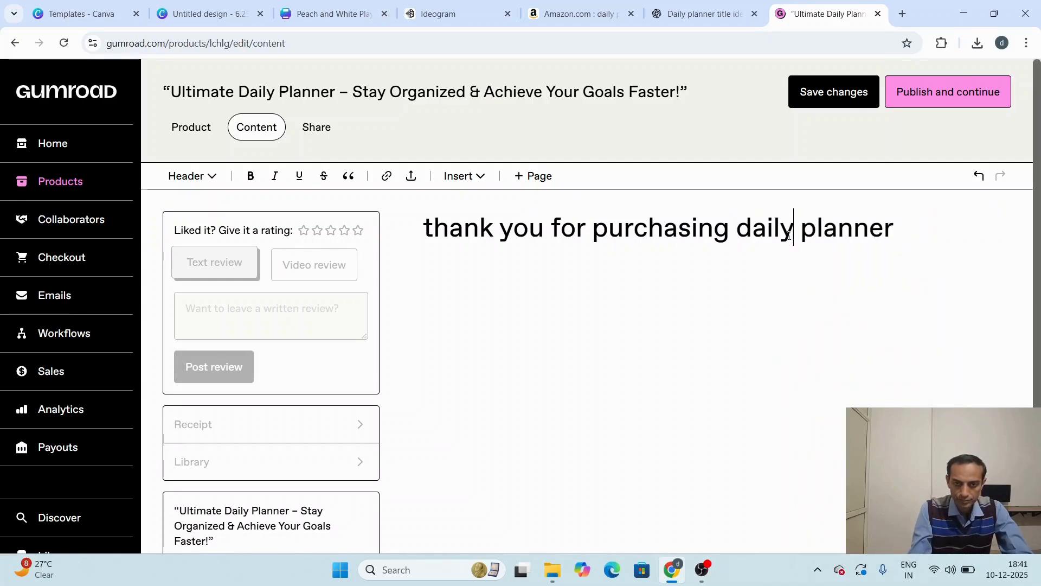
# Step: Start a link on a new line below the header, with the text "click here for daily planner"
pyautogui.press('Return')
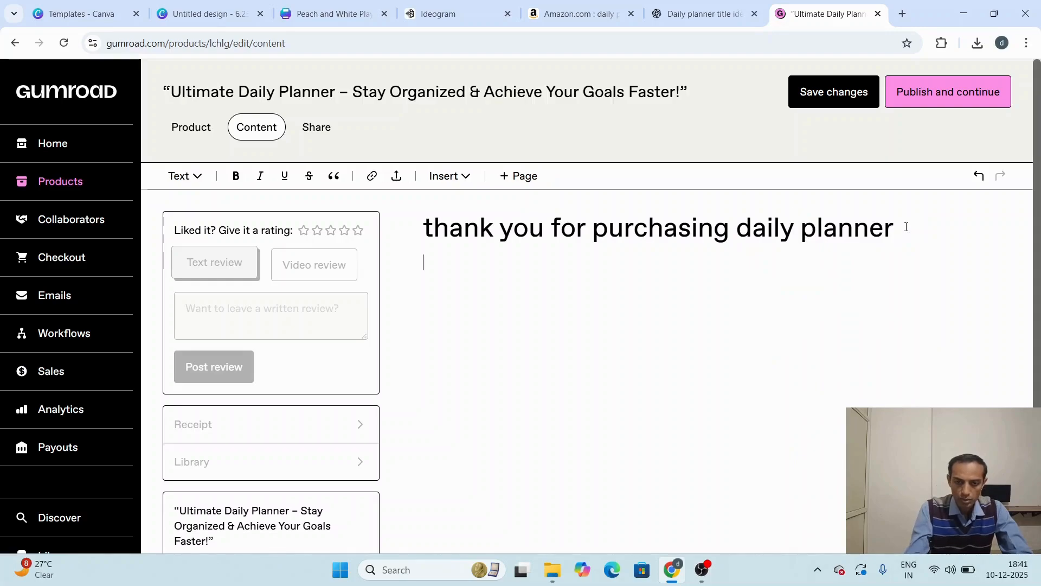
pyautogui.click(372, 176)
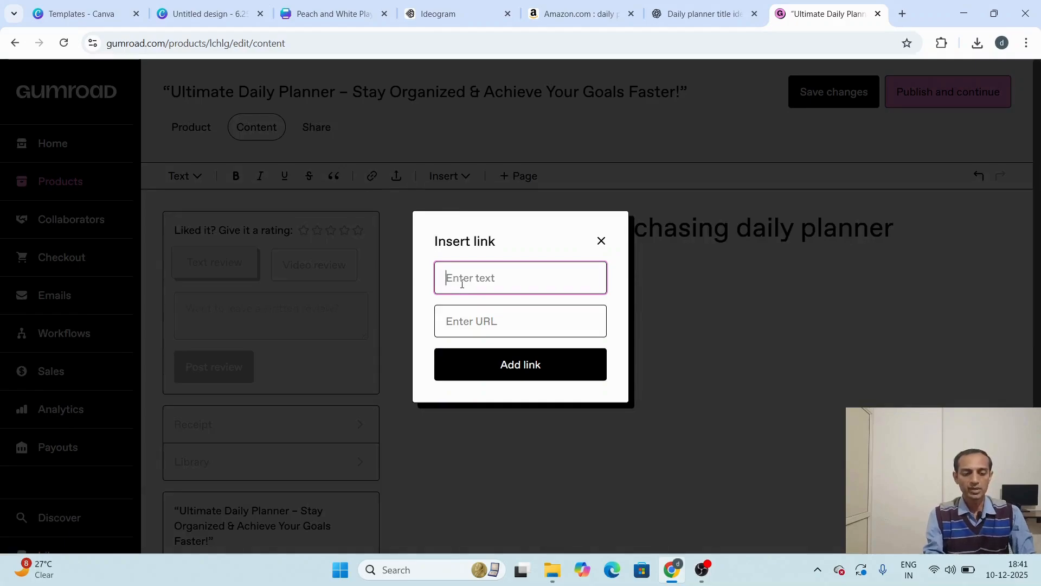
pyautogui.write('Downl')
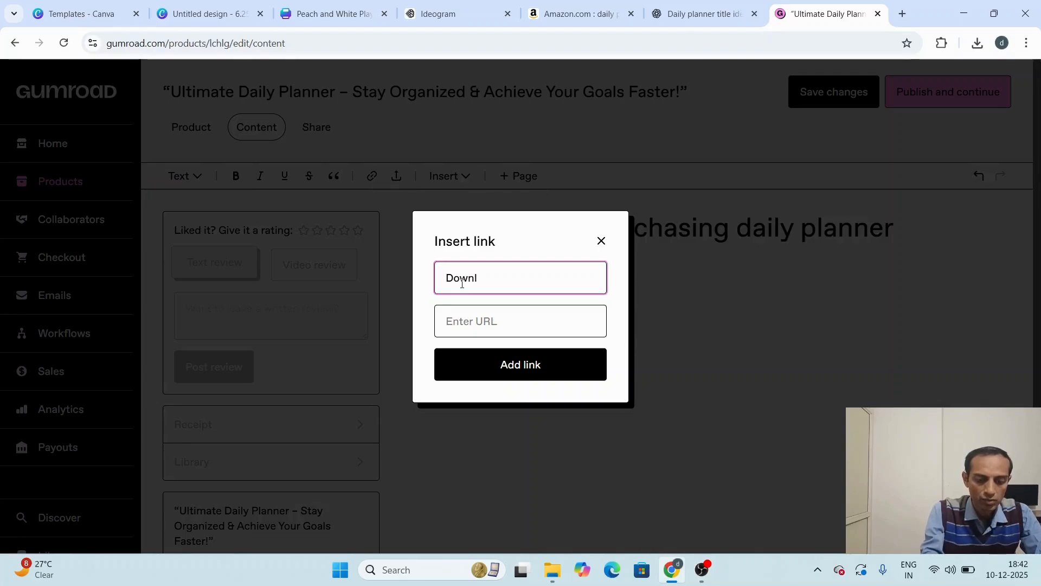
pyautogui.press('BackSpace')
pyautogui.press('BackSpace')
pyautogui.press('BackSpace')
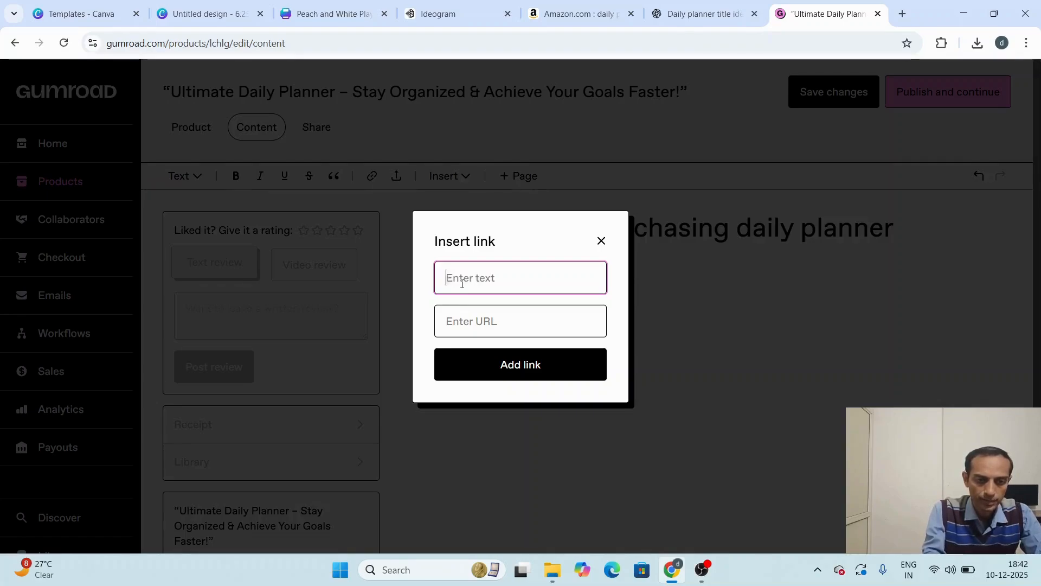
pyautogui.write('click here for daily planner')
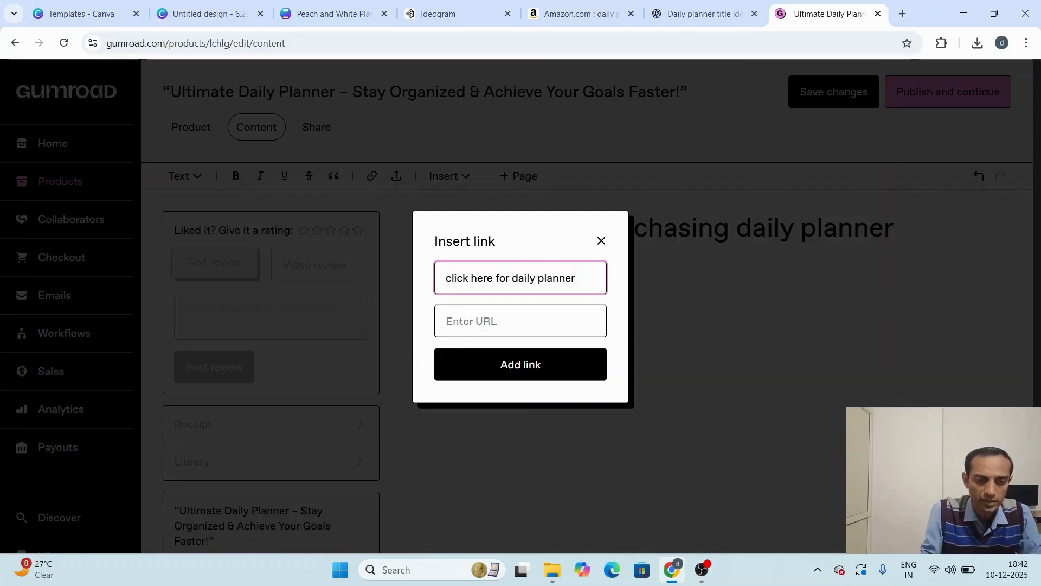
pyautogui.click(485, 326)
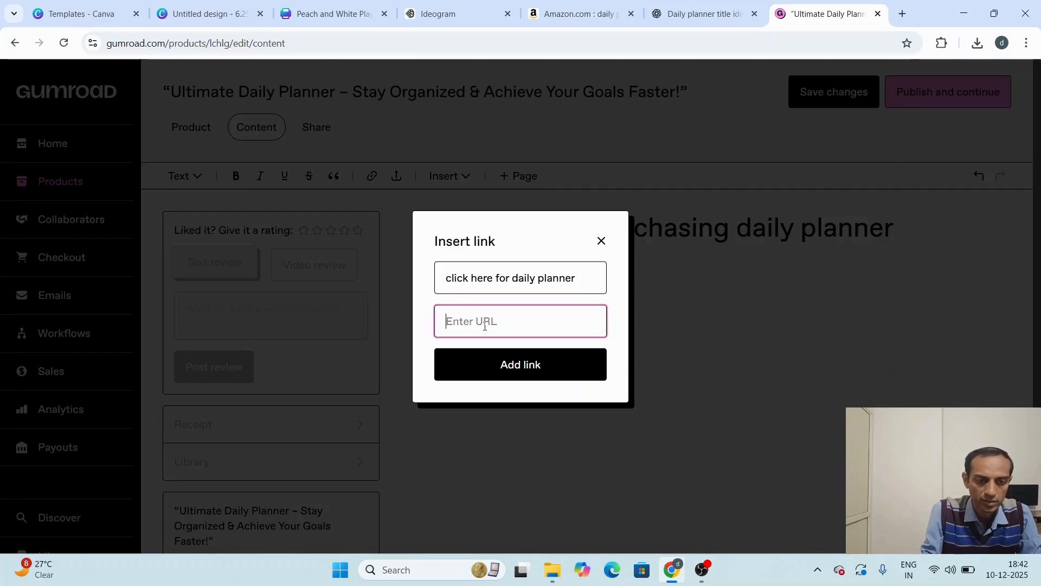
# Step: Switch to the Peach and White Playful Daily Planner design in Canva and copy its share link, keeping its access private
pyautogui.click(208, 13)
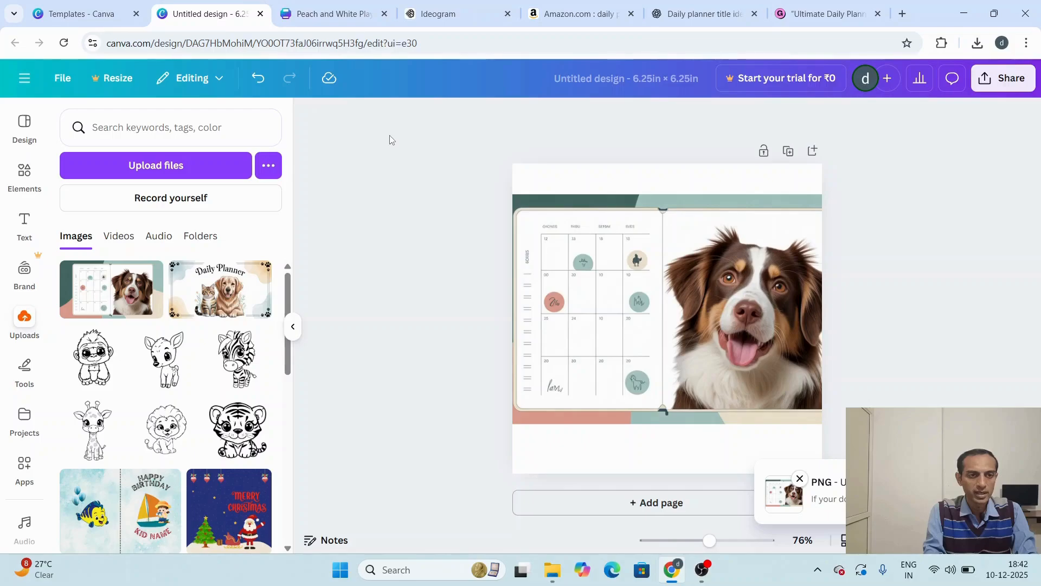
pyautogui.click(305, 13)
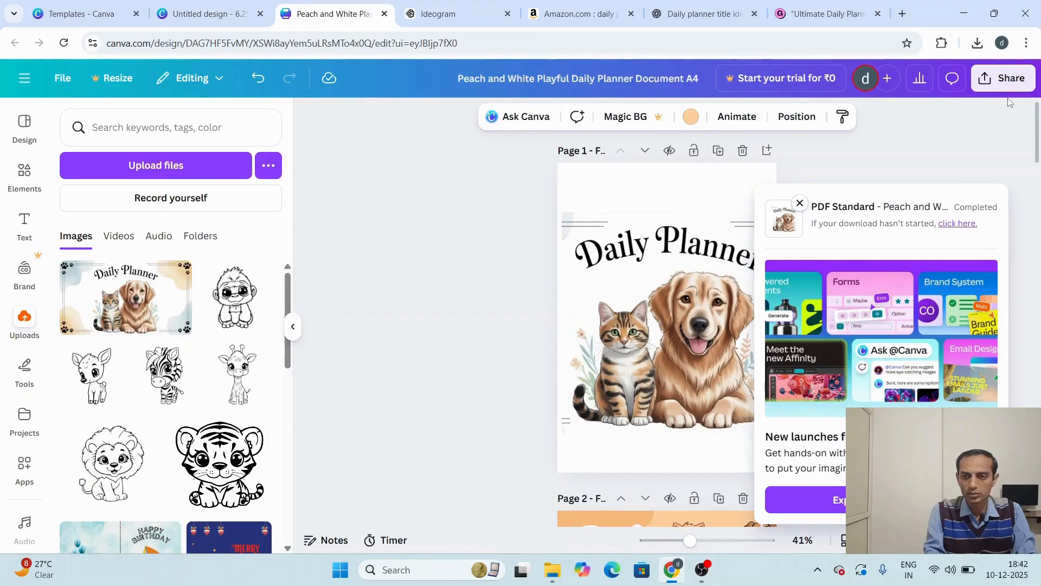
pyautogui.click(1008, 82)
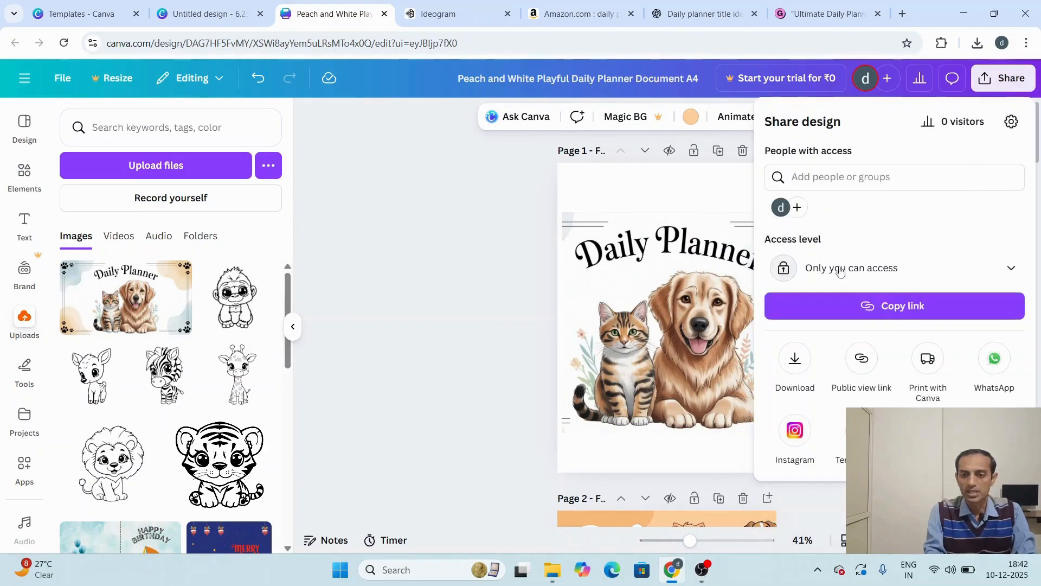
pyautogui.click(848, 315)
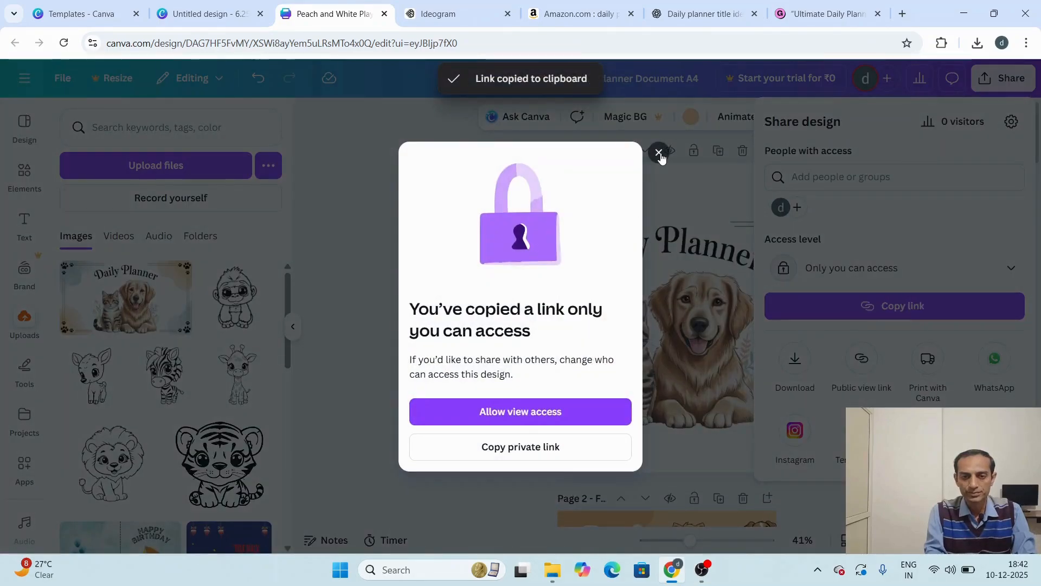
pyautogui.click(659, 153)
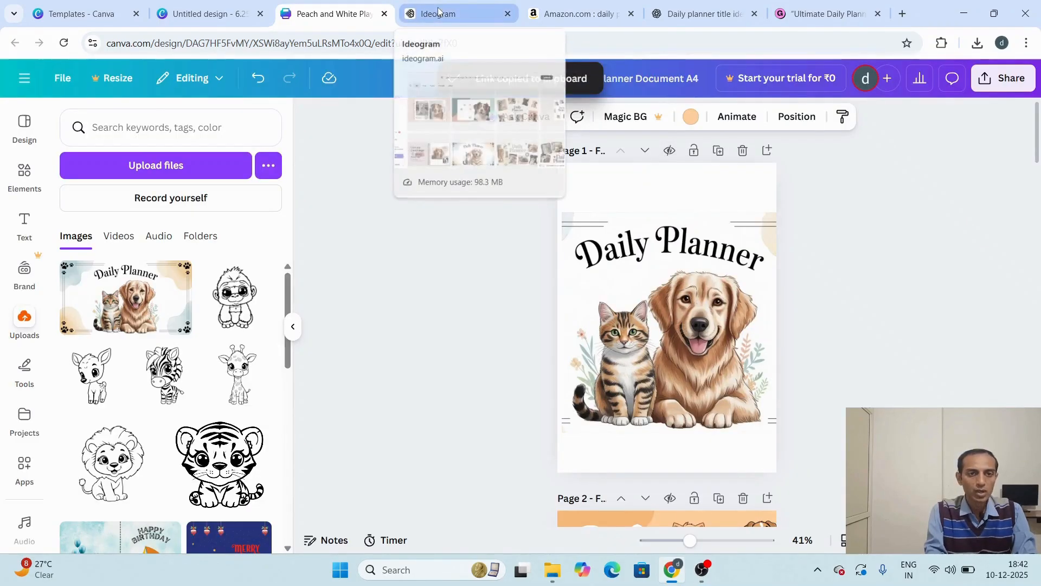
# Step: Return to the Gumroad content page, insert the link with the copied planner URL, and save the changes
pyautogui.click(824, 26)
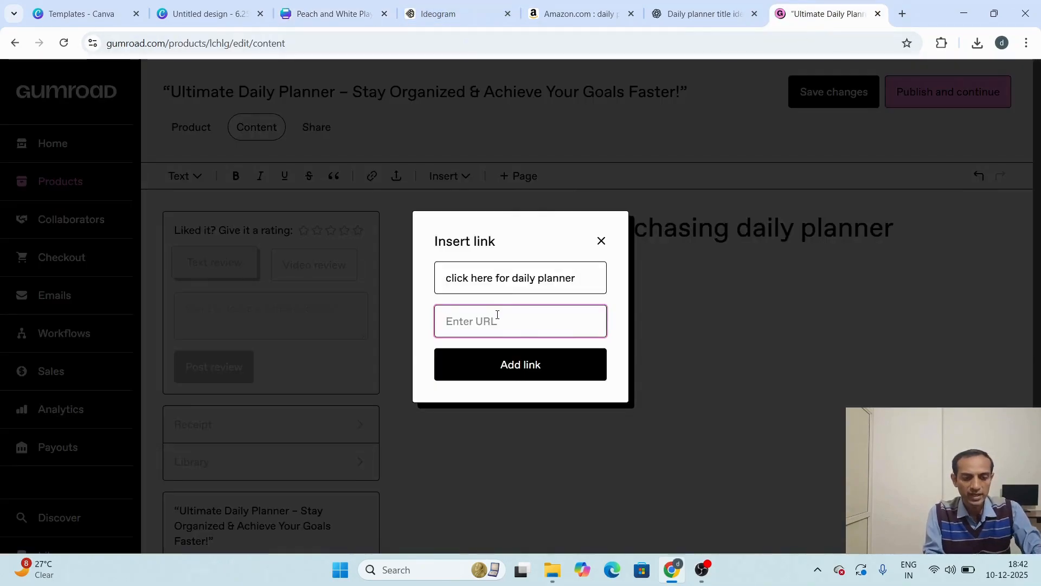
pyautogui.hotkey('ctrl', 'v')
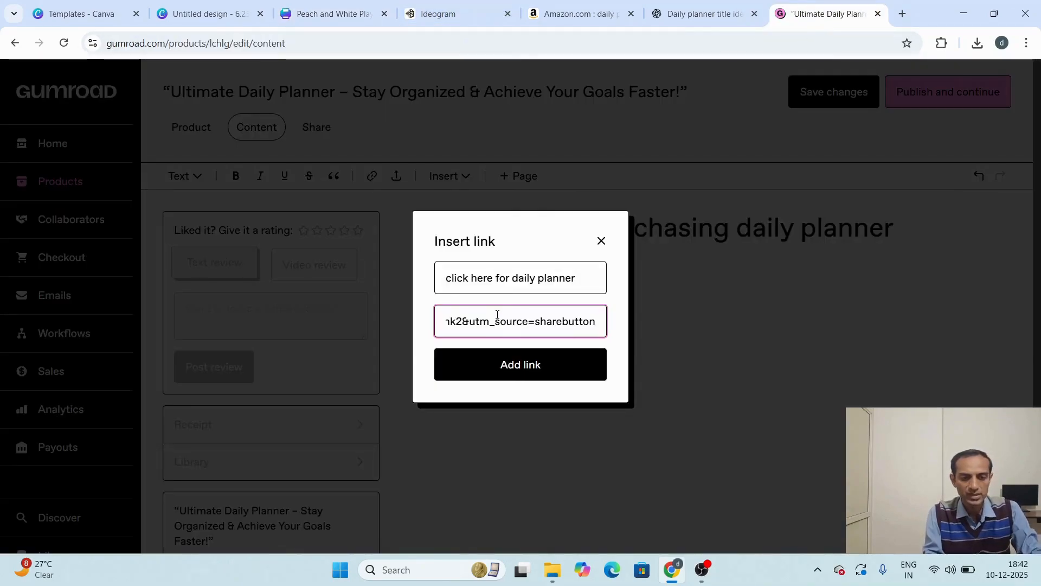
pyautogui.click(507, 371)
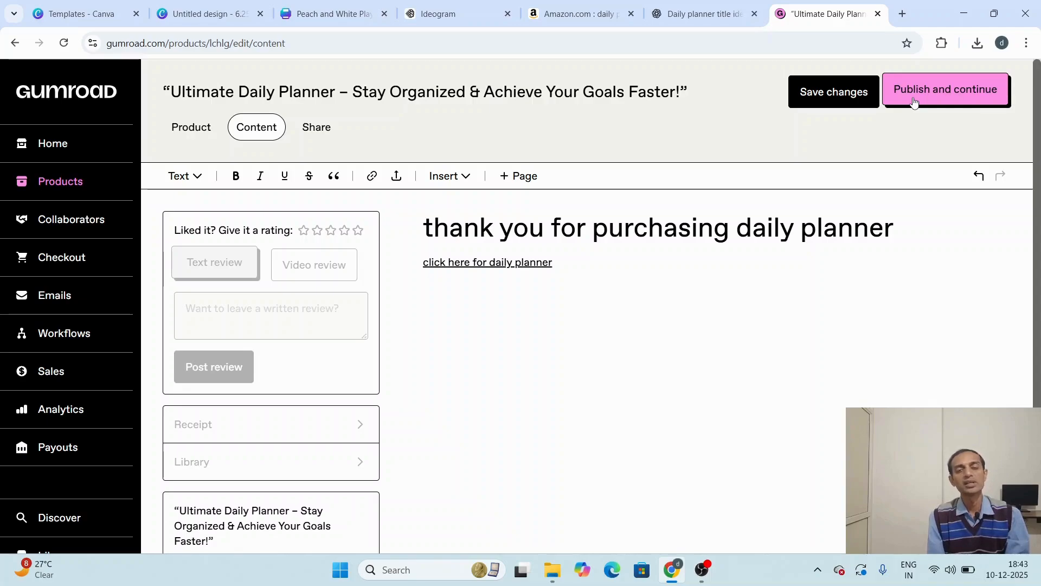
pyautogui.click(854, 91)
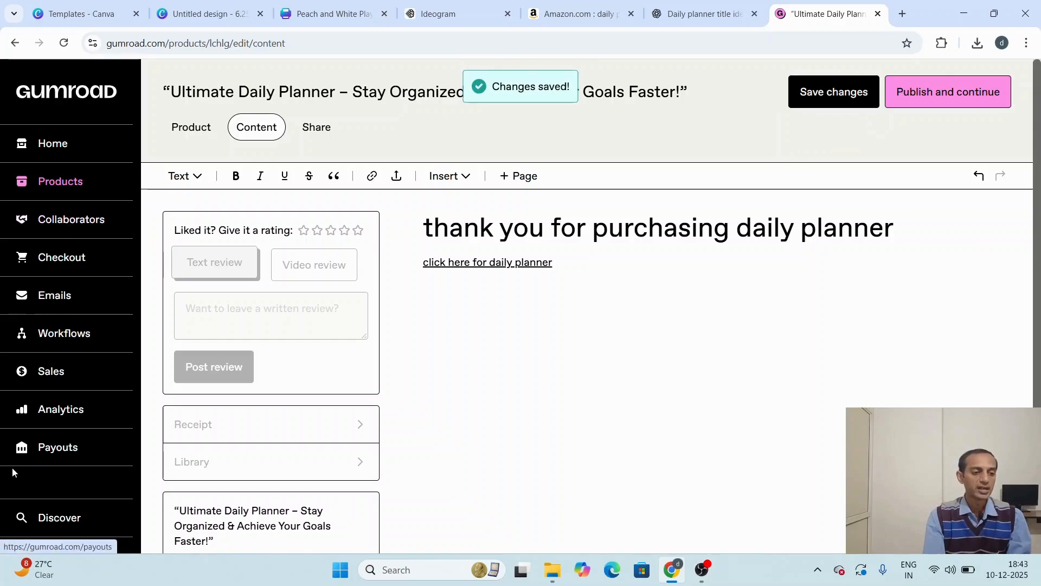
# Step: Open the payout settings and examine the payout schedule, seller fees and required bank account details
pyautogui.click(60, 454)
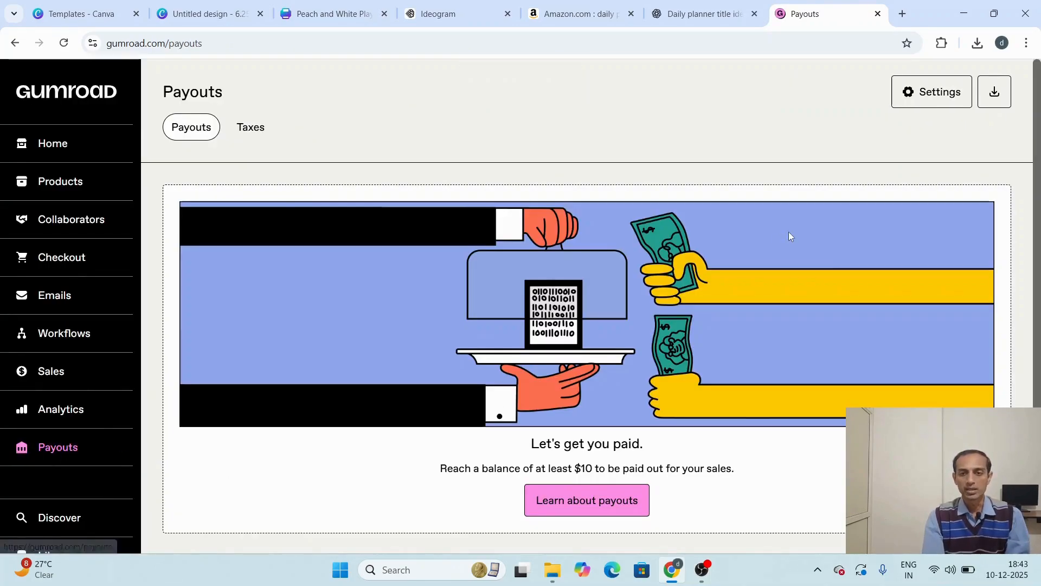
pyautogui.click(940, 95)
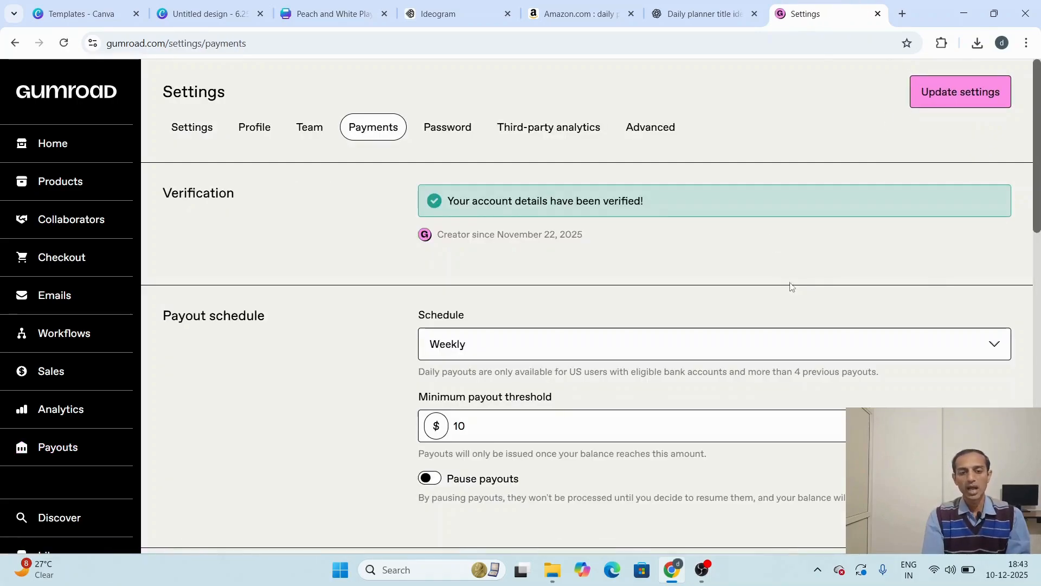
pyautogui.scroll(-8, 790, 288)
pyautogui.scroll(-1, 791, 289)
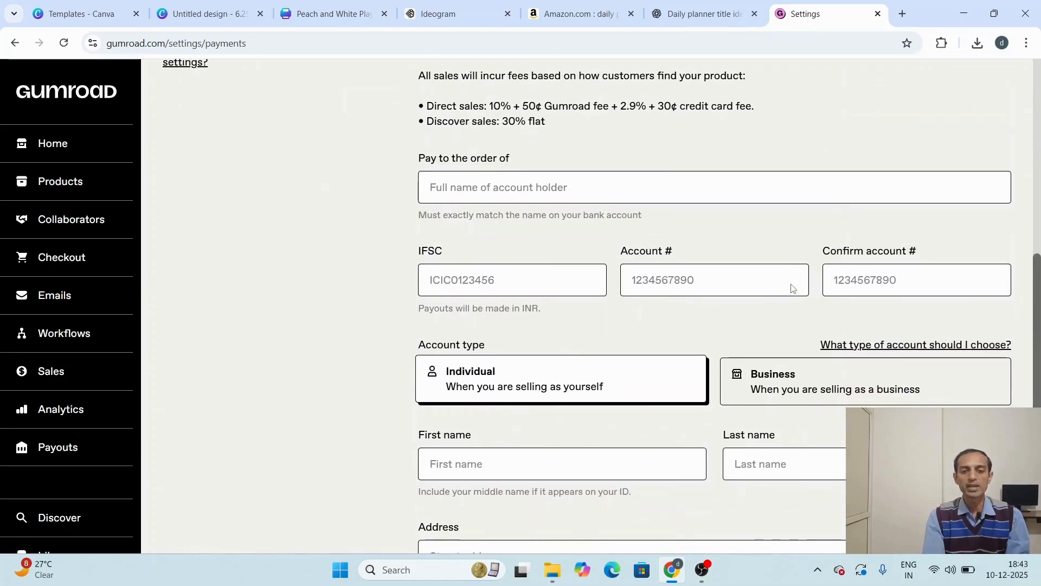